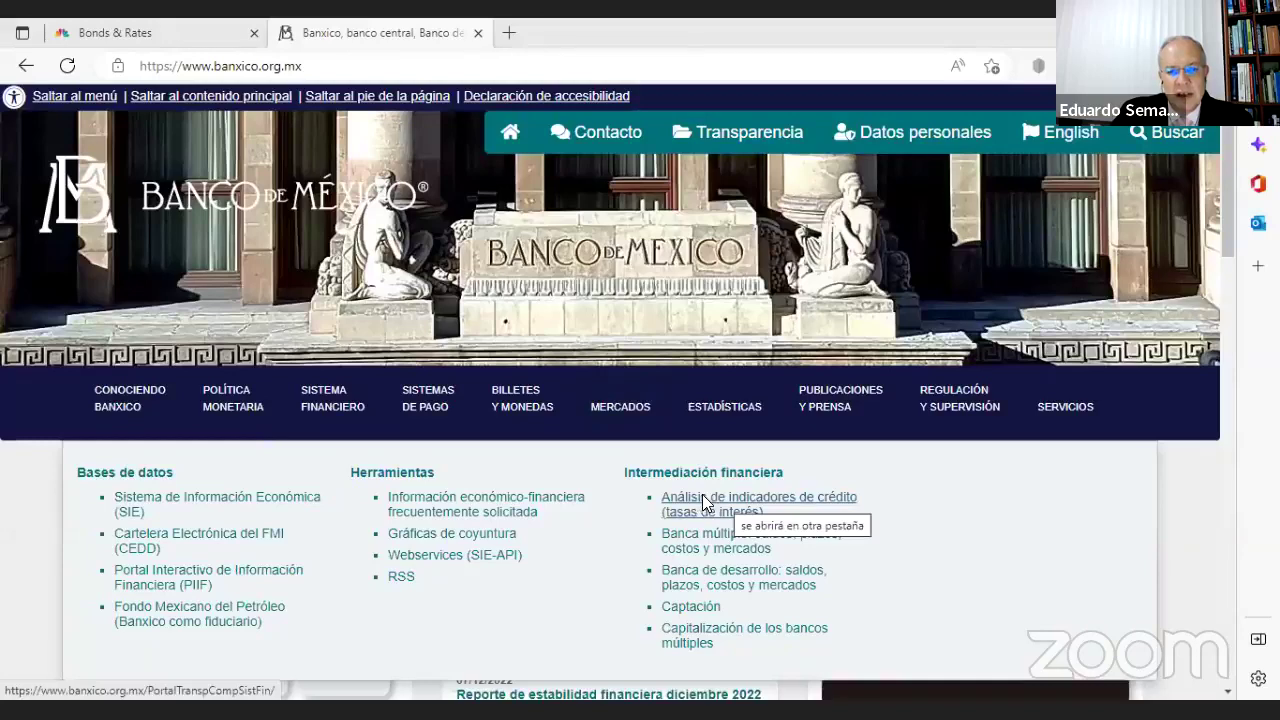
Open Banxico's 'Análisis de indicadores de crédito (tasas de interés)' portal and dismiss its welcome notice.
{"action": "left_click", "coordinate": [702, 494]}
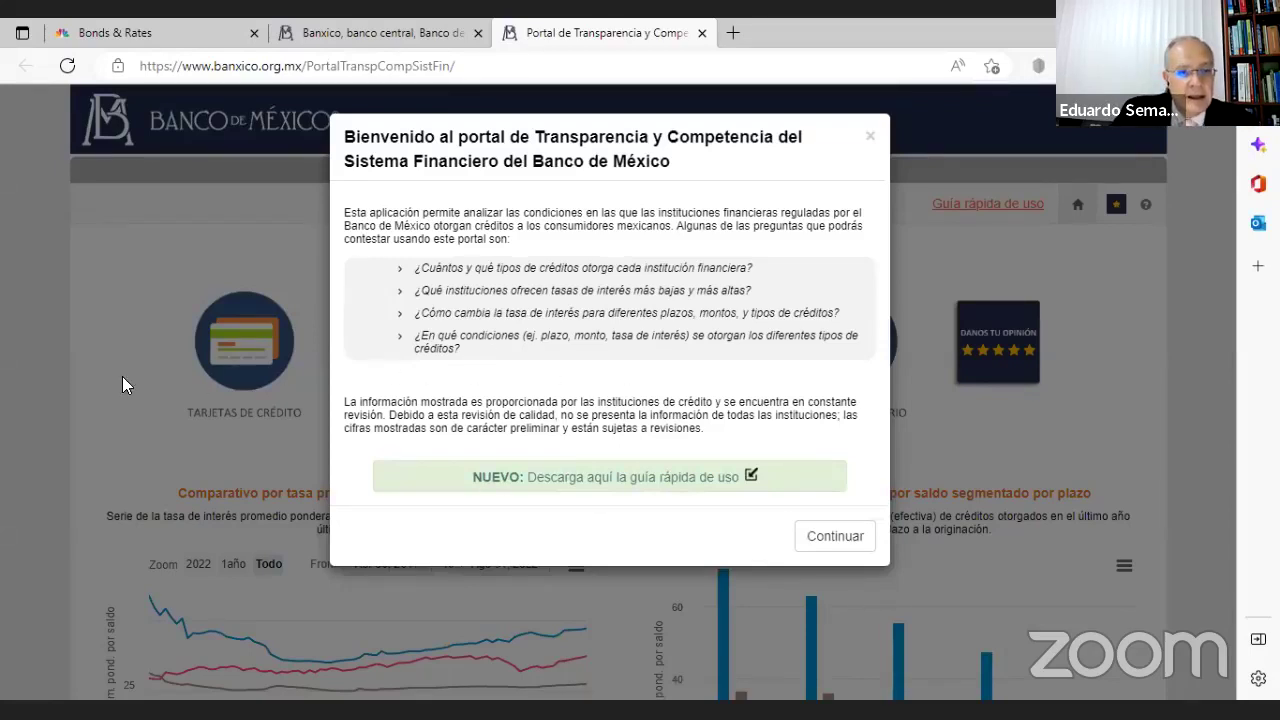
{"action": "left_click", "coordinate": [823, 536]}
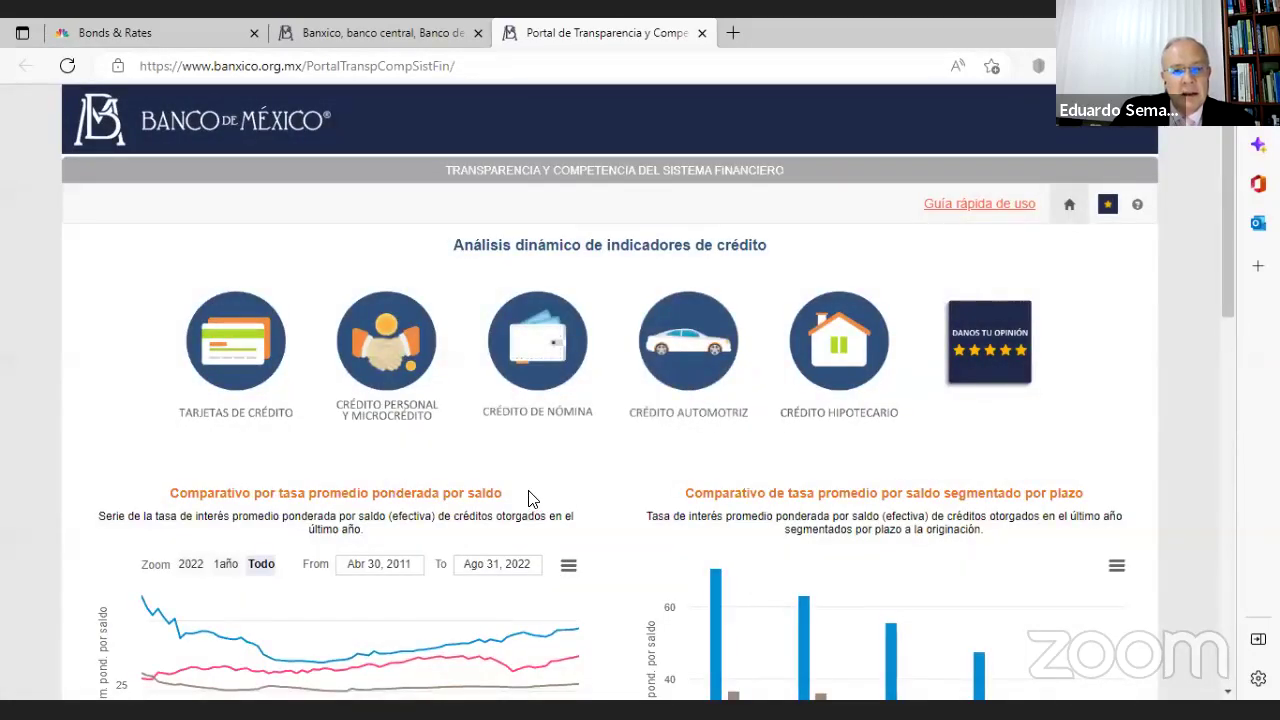
Scroll down to the 'Comparativo por tasa promedio' credit interest-rate charts.
{"action": "scroll", "coordinate": [530, 498], "scroll_direction": "down", "scroll_amount": 3}
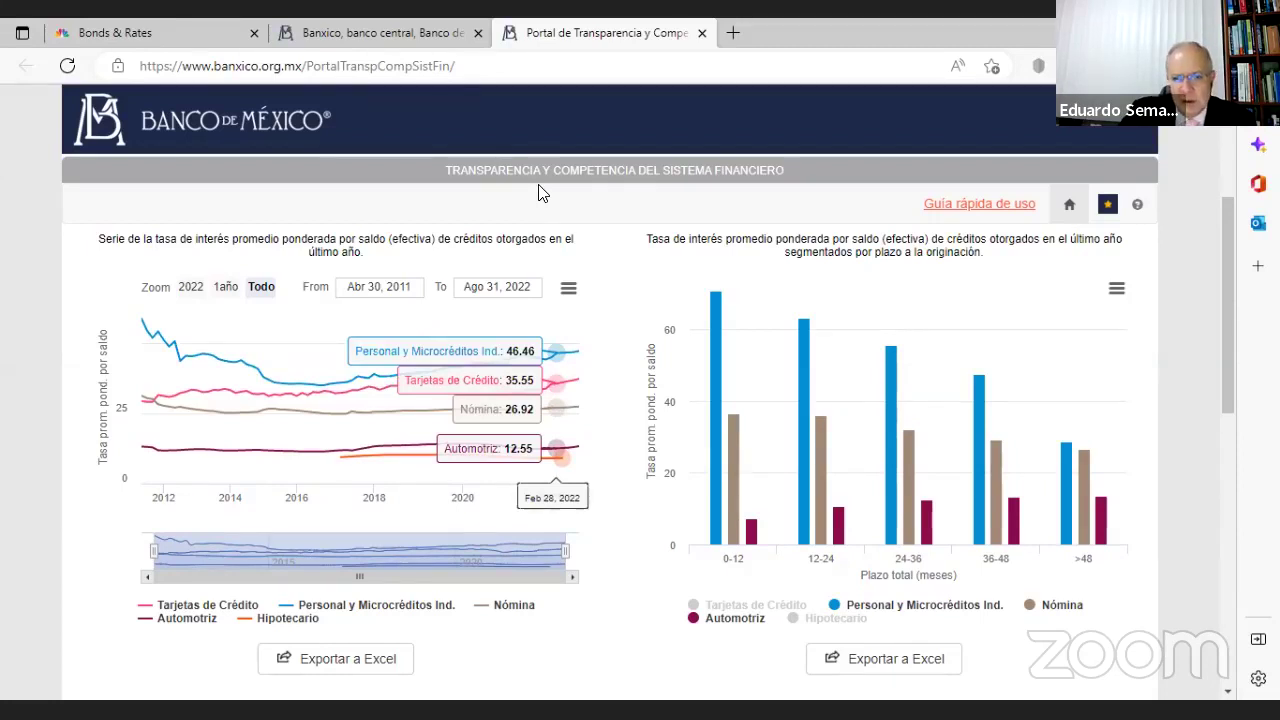
Return to the slideshow and advance to the 'Tasas de referencia' slide listing CETES and TIIE.
{"action": "key", "text": "alt+Tab"}
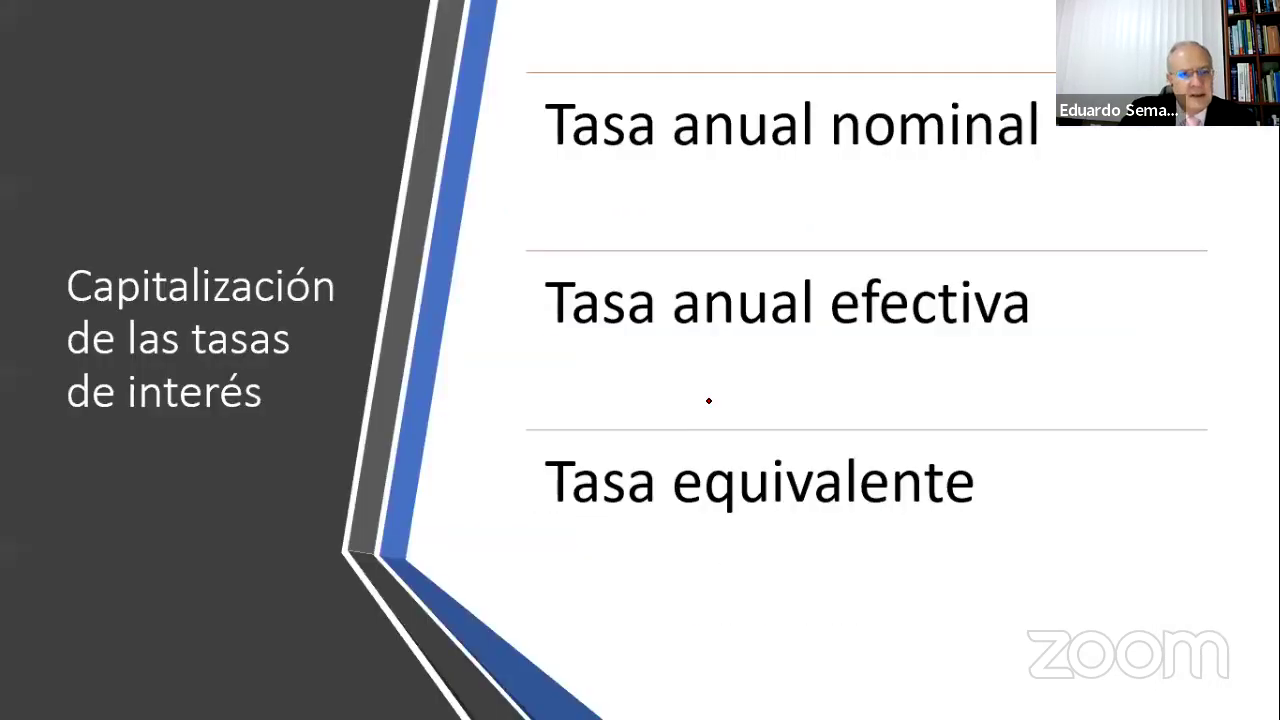
{"action": "key", "text": "Right"}
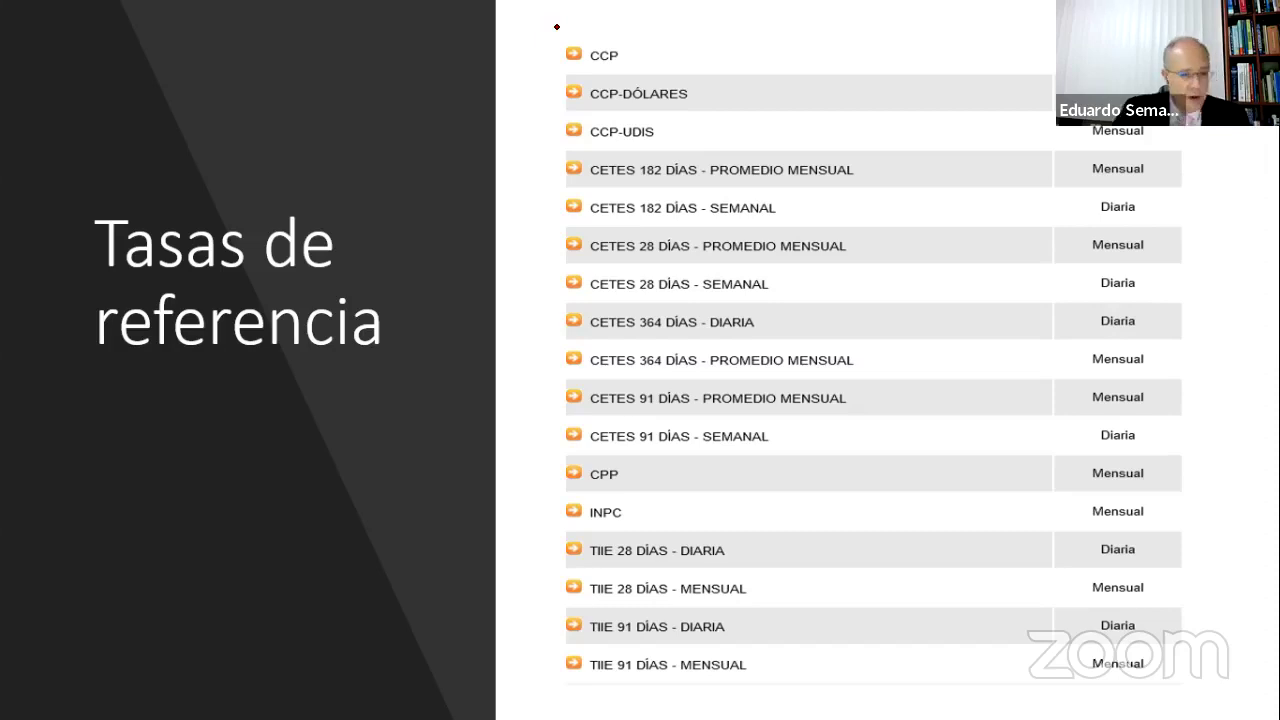
Switch to the 'Apuntes Noviembre 2022' Word notes and type the heading 'Interés simple'.
{"action": "key", "text": "alt+Tab"}
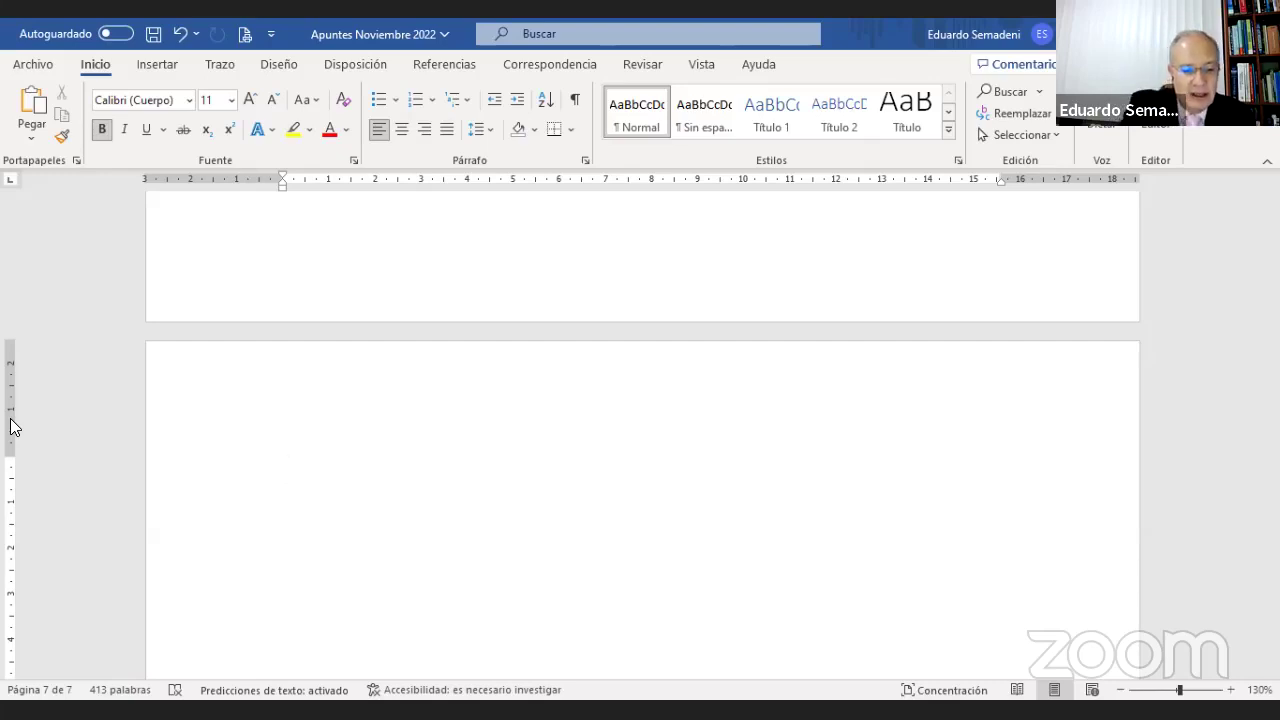
{"action": "type", "text": "Interés "}
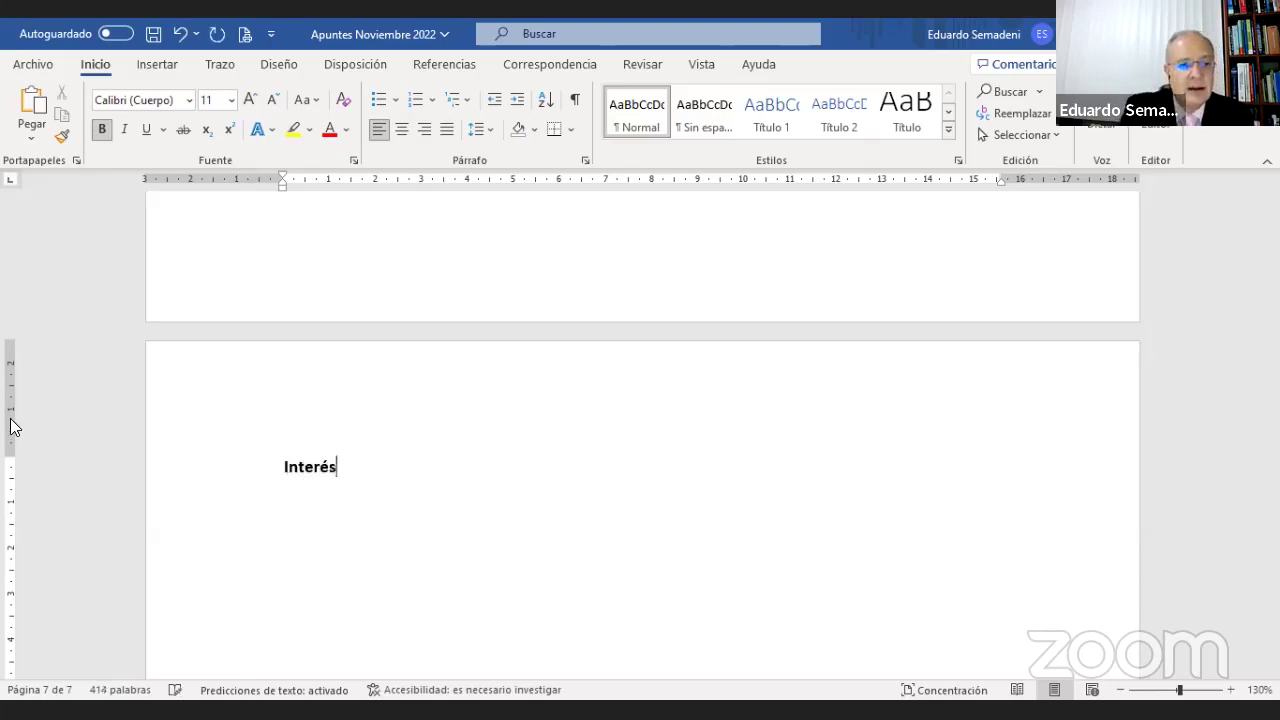
{"action": "type", "text": "simple"}
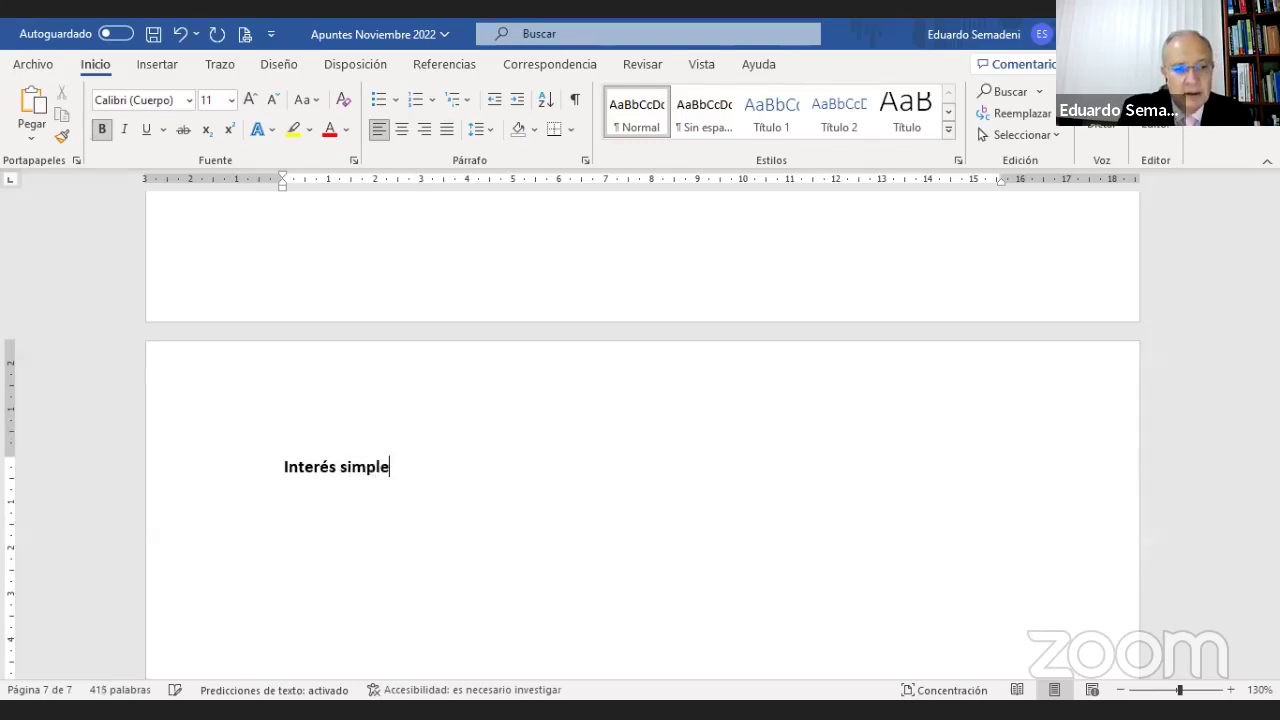
Add an 'Interés compuesto' line and extend the first heading to 'Interés simple (productos financieros activos como pasivos)'.
{"action": "key", "text": "Return"}
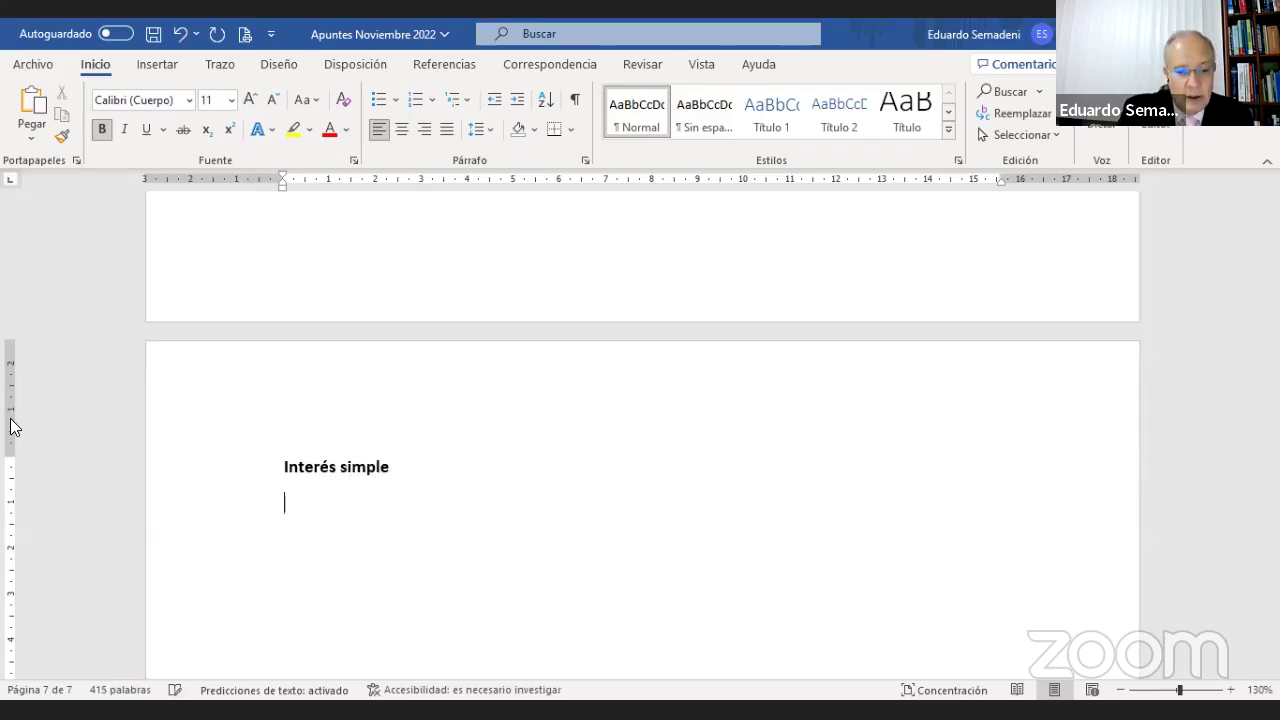
{"action": "type", "text": "Interé"}
{"action": "type", "text": "s compuestos"}
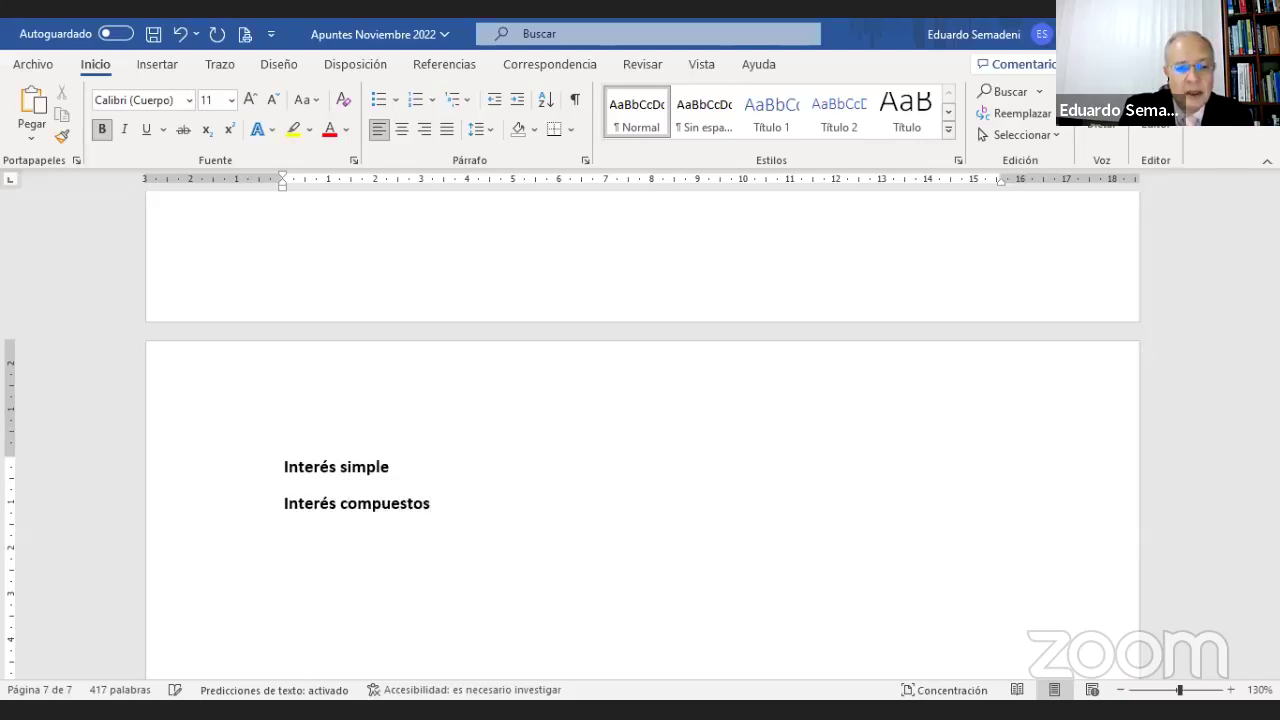
{"action": "key", "text": "BackSpace"}
{"action": "left_click", "coordinate": [389, 467]}
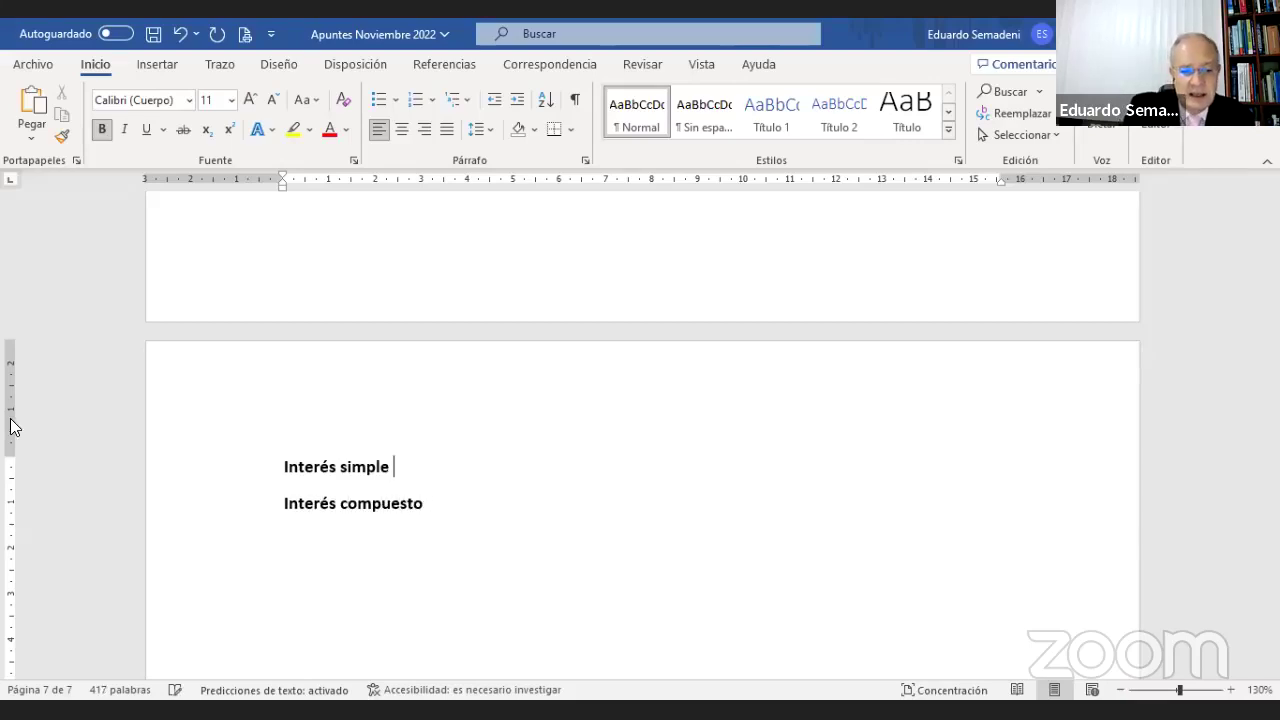
{"action": "type", "text": "("}
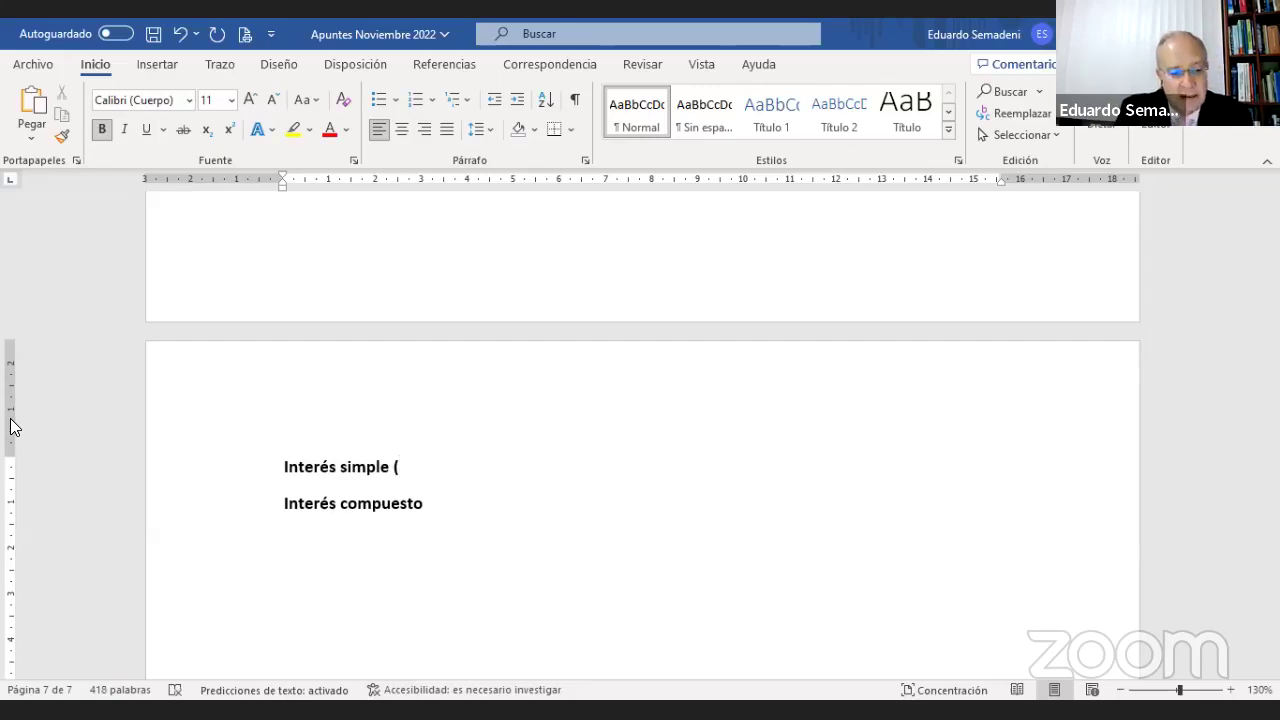
{"action": "type", "text": "prodic"}
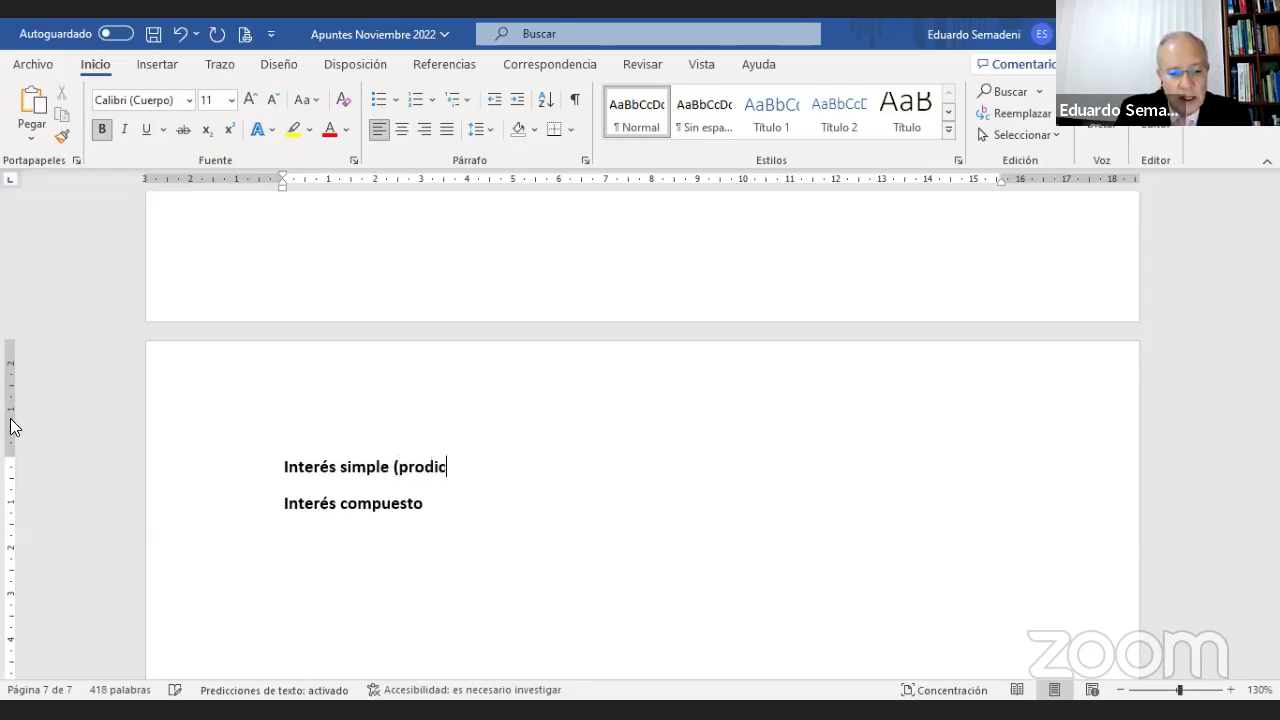
{"action": "key", "text": "BackSpace"}
{"action": "key", "text": "BackSpace"}
{"action": "type", "text": "u"}
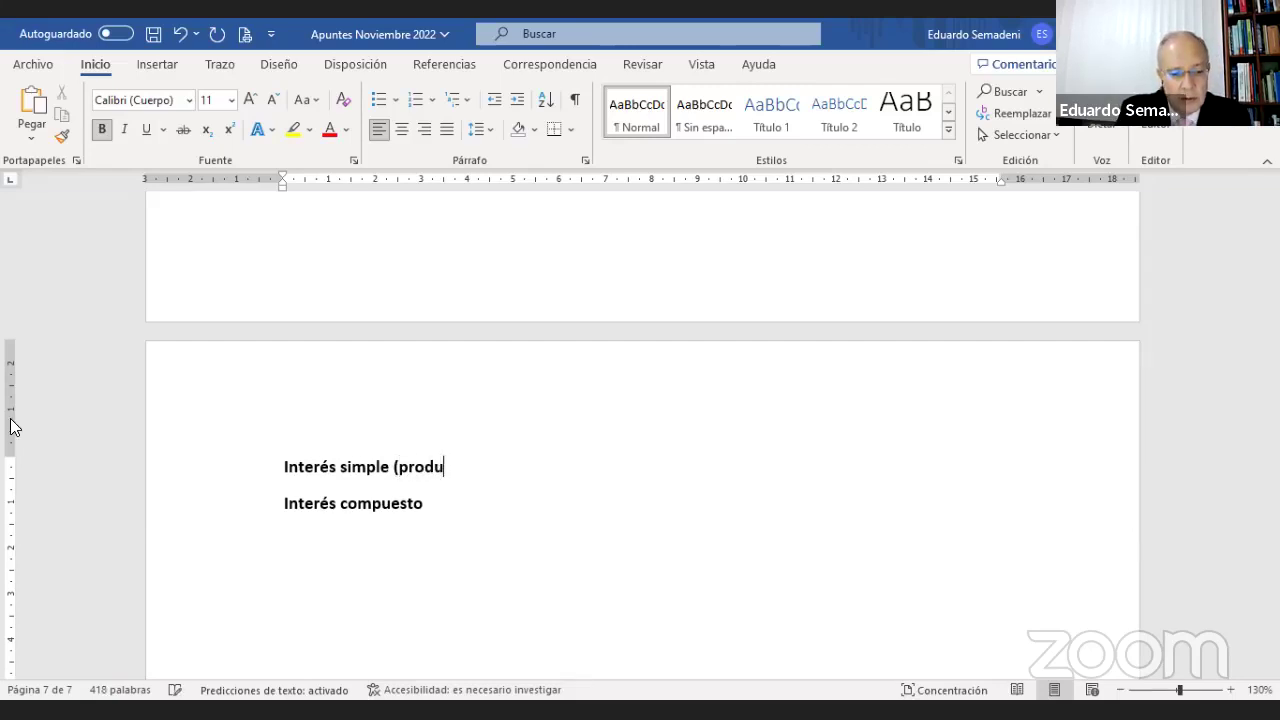
{"action": "type", "text": "ctos financ"}
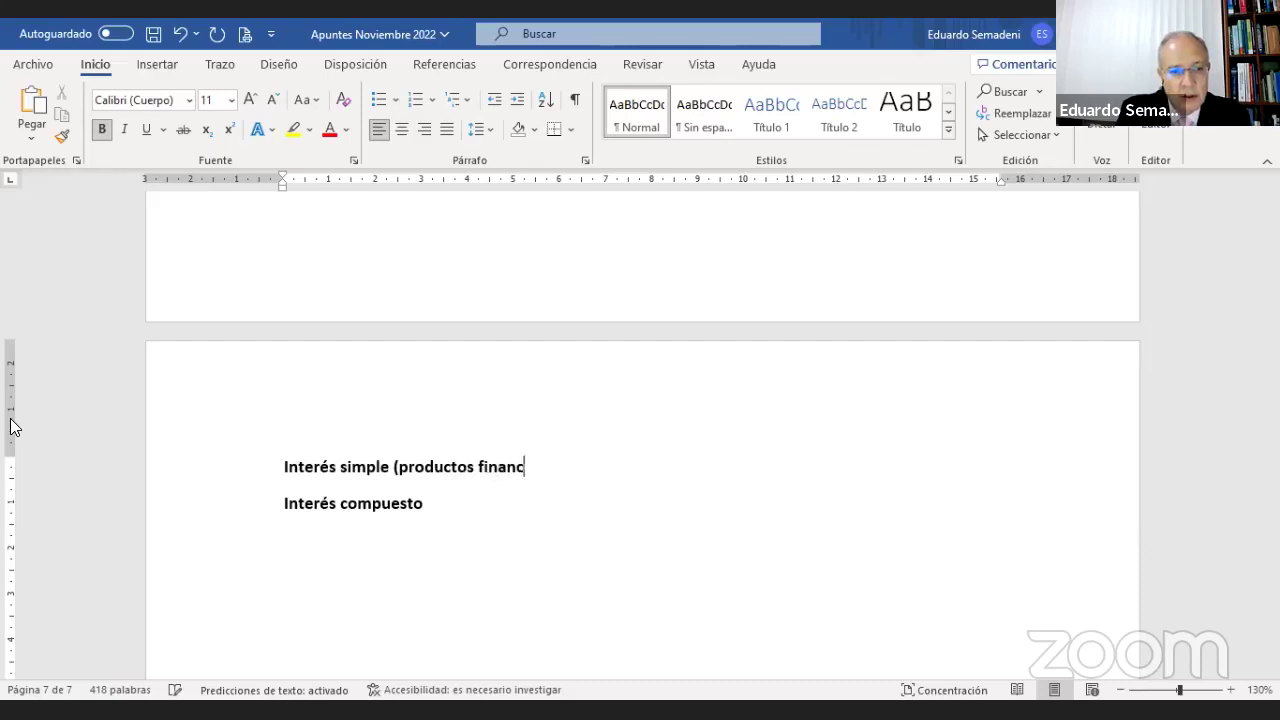
{"action": "type", "text": "ieros "}
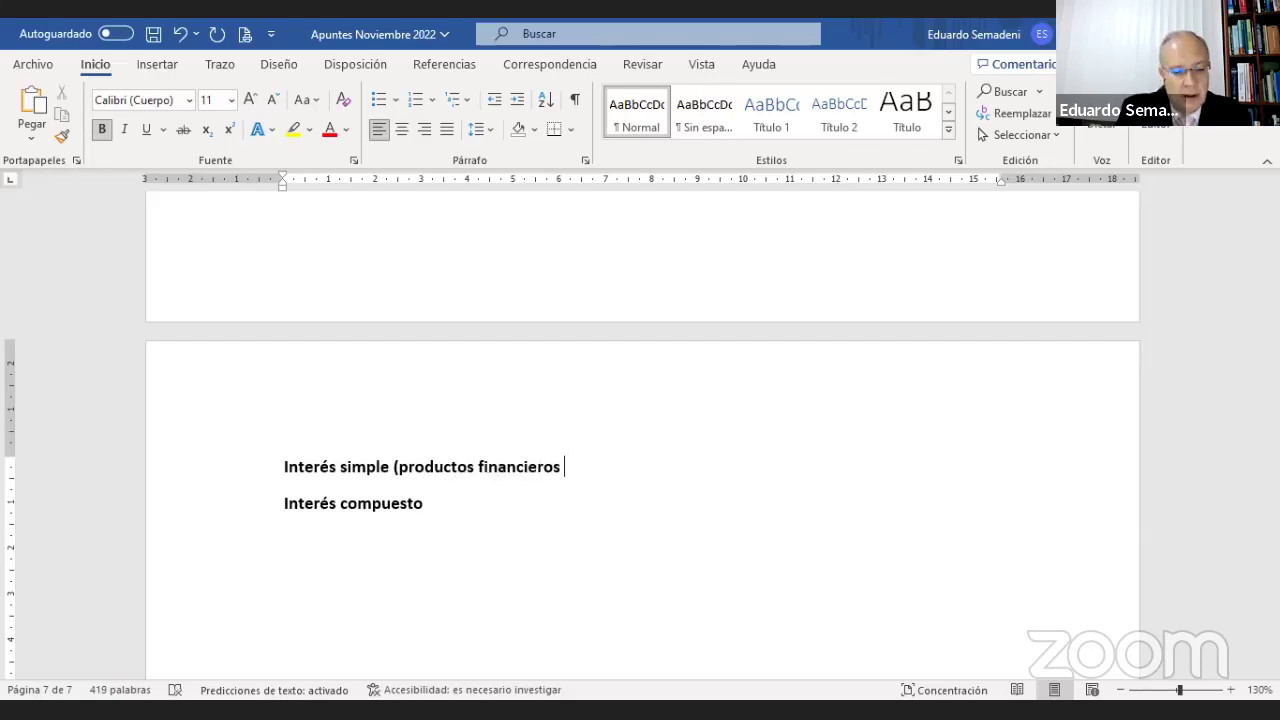
{"action": "type", "text": "activos c"}
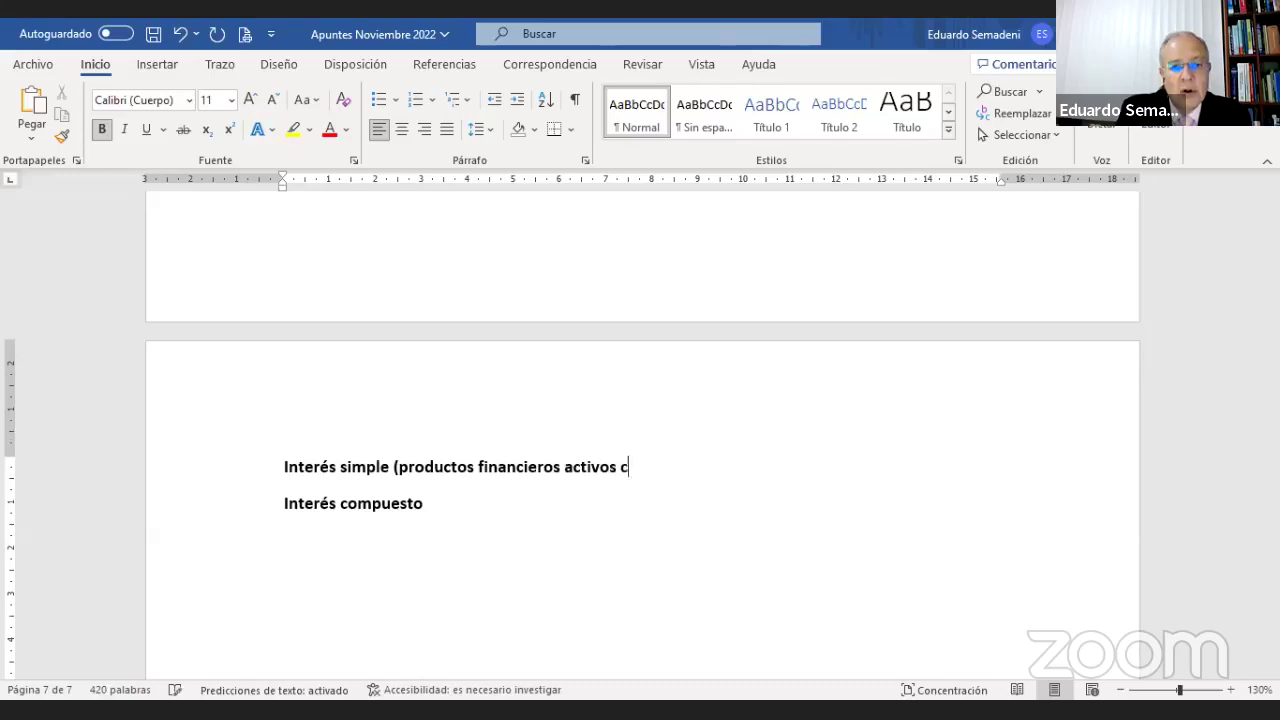
{"action": "type", "text": "omo pasivos"}
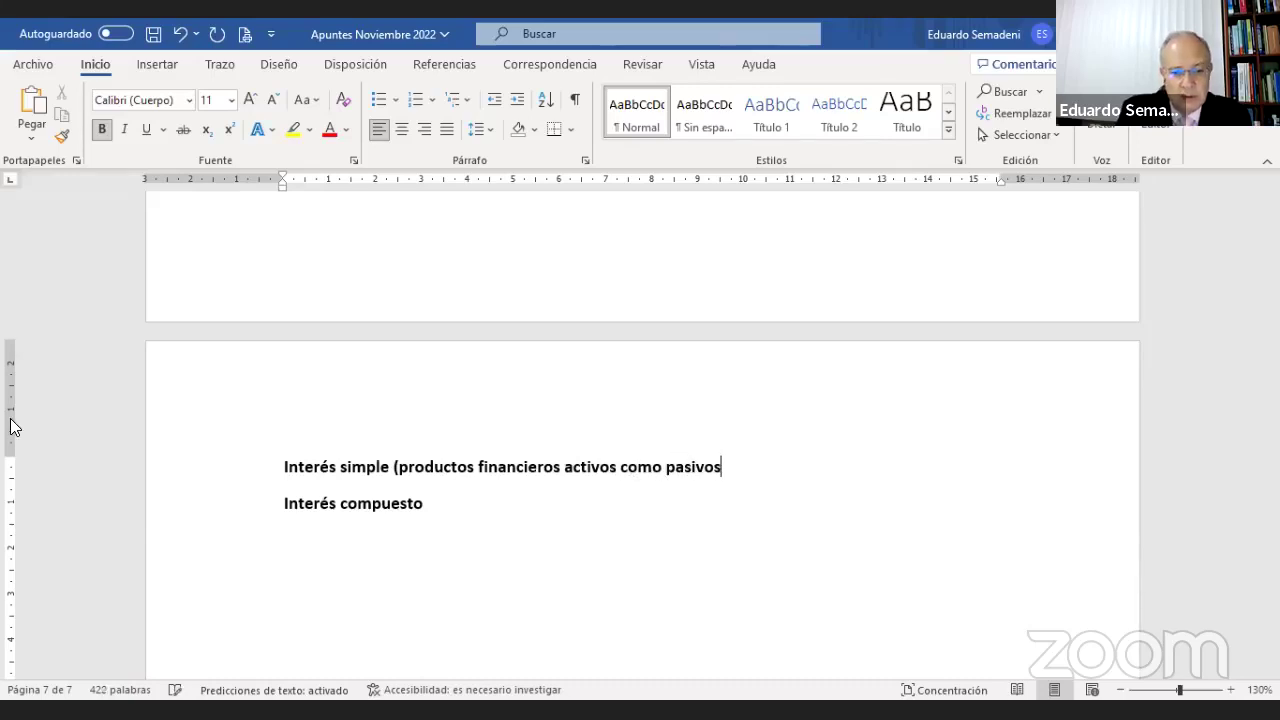
{"action": "type", "text": ")"}
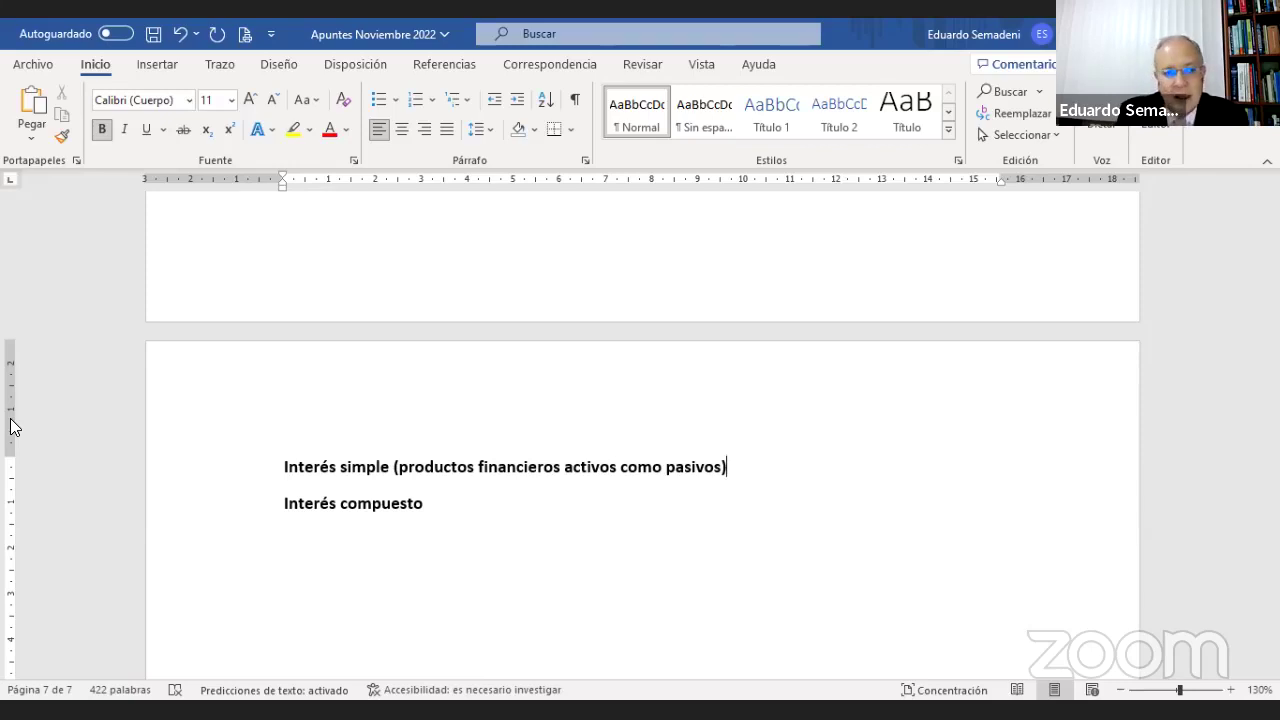
Finish the heading 'Interés compuesto (productos activos, préstamos y créditos)' and start a non-bold line below.
{"action": "key", "text": "Down"}
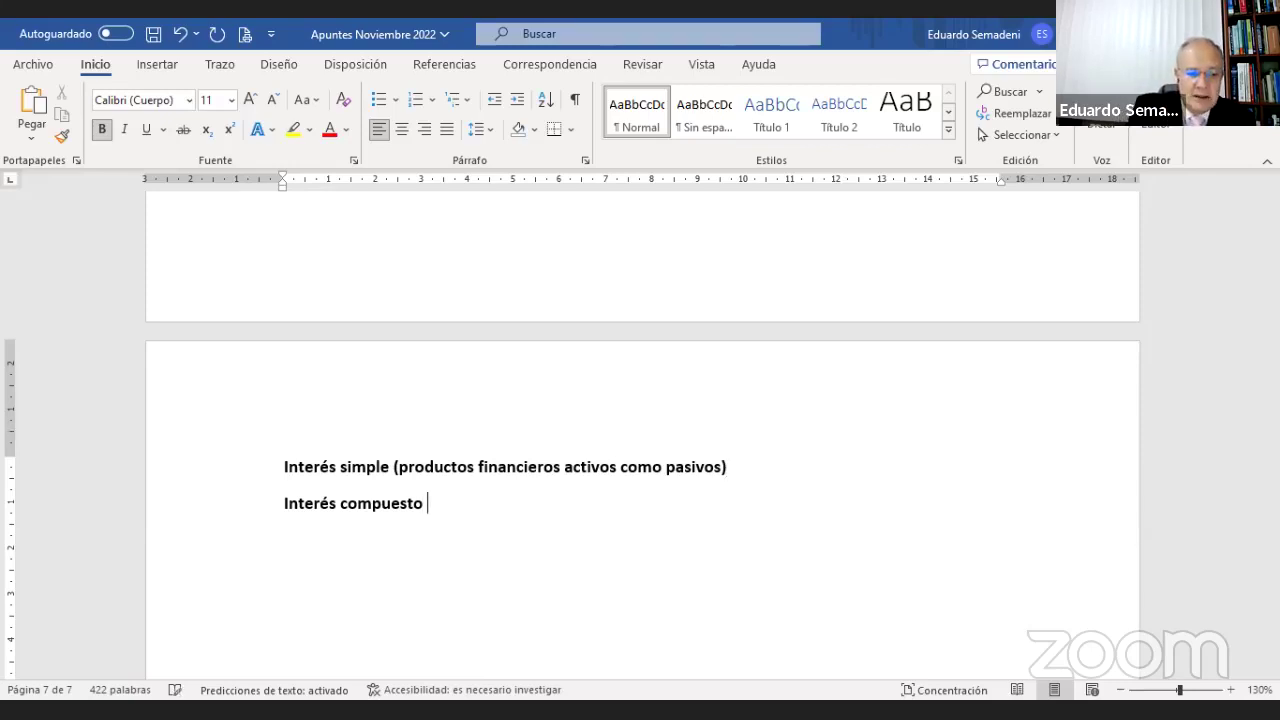
{"action": "type", "text": "("}
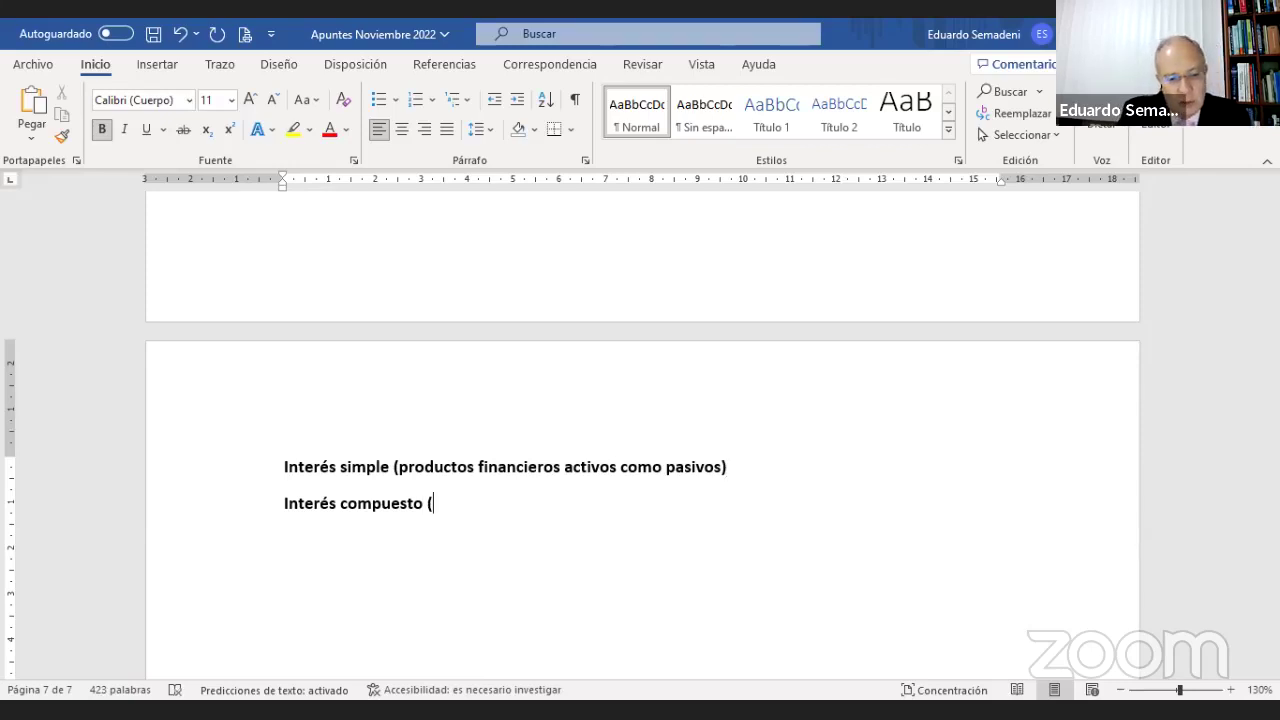
{"action": "type", "text": "producto"}
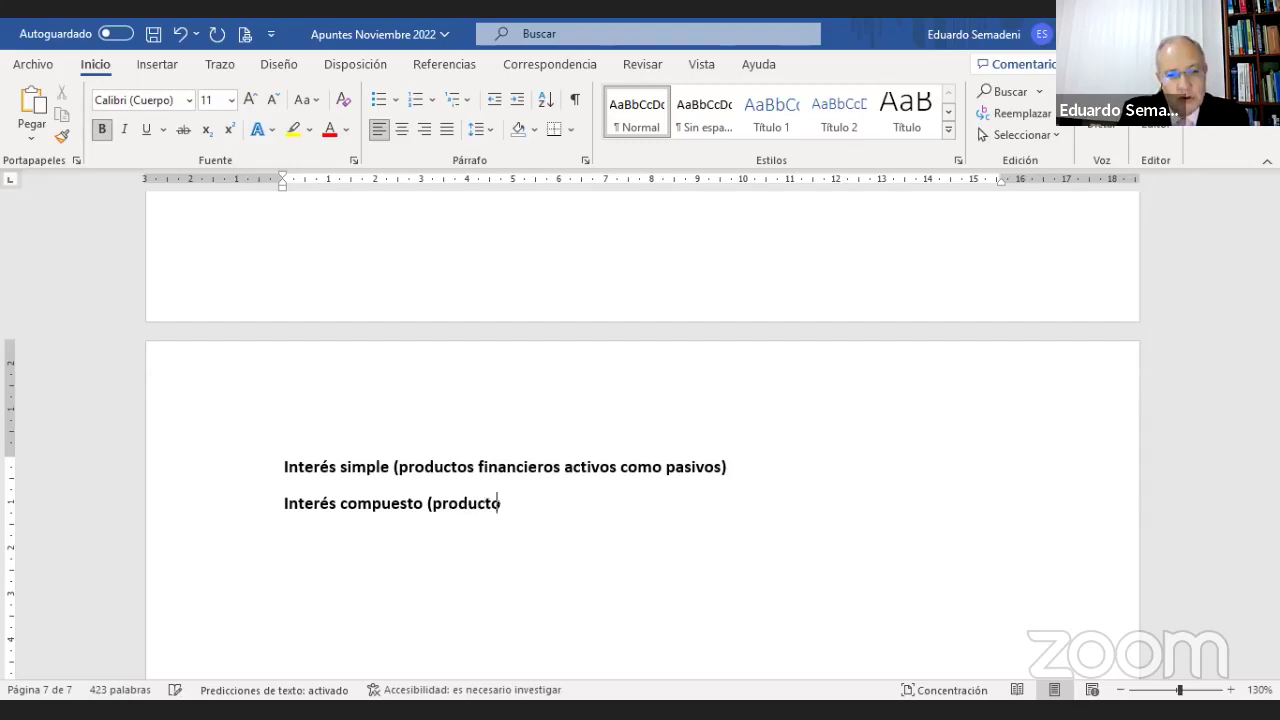
{"action": "type", "text": "s activos"}
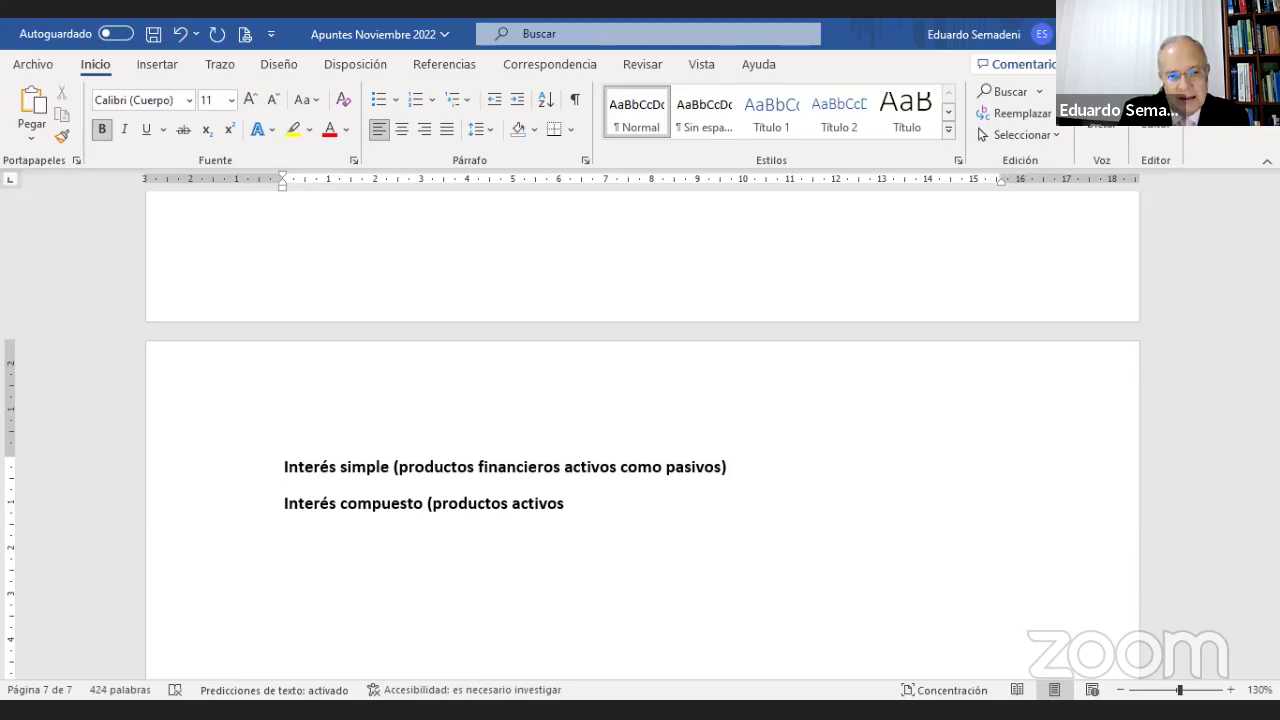
{"action": "type", "text": ", p"}
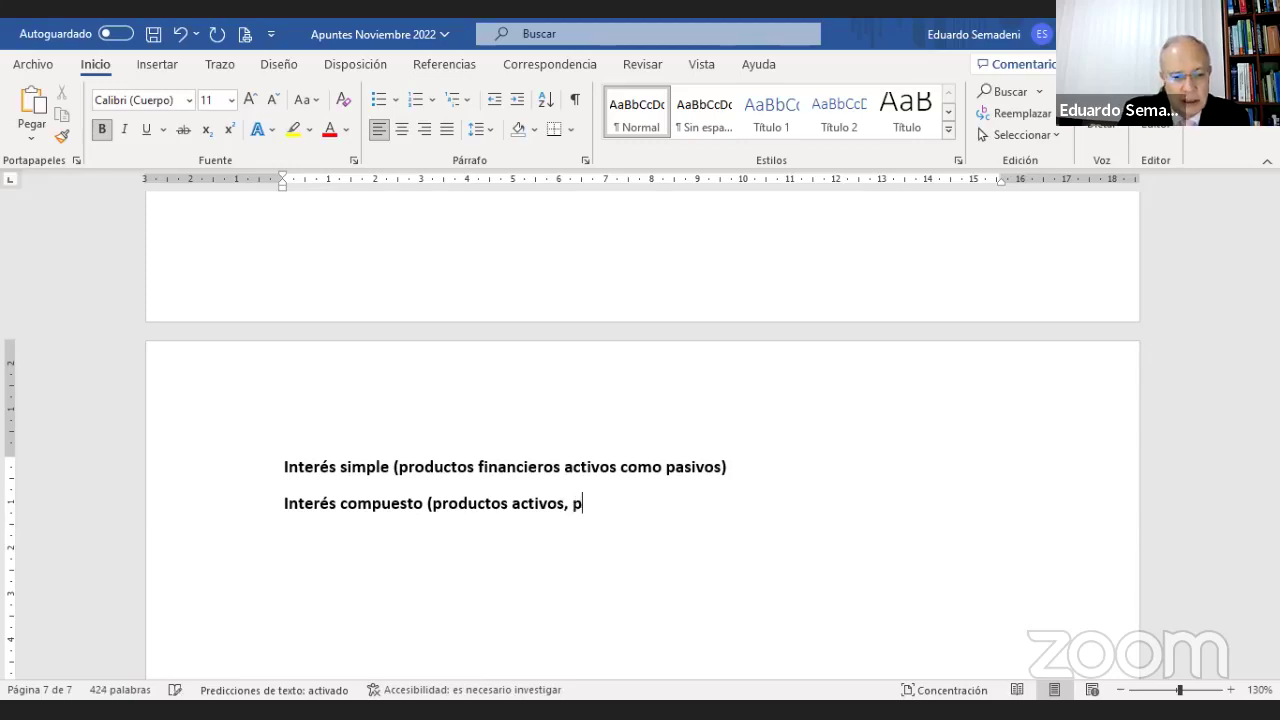
{"action": "type", "text": "réstamos y"}
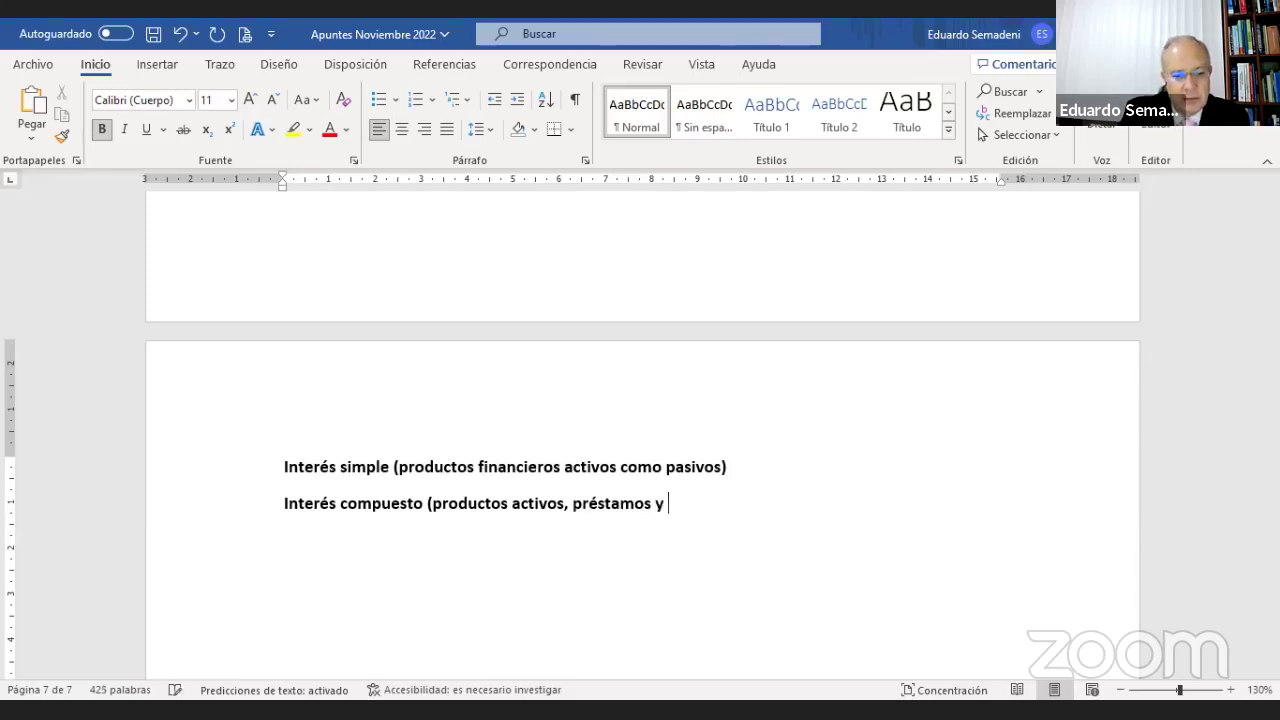
{"action": "type", "text": " cr"}
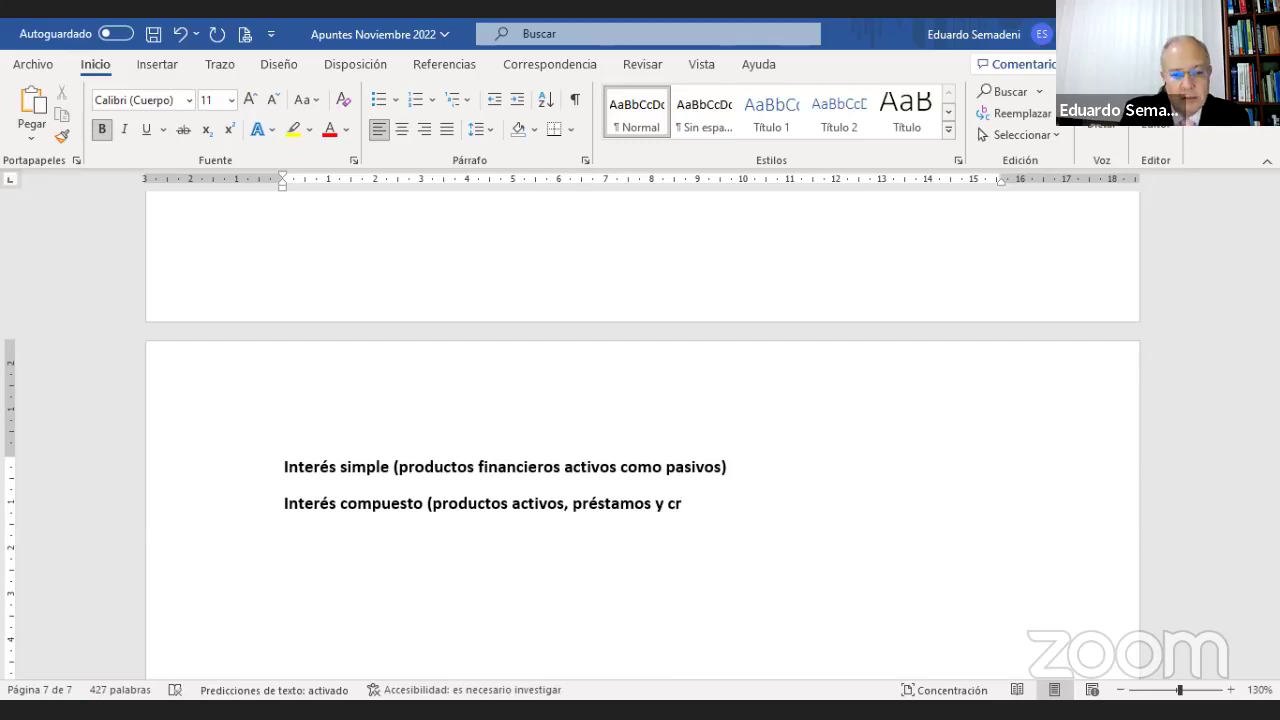
{"action": "type", "text": "e"}
{"action": "key", "text": "BackSpace"}
{"action": "type", "text": "éd"}
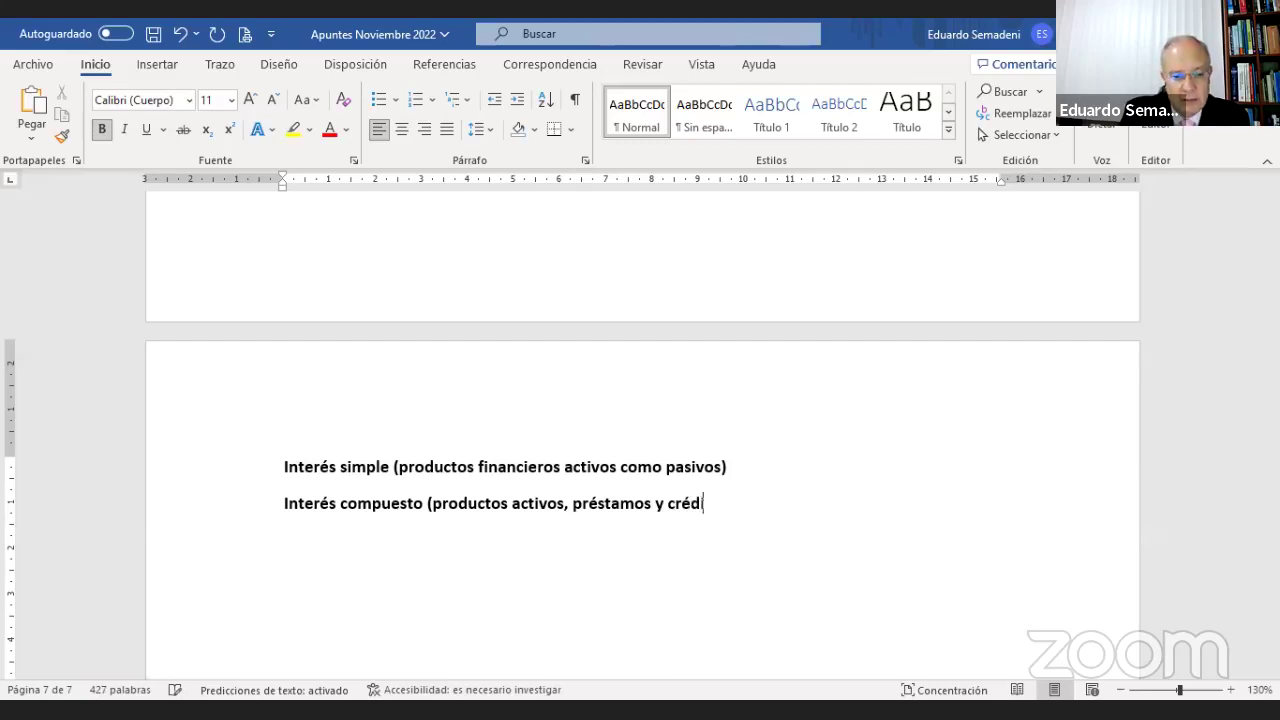
{"action": "type", "text": "itos)"}
{"action": "key", "text": "Return"}
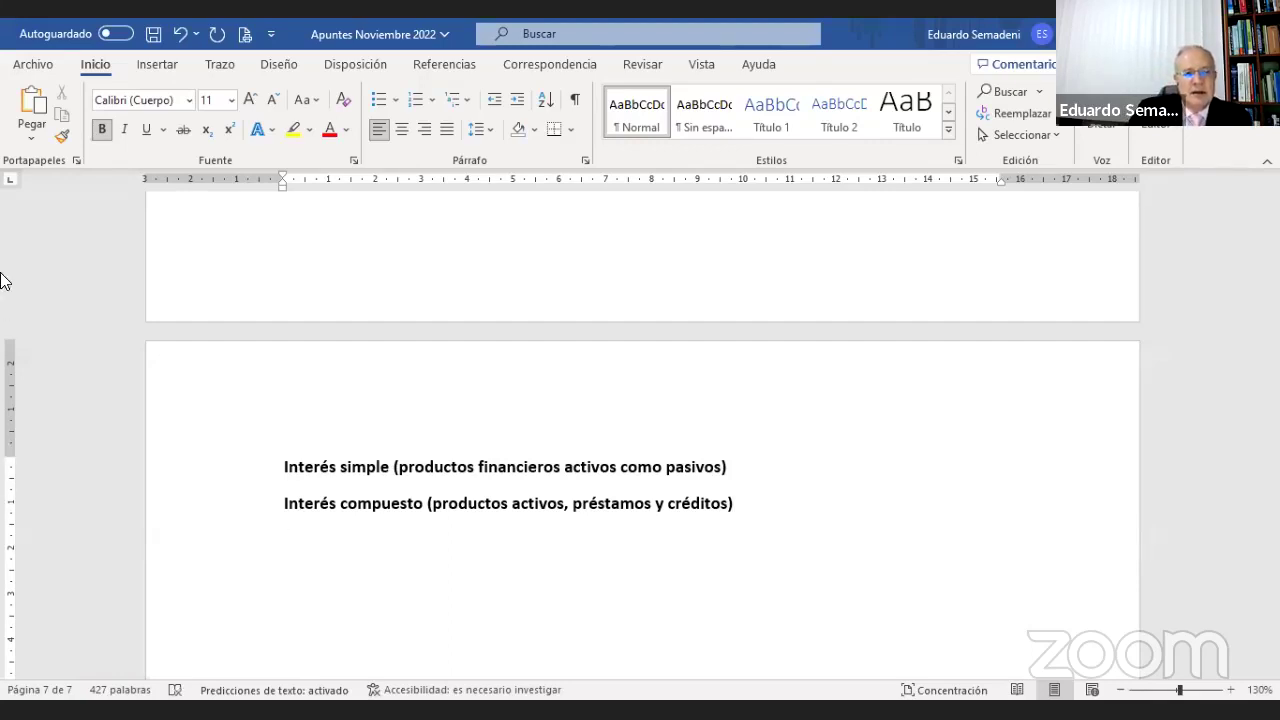
{"action": "left_click", "coordinate": [100, 130]}
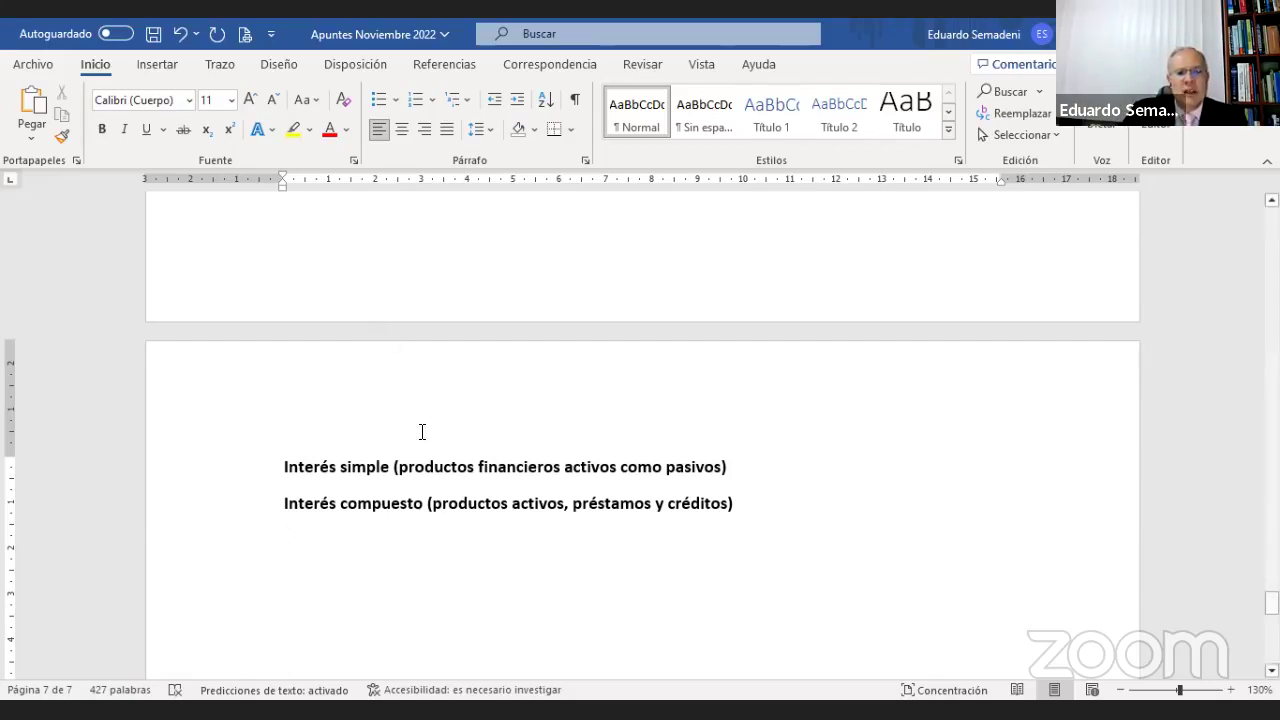
Type the plain line 'Fórmula de interés simple' on the empty line below the headings.
{"action": "left_click", "coordinate": [768, 505]}
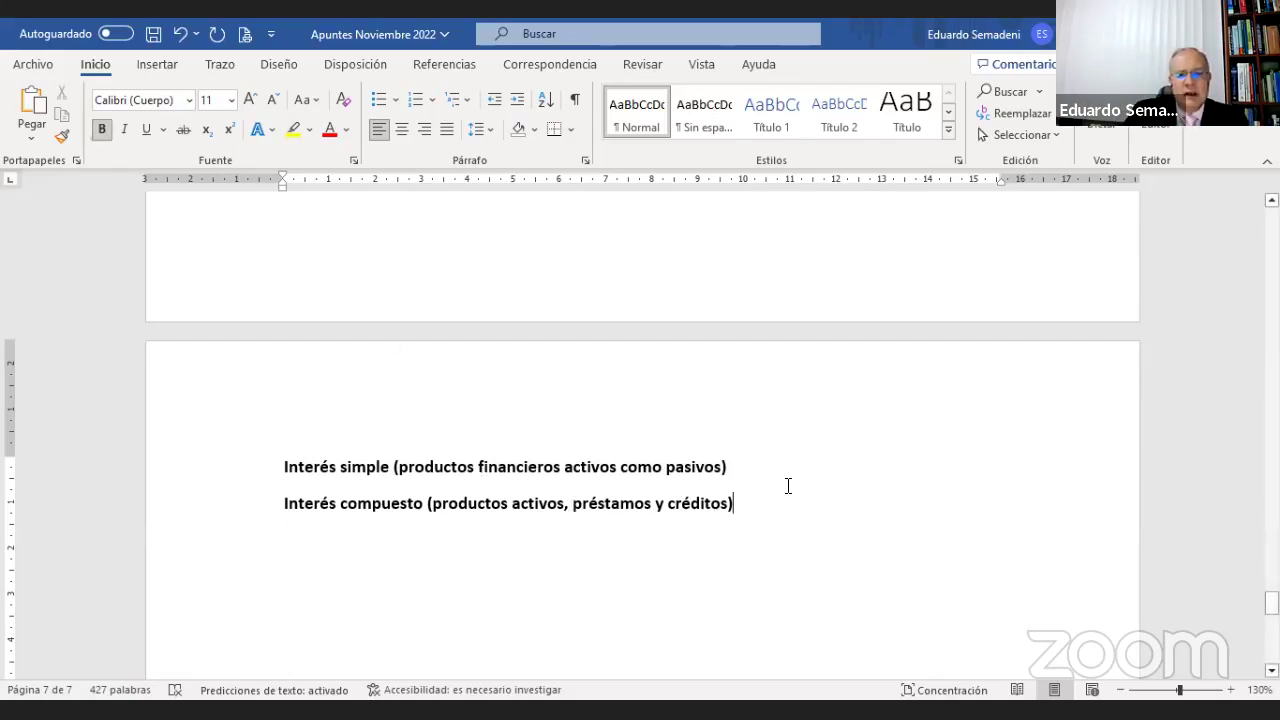
{"action": "left_click", "coordinate": [316, 545]}
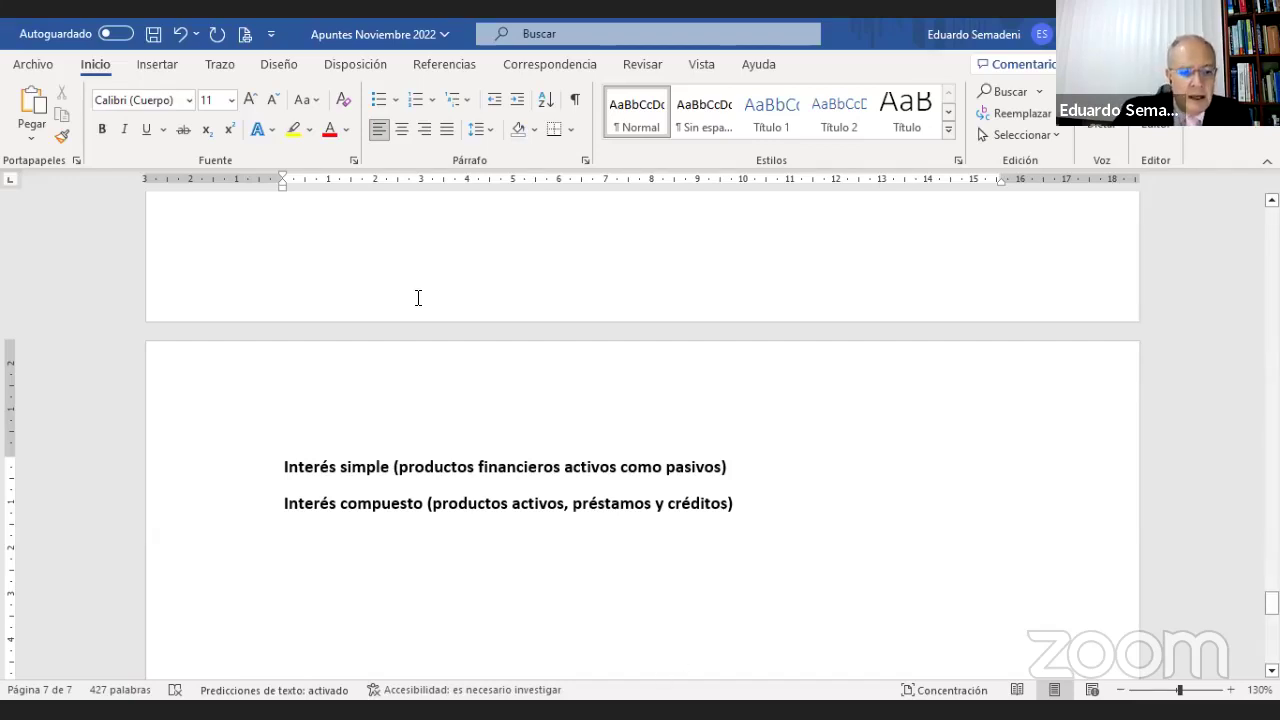
{"action": "type", "text": "Förmular"}
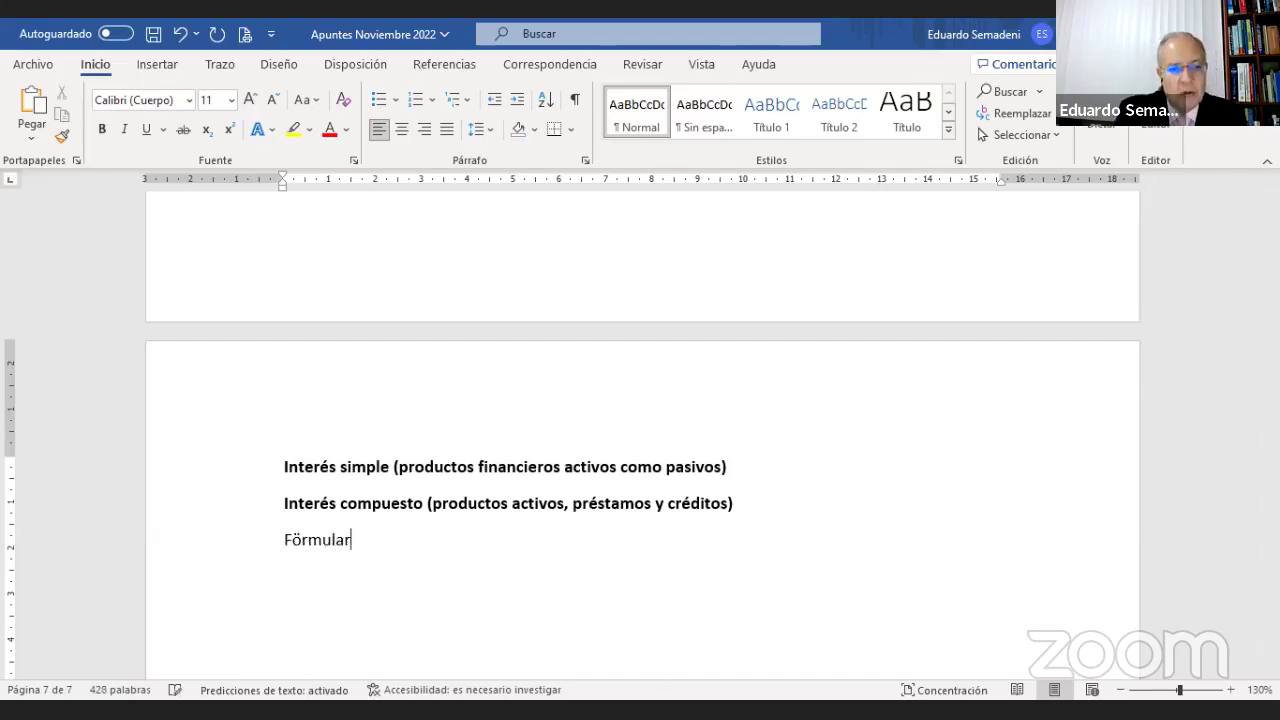
{"action": "key", "text": "BackSpace"}
{"action": "key", "text": "BackSpace"}
{"action": "key", "text": "BackSpace"}
{"action": "key", "text": "BackSpace"}
{"action": "key", "text": "BackSpace"}
{"action": "key", "text": "BackSpace"}
{"action": "key", "text": "BackSpace"}
{"action": "key", "text": "BackSpace"}
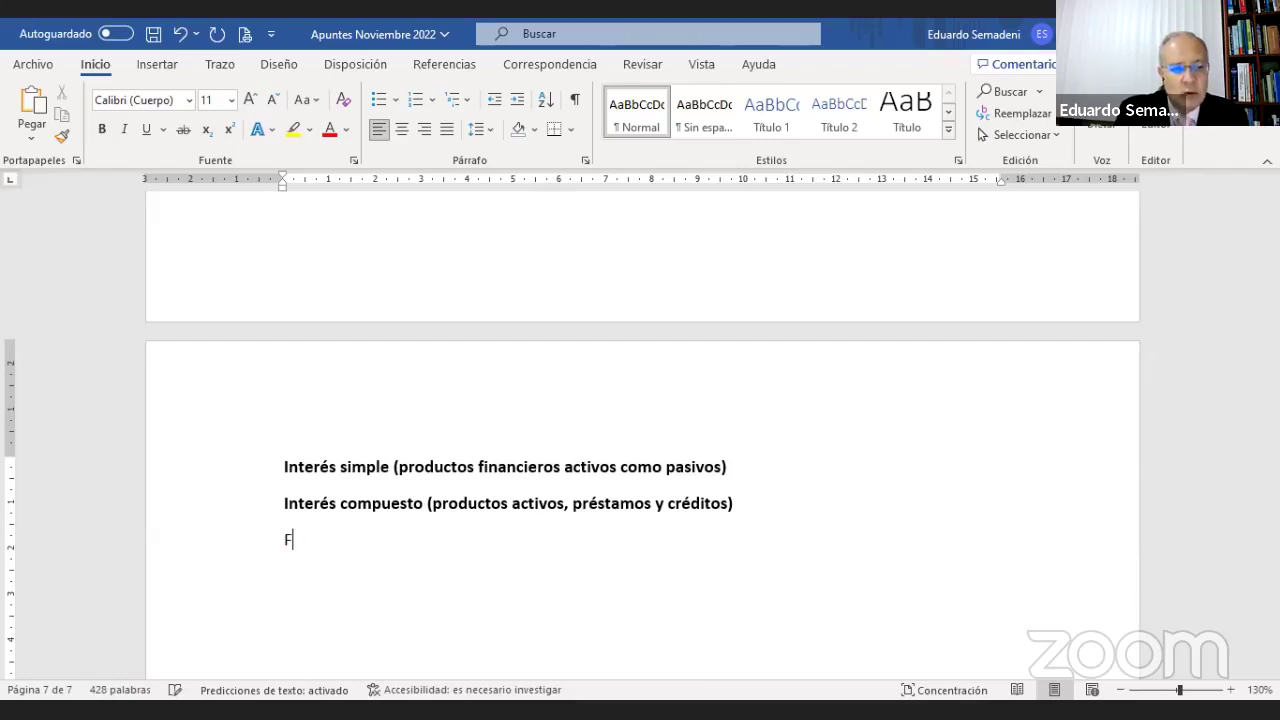
{"action": "type", "text": "ór"}
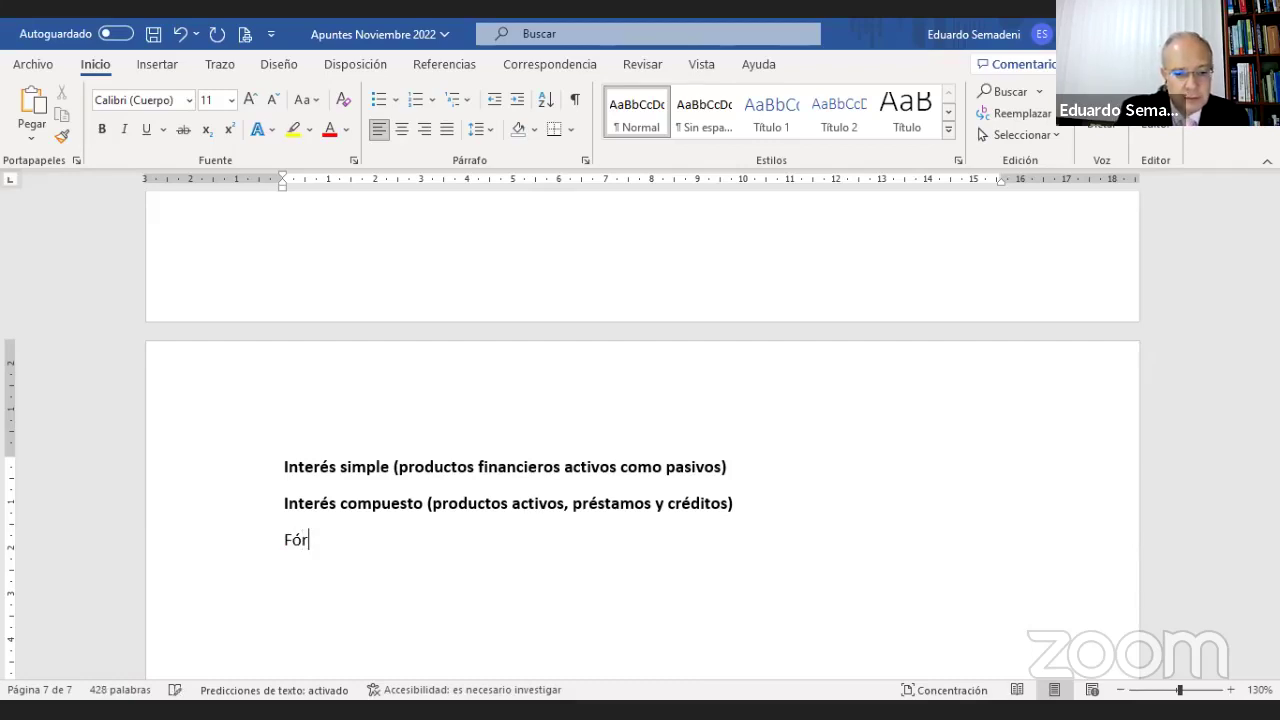
{"action": "type", "text": "mulas"}
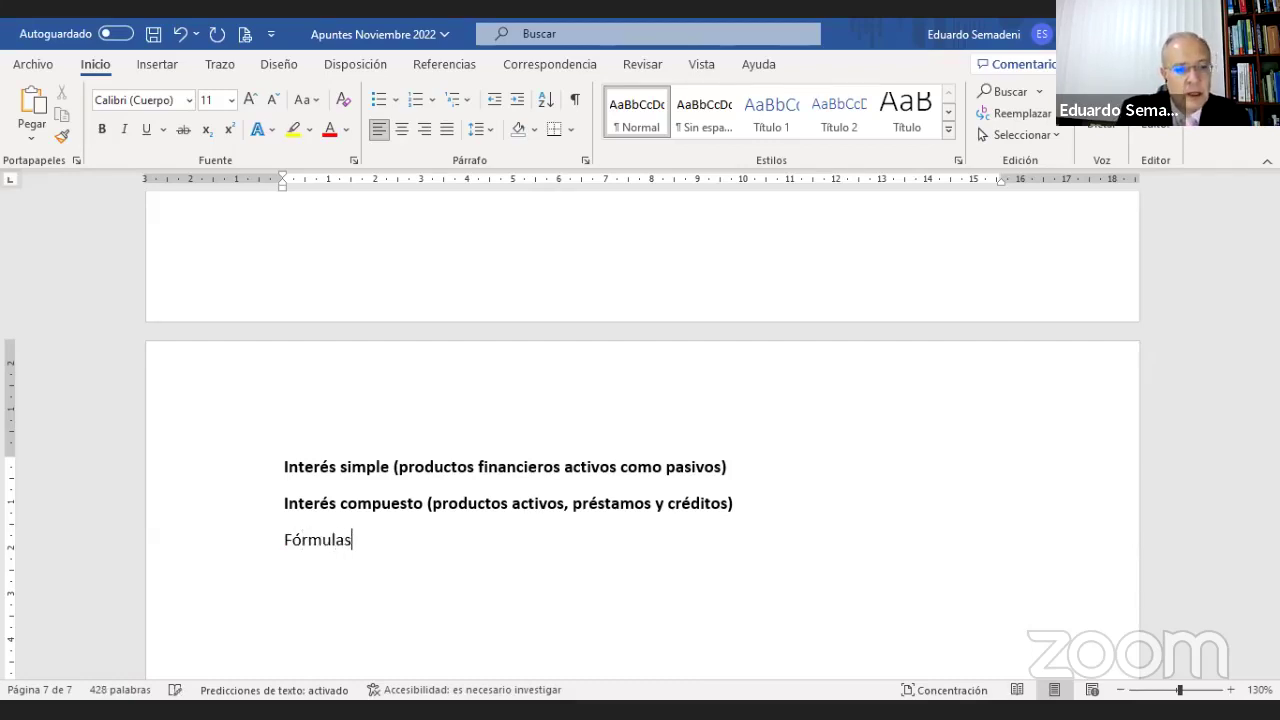
{"action": "key", "text": "BackSpace"}
{"action": "key", "text": "BackSpace"}
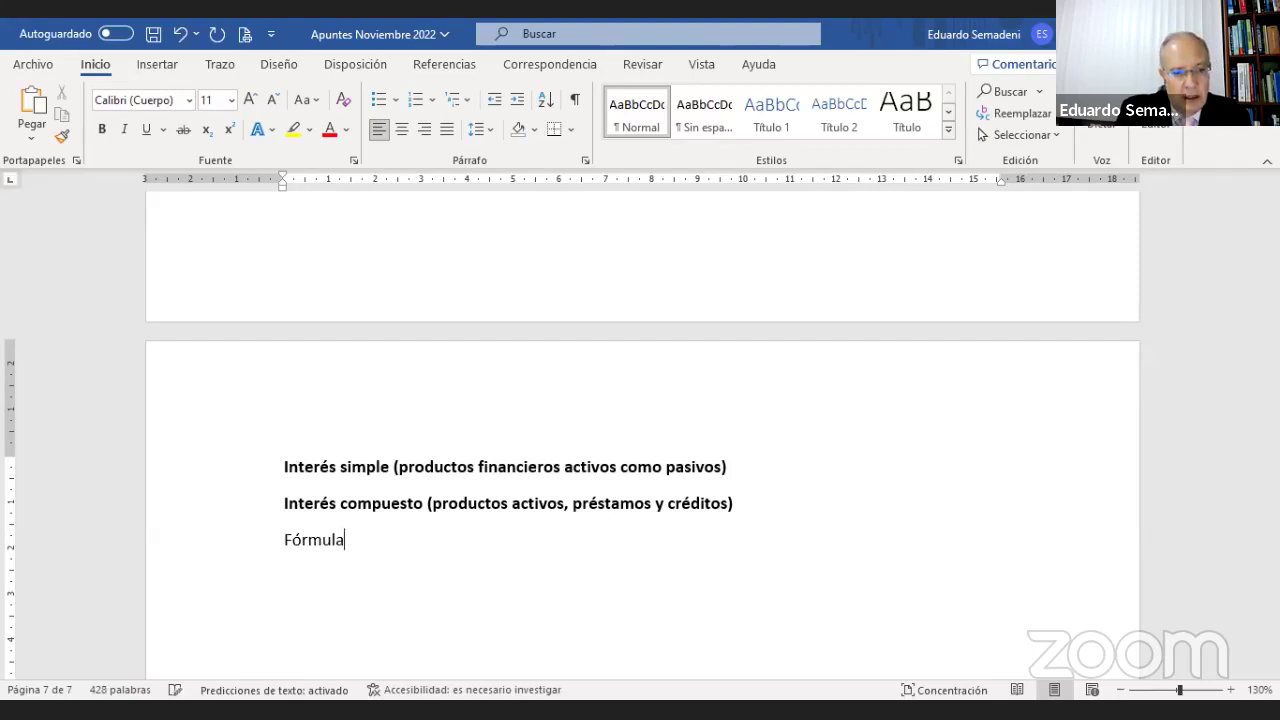
{"action": "type", "text": "de interés "}
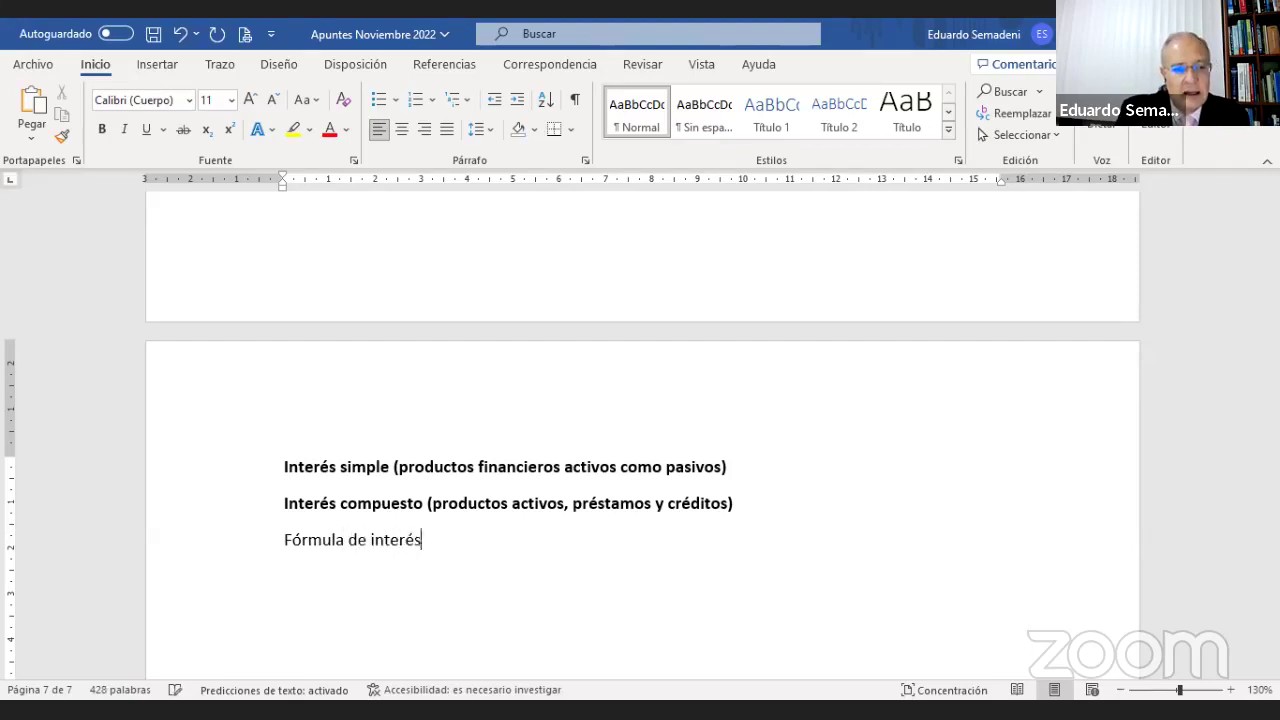
{"action": "type", "text": "simple"}
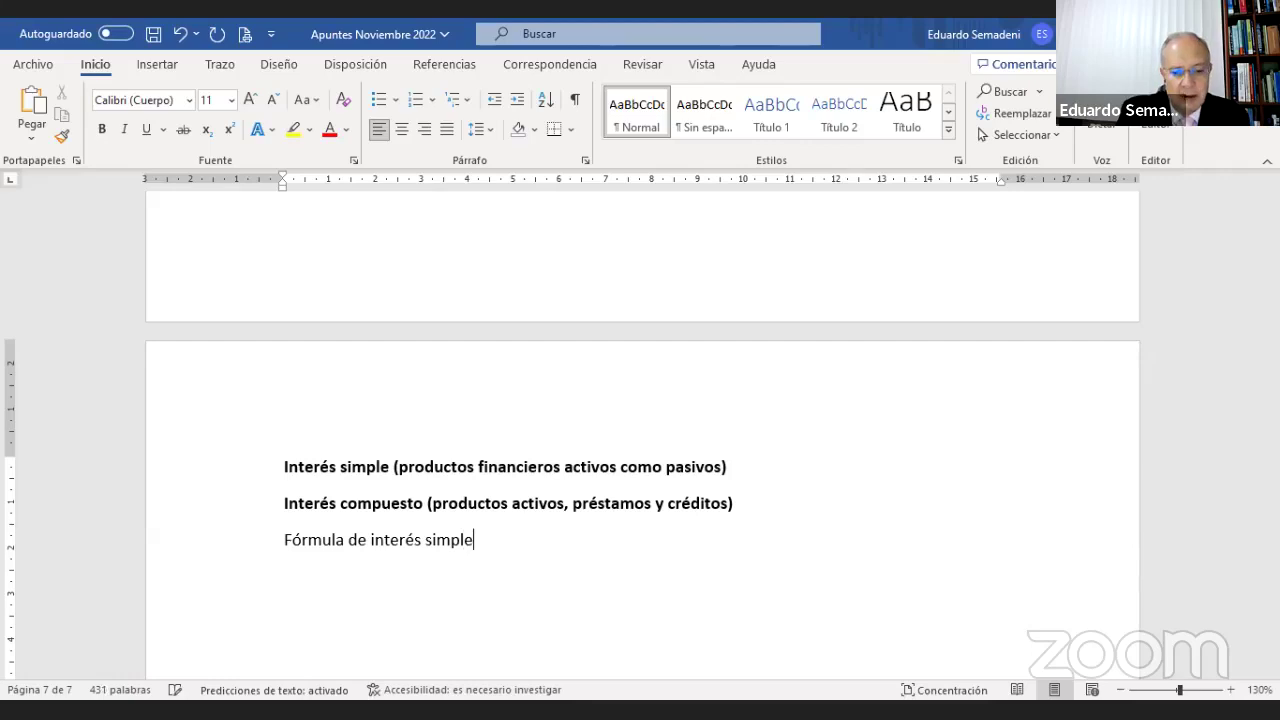
Insert a blank equation on a new line below 'Fórmula de interés simple'.
{"action": "key", "text": "Return"}
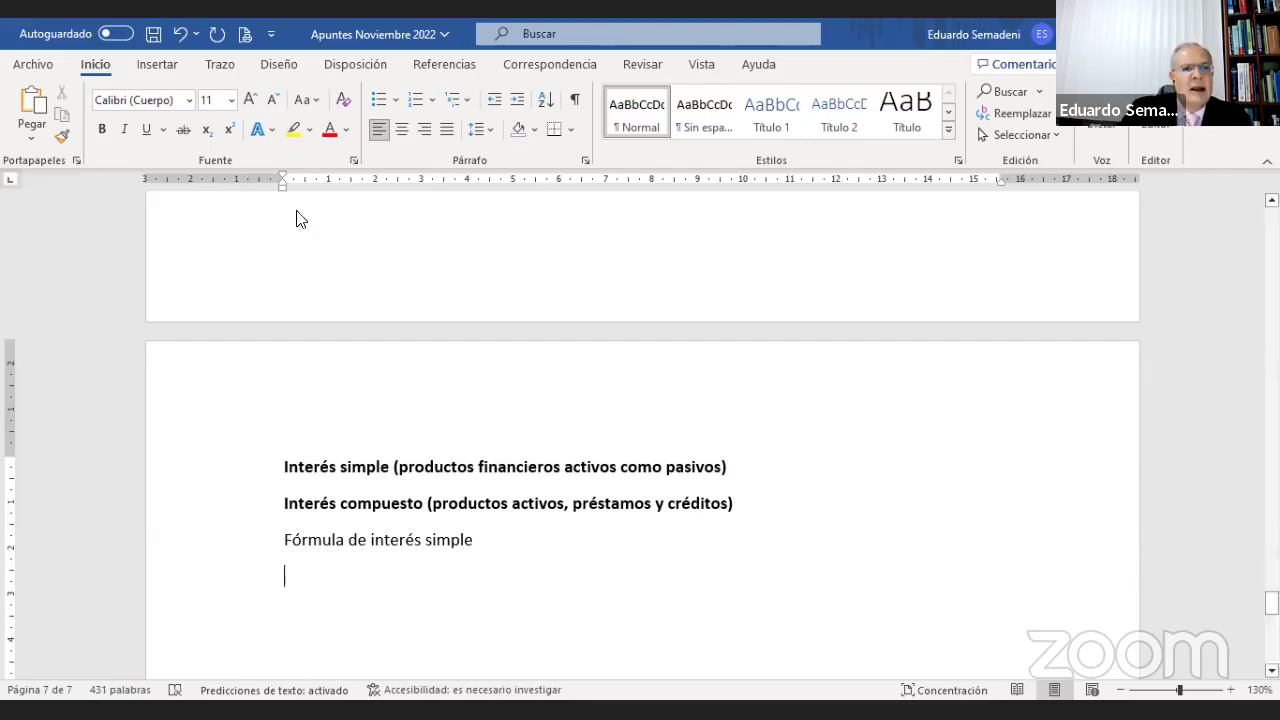
{"action": "left_click", "coordinate": [160, 66]}
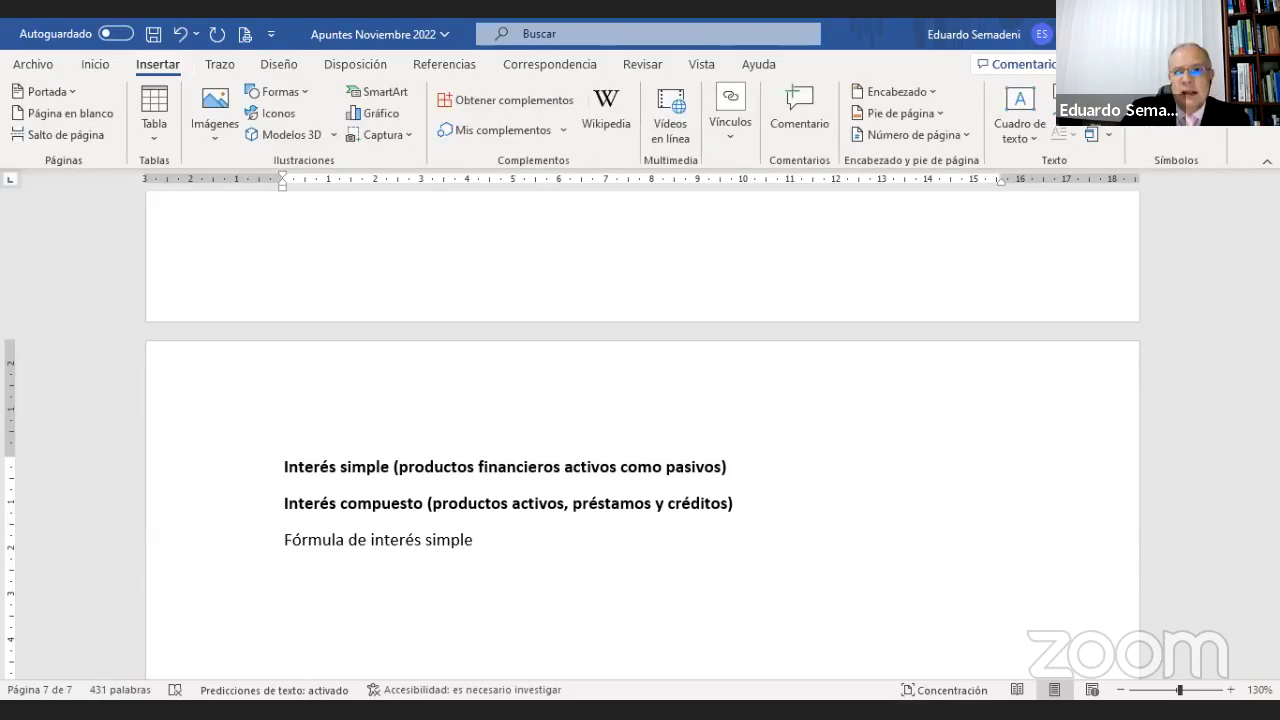
{"action": "left_click", "coordinate": [1150, 110]}
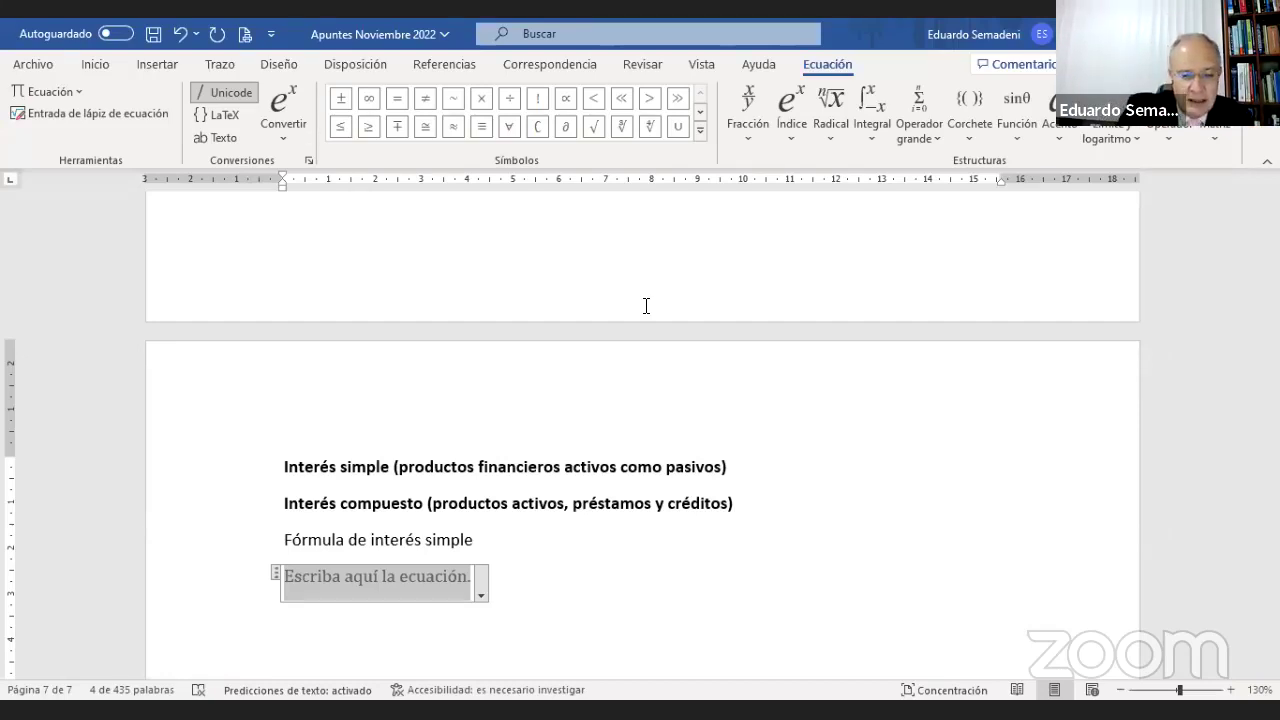
Enter the equation 'I = Capital * Tasa de interés * Tiempo (años)' and finish editing it.
{"action": "type", "text": "I ="}
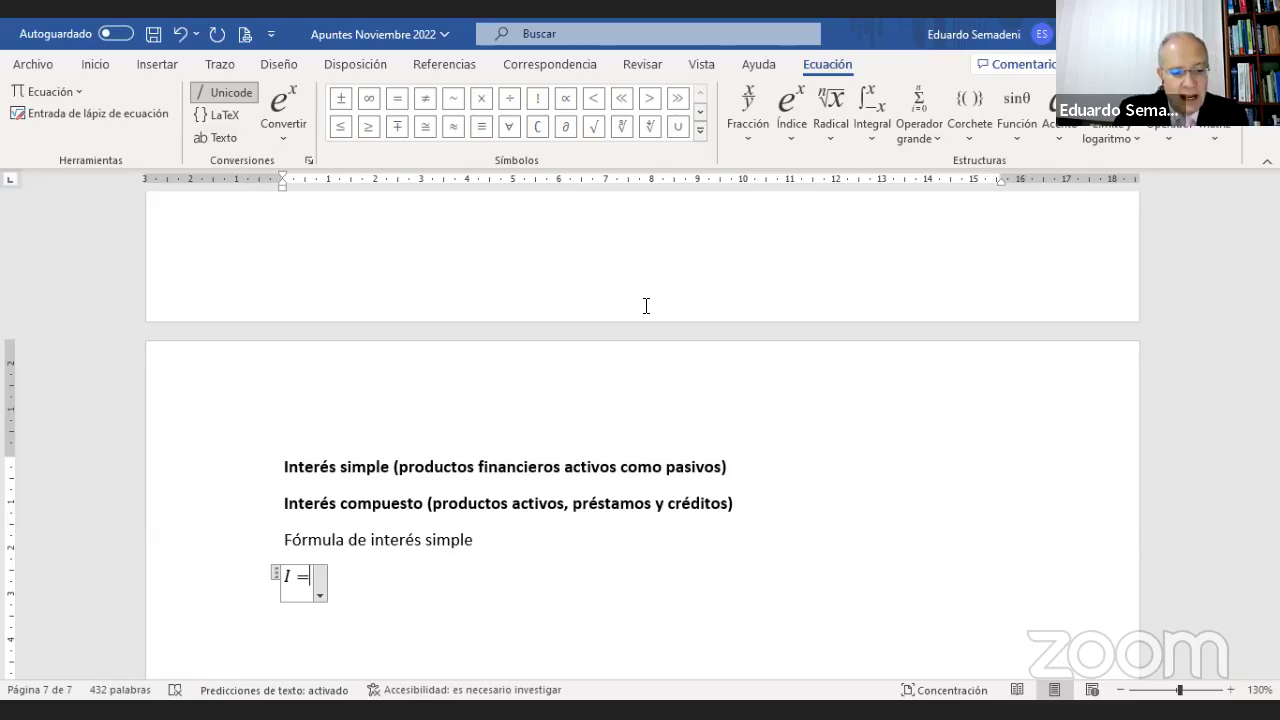
{"action": "type", "text": "Cpital"}
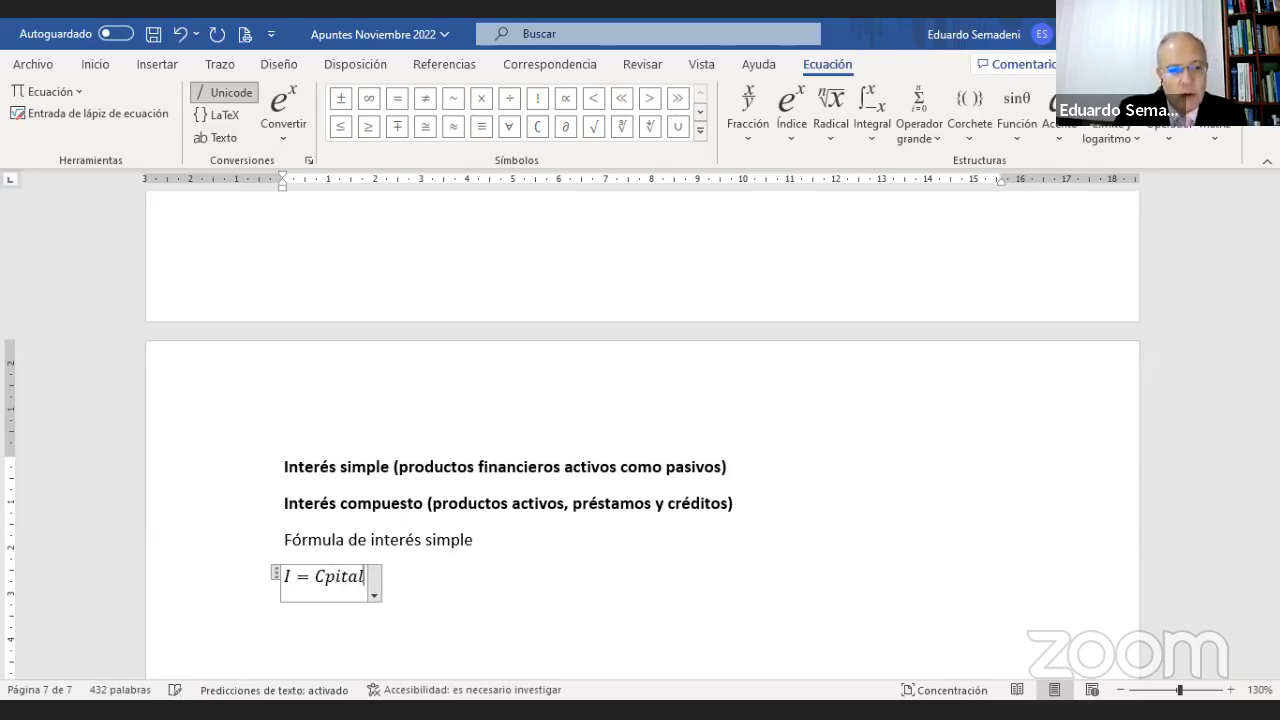
{"action": "key", "text": "BackSpace"}
{"action": "key", "text": "BackSpace"}
{"action": "key", "text": "BackSpace"}
{"action": "key", "text": "BackSpace"}
{"action": "key", "text": "BackSpace"}
{"action": "type", "text": "ap"}
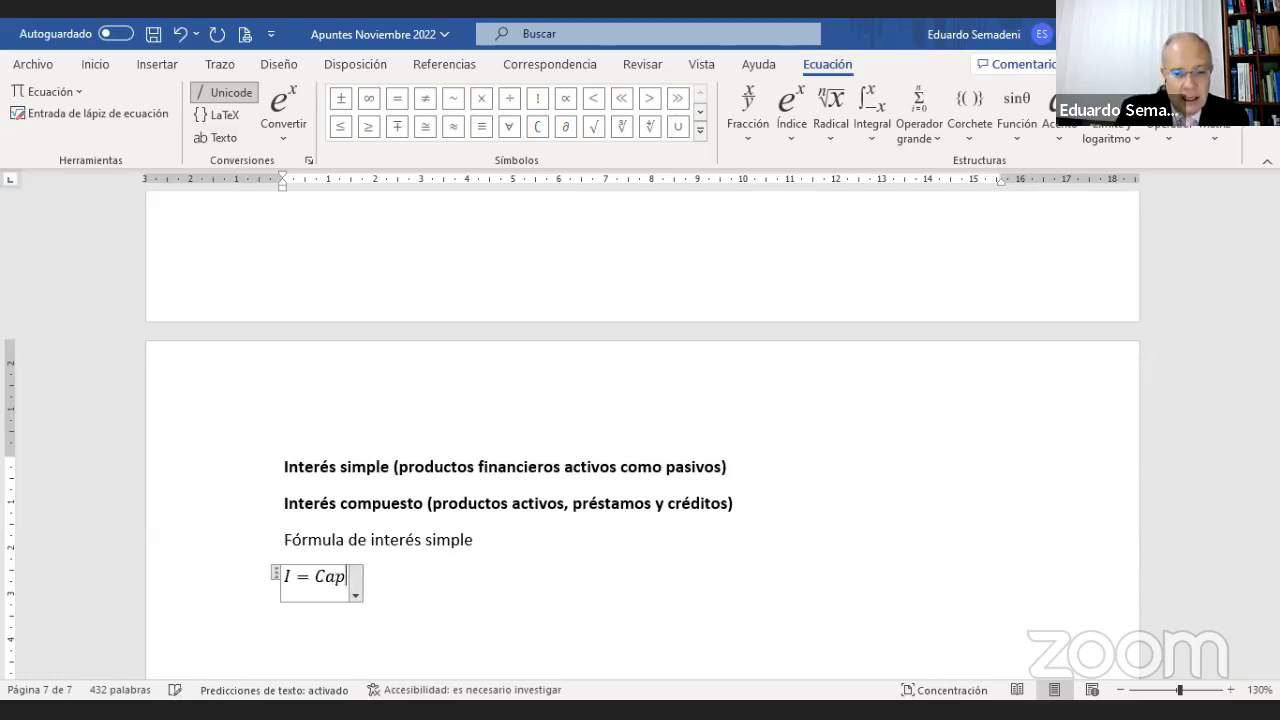
{"action": "type", "text": "ital "}
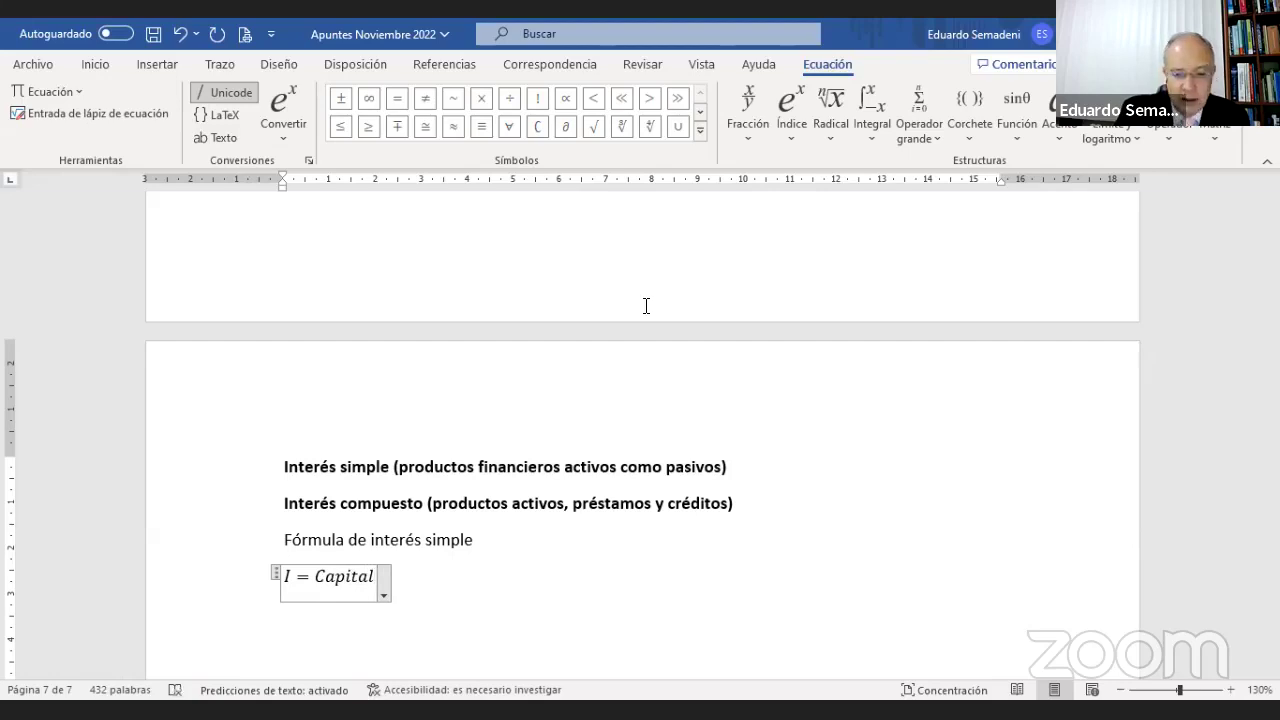
{"action": "type", "text": "*"}
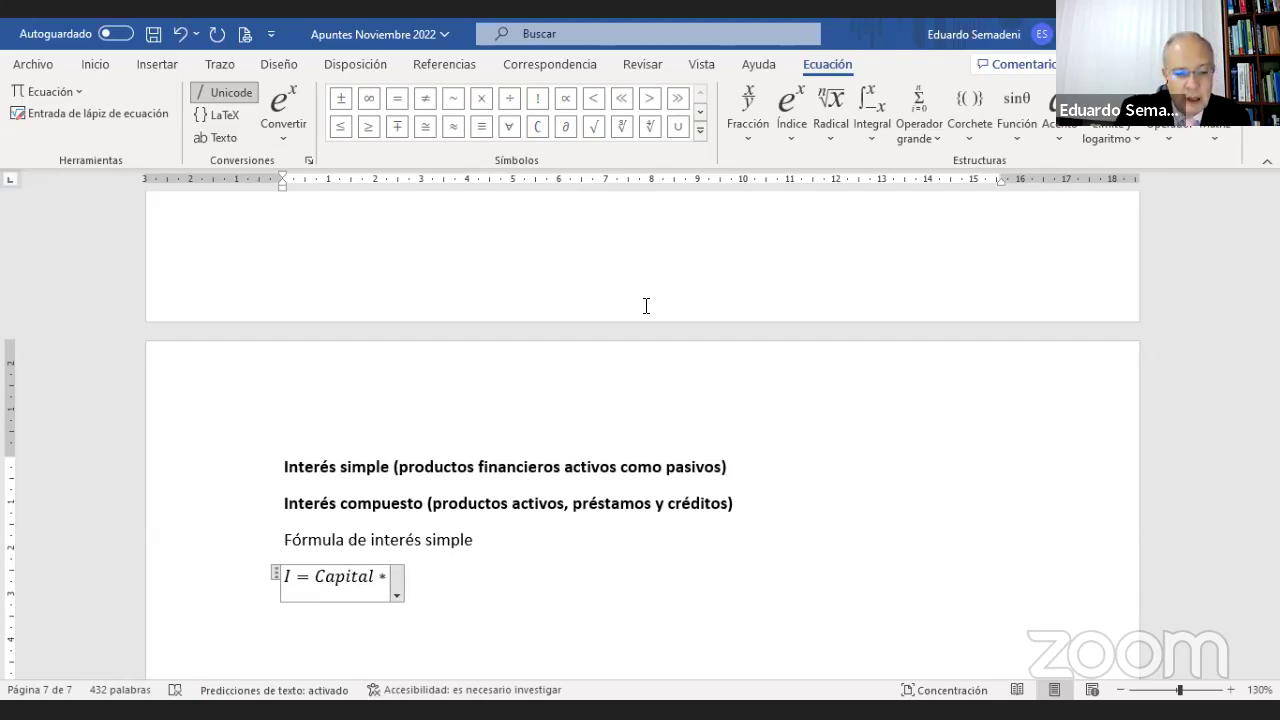
{"action": "type", "text": " Tasa de "}
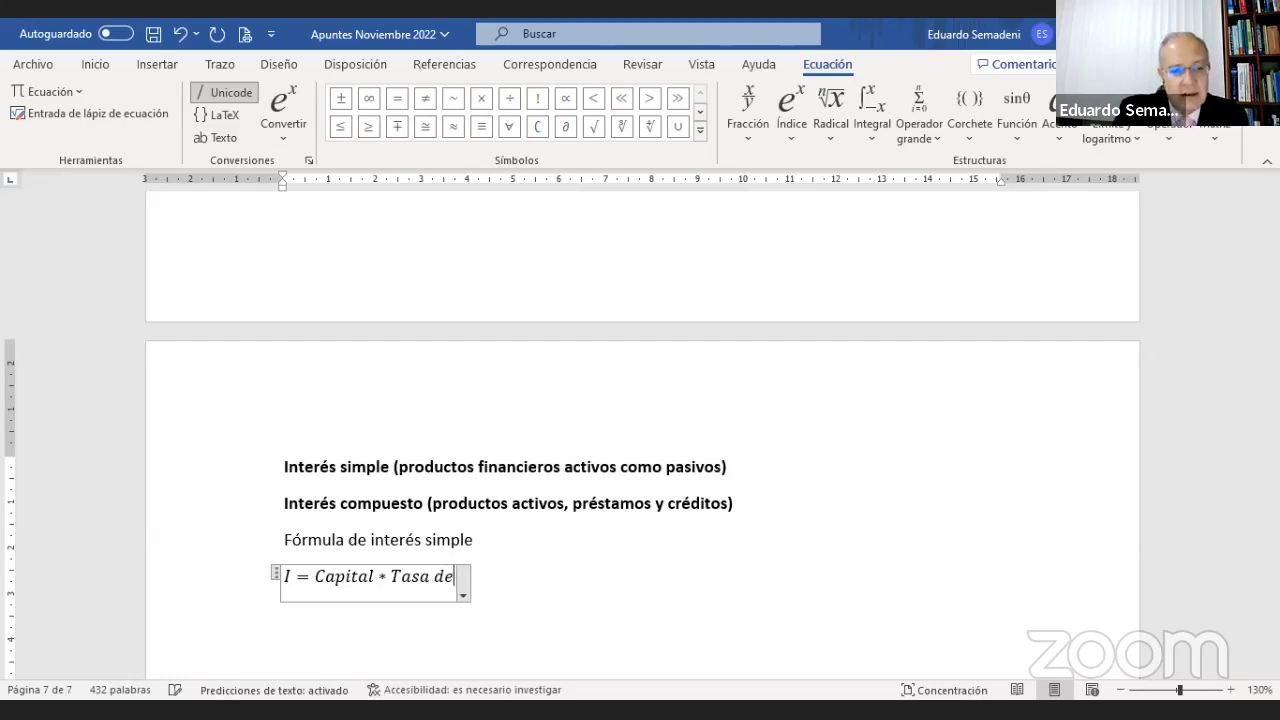
{"action": "type", "text": "interés"}
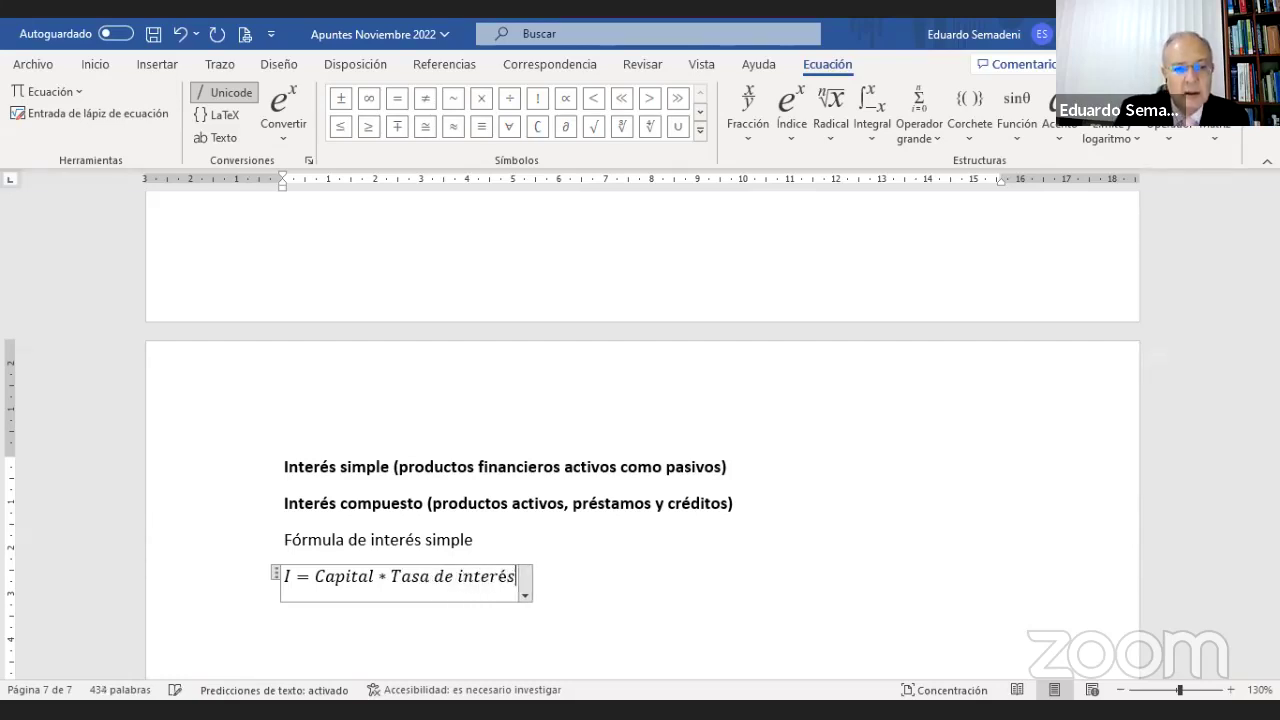
{"action": "type", "text": " *"}
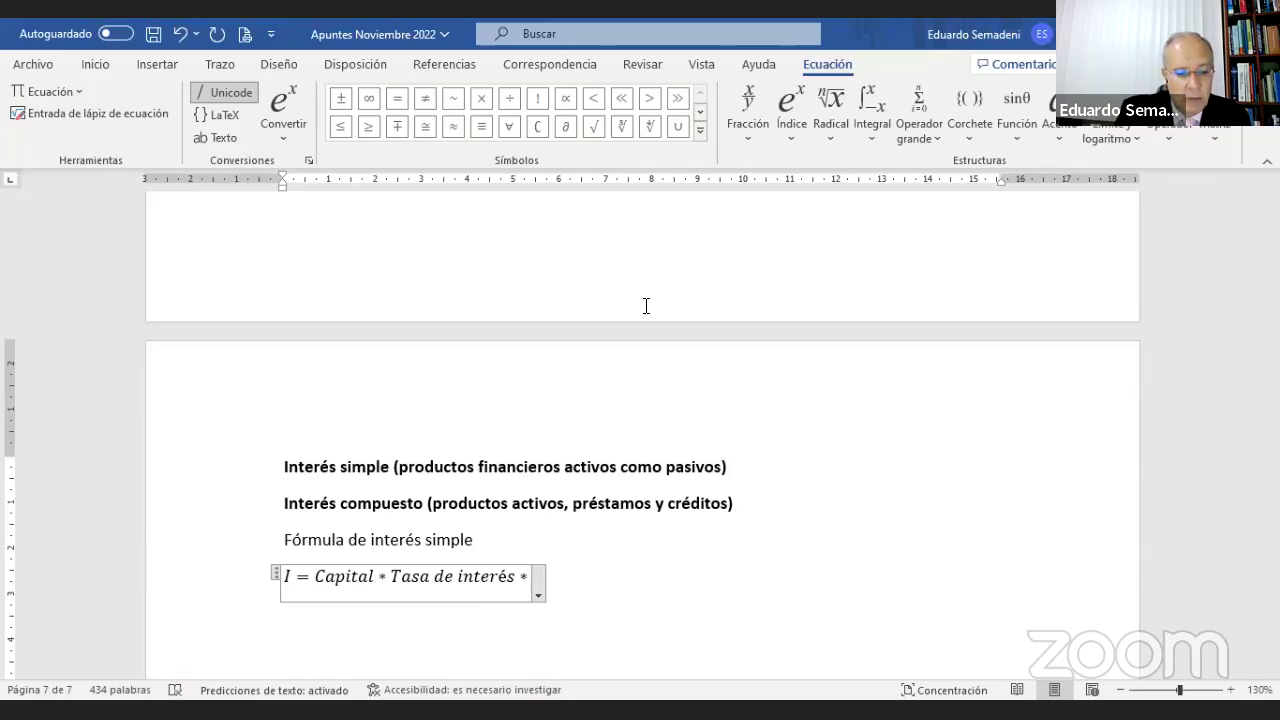
{"action": "type", "text": " TIempo"}
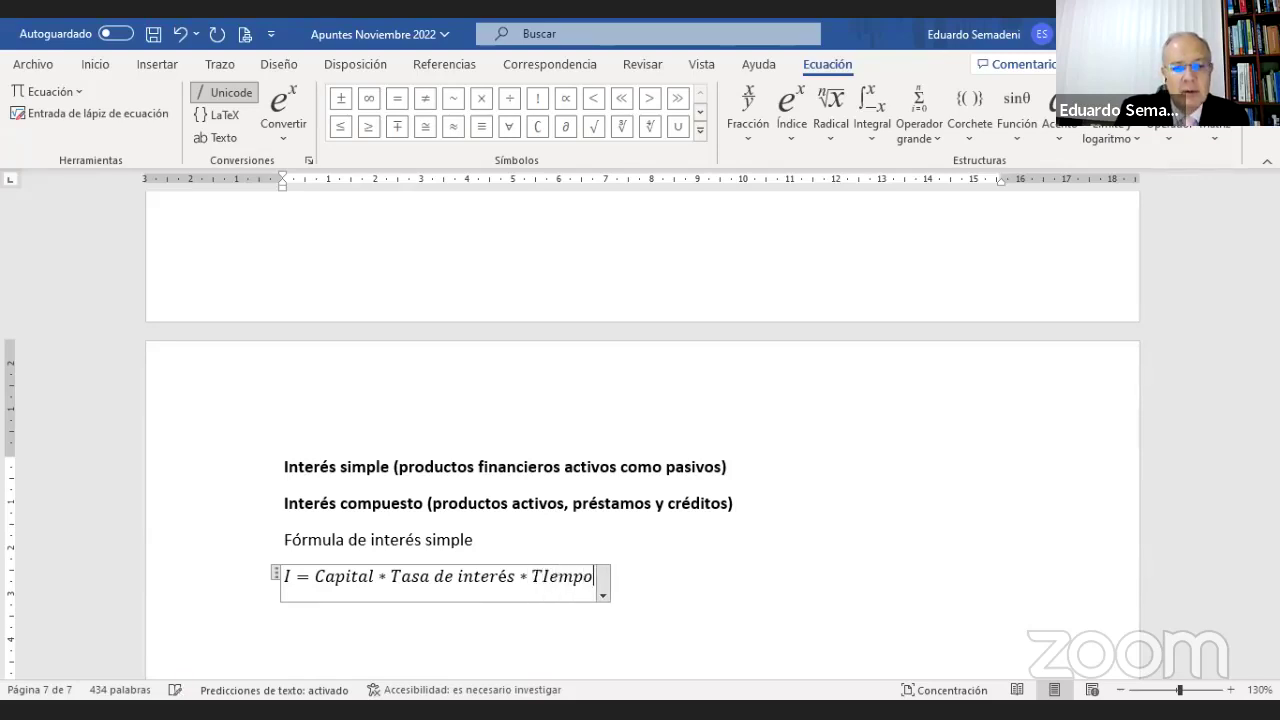
{"action": "key", "text": "BackSpace"}
{"action": "key", "text": "BackSpace"}
{"action": "key", "text": "BackSpace"}
{"action": "key", "text": "BackSpace"}
{"action": "key", "text": "BackSpace"}
{"action": "key", "text": "BackSpace"}
{"action": "type", "text": "iemp"}
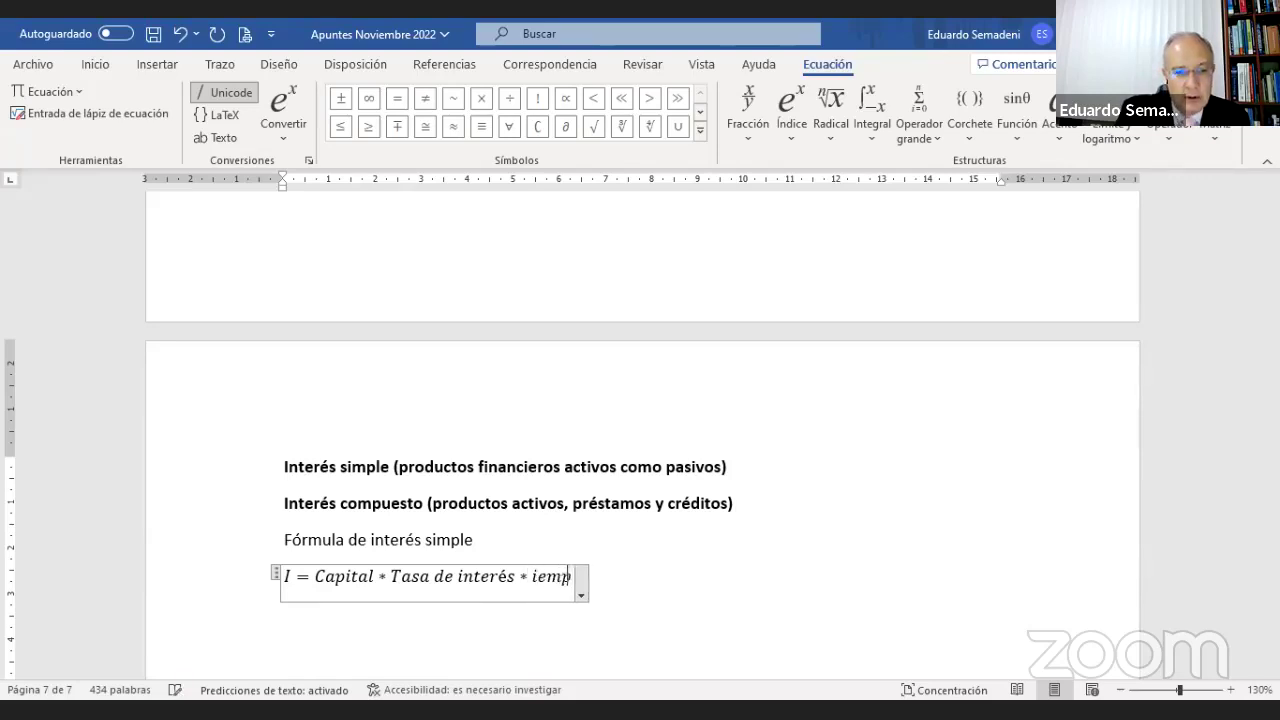
{"action": "type", "text": "o"}
{"action": "key", "text": "BackSpace"}
{"action": "key", "text": "BackSpace"}
{"action": "key", "text": "BackSpace"}
{"action": "key", "text": "BackSpace"}
{"action": "key", "text": "BackSpace"}
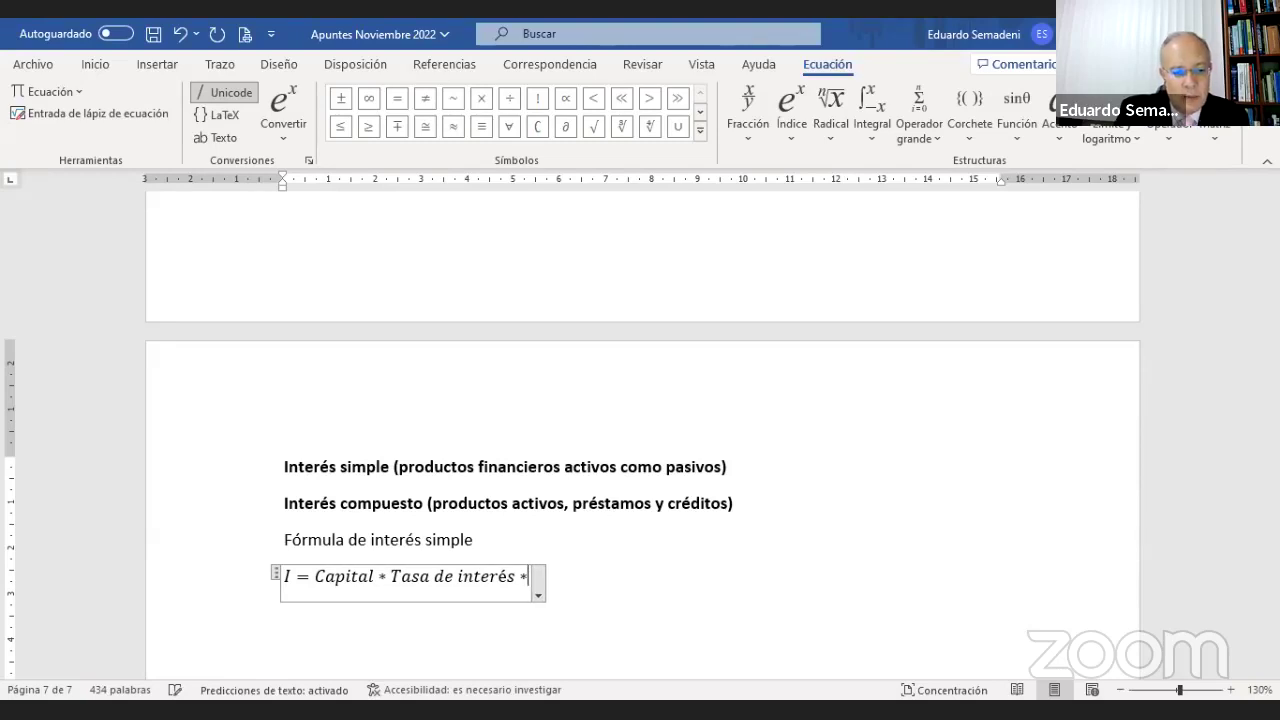
{"action": "type", "text": "tiempo"}
{"action": "key", "text": "BackSpace"}
{"action": "key", "text": "BackSpace"}
{"action": "key", "text": "BackSpace"}
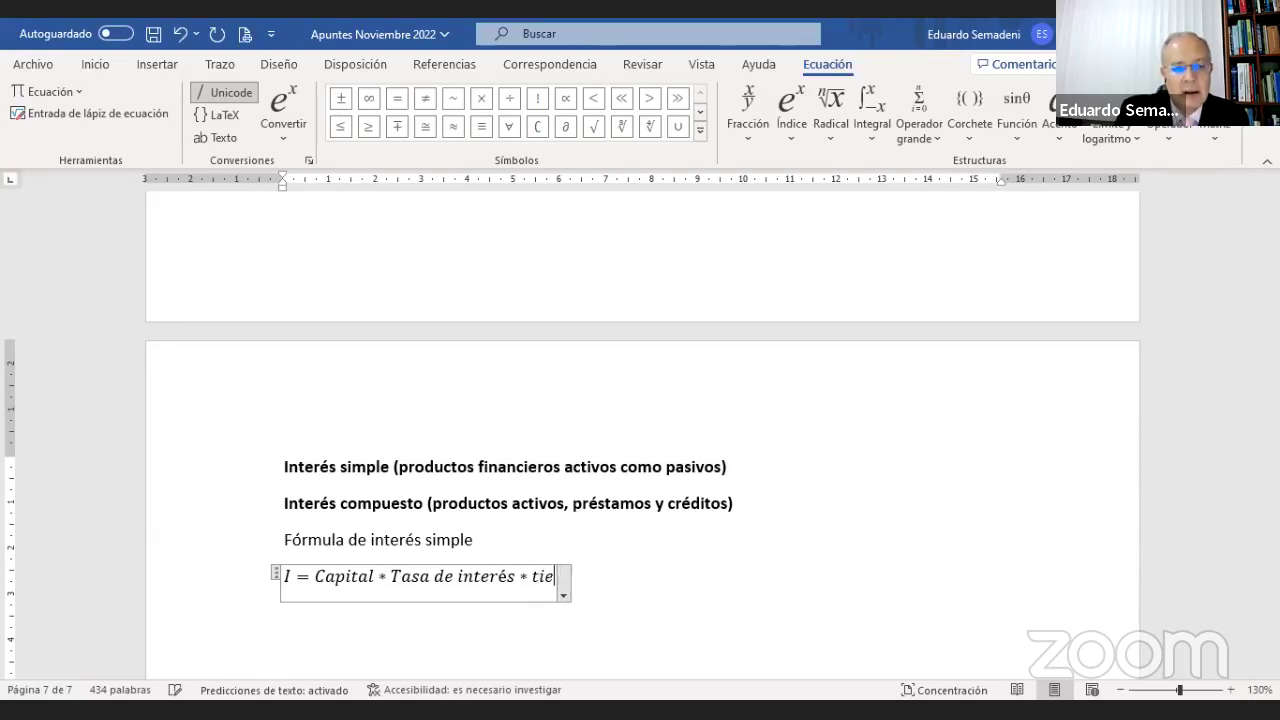
{"action": "key", "text": "BackSpace"}
{"action": "key", "text": "BackSpace"}
{"action": "key", "text": "BackSpace"}
{"action": "type", "text": "Ti"}
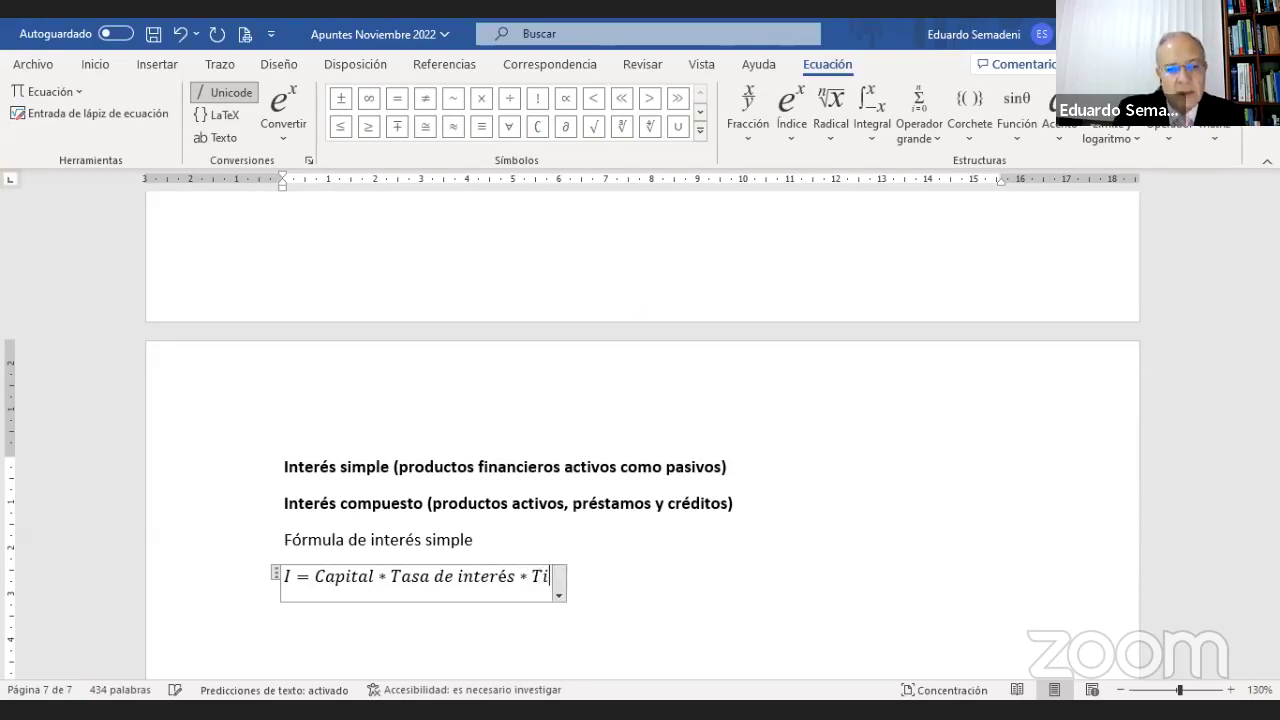
{"action": "type", "text": "empo "}
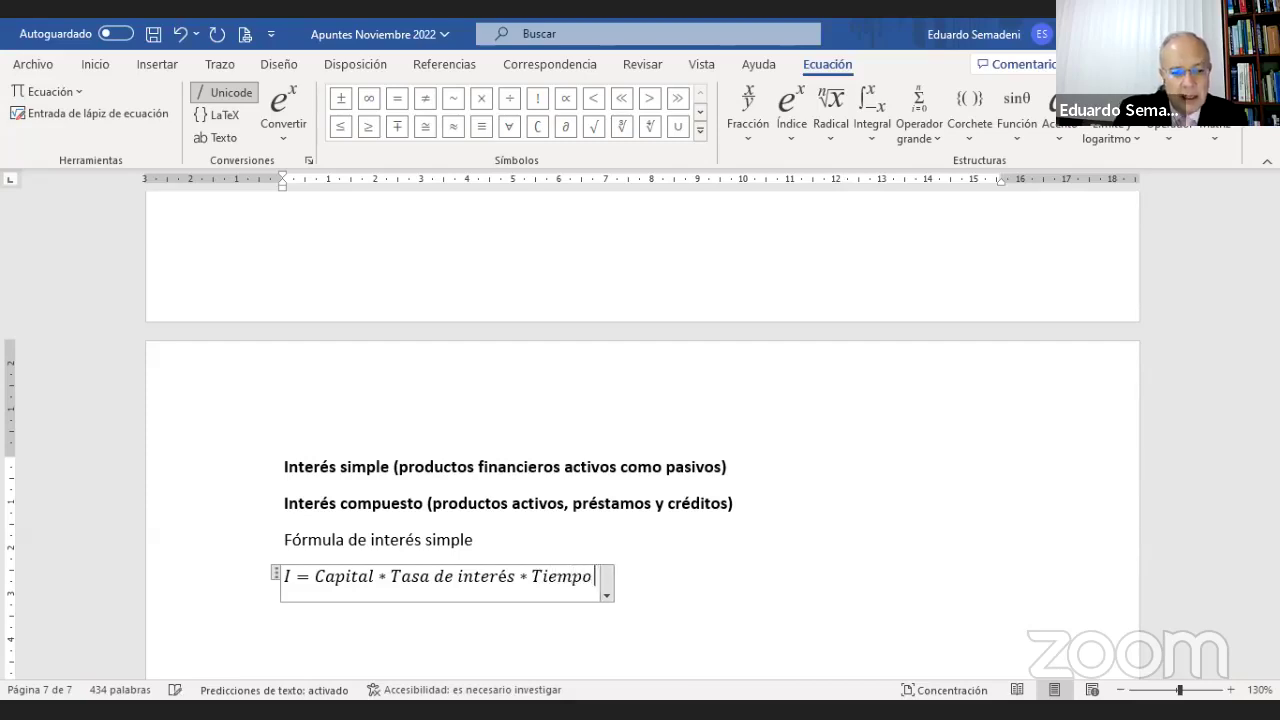
{"action": "type", "text": "(años)"}
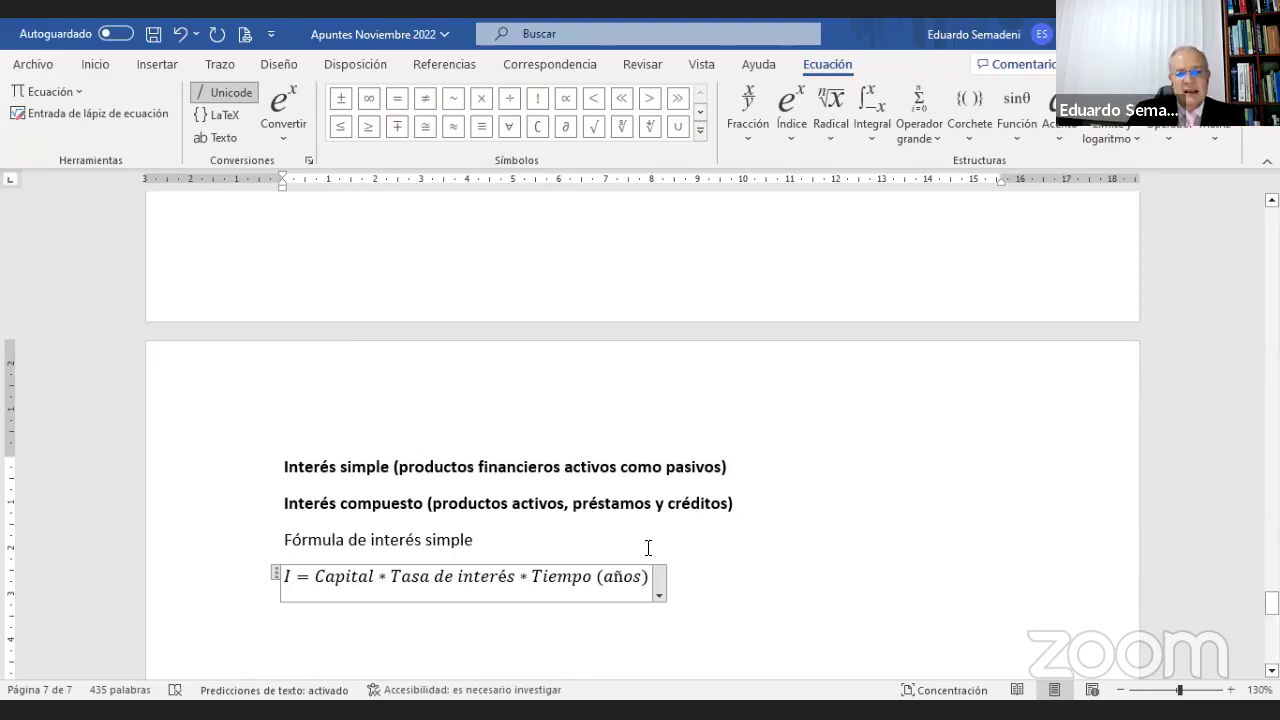
{"action": "left_click", "coordinate": [409, 612]}
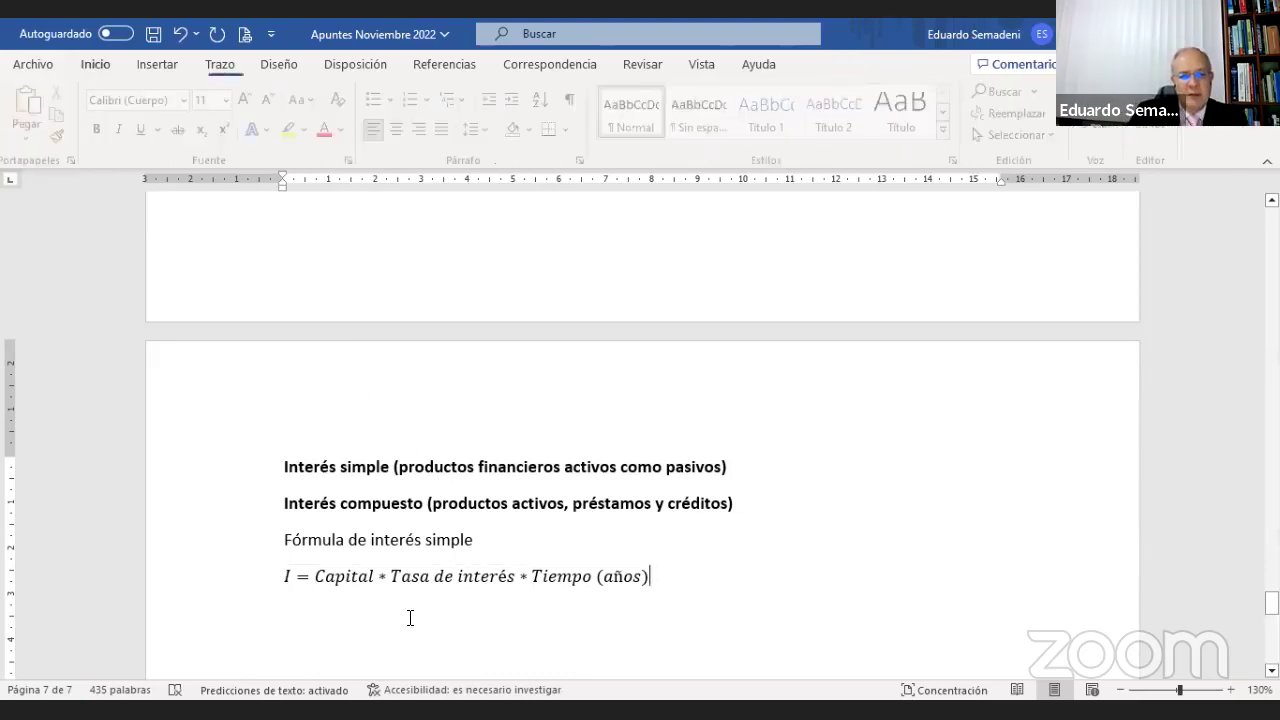
Duplicate the simple-interest equation onto the line below.
{"action": "left_click", "coordinate": [246, 588]}
{"action": "key", "text": "ctrl+c"}
{"action": "left_click", "coordinate": [312, 622]}
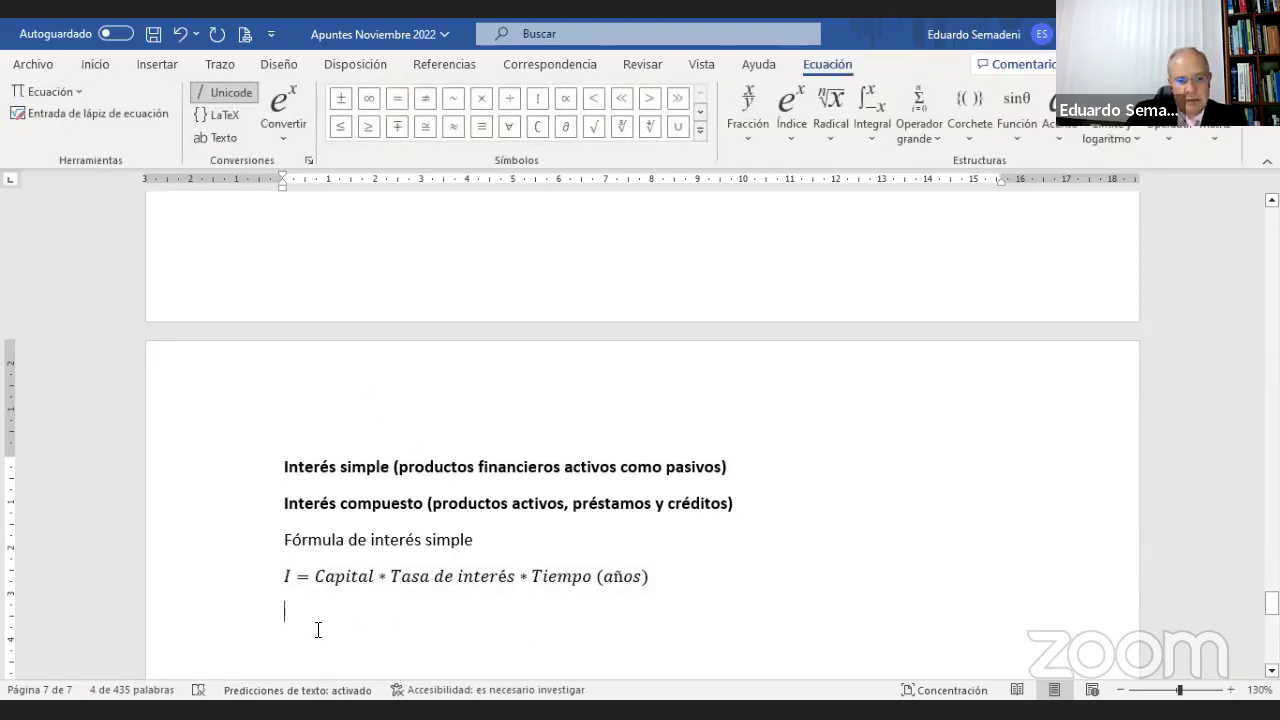
{"action": "key", "text": "ctrl+v"}
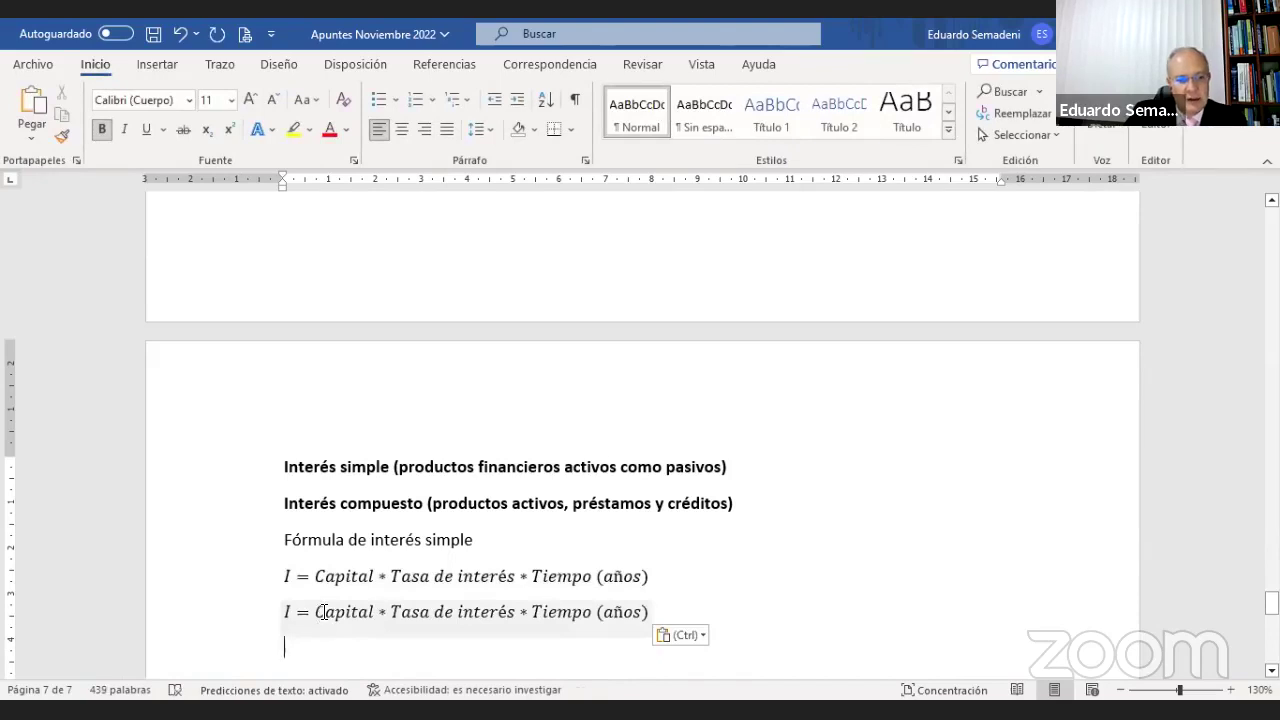
Shorten the copied equation to 'I = C * r * t' by replacing the words with symbols.
{"action": "left_click", "coordinate": [325, 612]}
{"action": "key", "text": "Delete"}
{"action": "key", "text": "Delete"}
{"action": "key", "text": "Delete"}
{"action": "key", "text": "Delete"}
{"action": "key", "text": "Delete"}
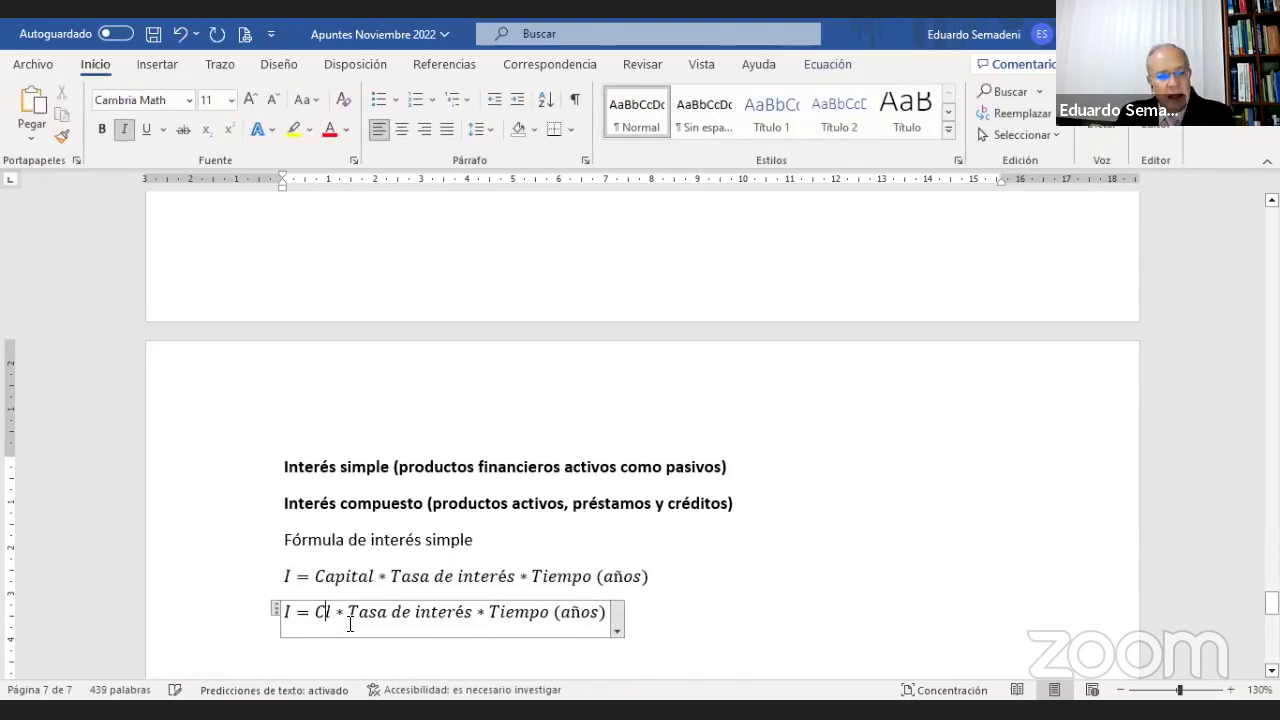
{"action": "left_click", "coordinate": [346, 610]}
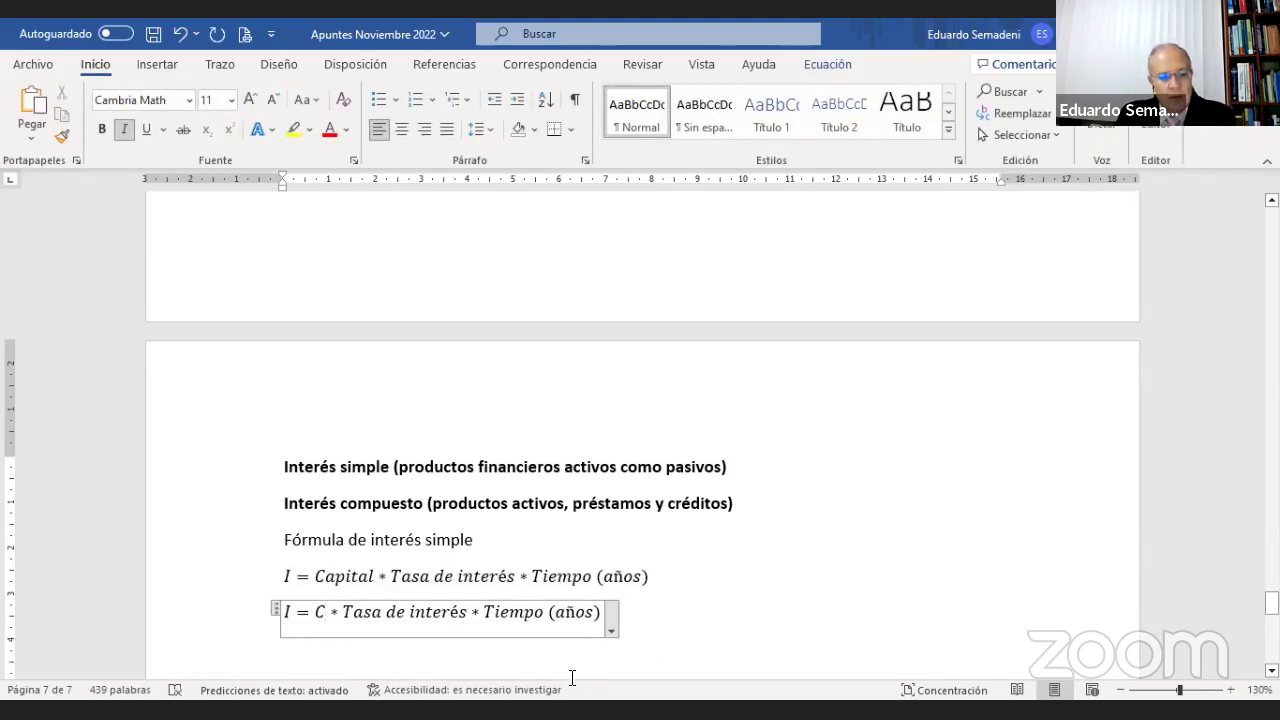
{"action": "type", "text": "r"}
{"action": "key", "text": "Delete"}
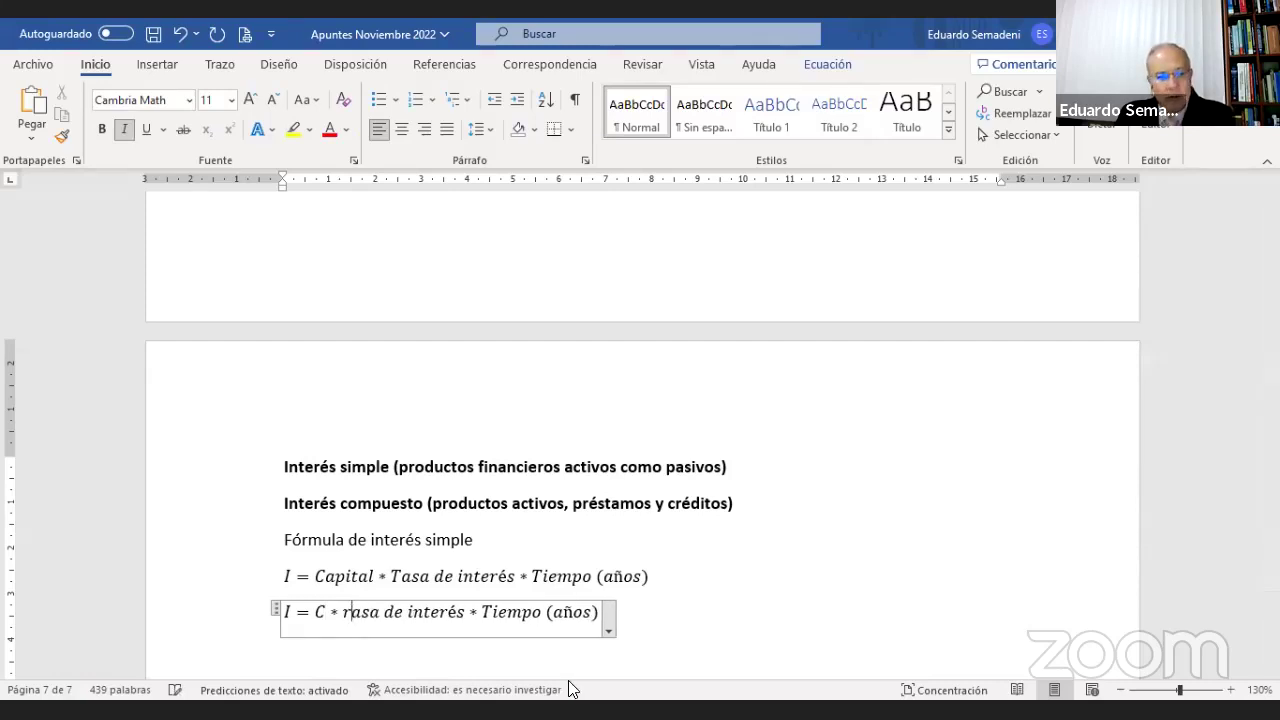
{"action": "key", "text": "Delete"}
{"action": "key", "text": "Delete"}
{"action": "key", "text": "Delete"}
{"action": "key", "text": "Delete"}
{"action": "key", "text": "Delete"}
{"action": "key", "text": "Delete"}
{"action": "key", "text": "Delete"}
{"action": "key", "text": "Delete"}
{"action": "key", "text": "Delete"}
{"action": "key", "text": "Delete"}
{"action": "key", "text": "Delete"}
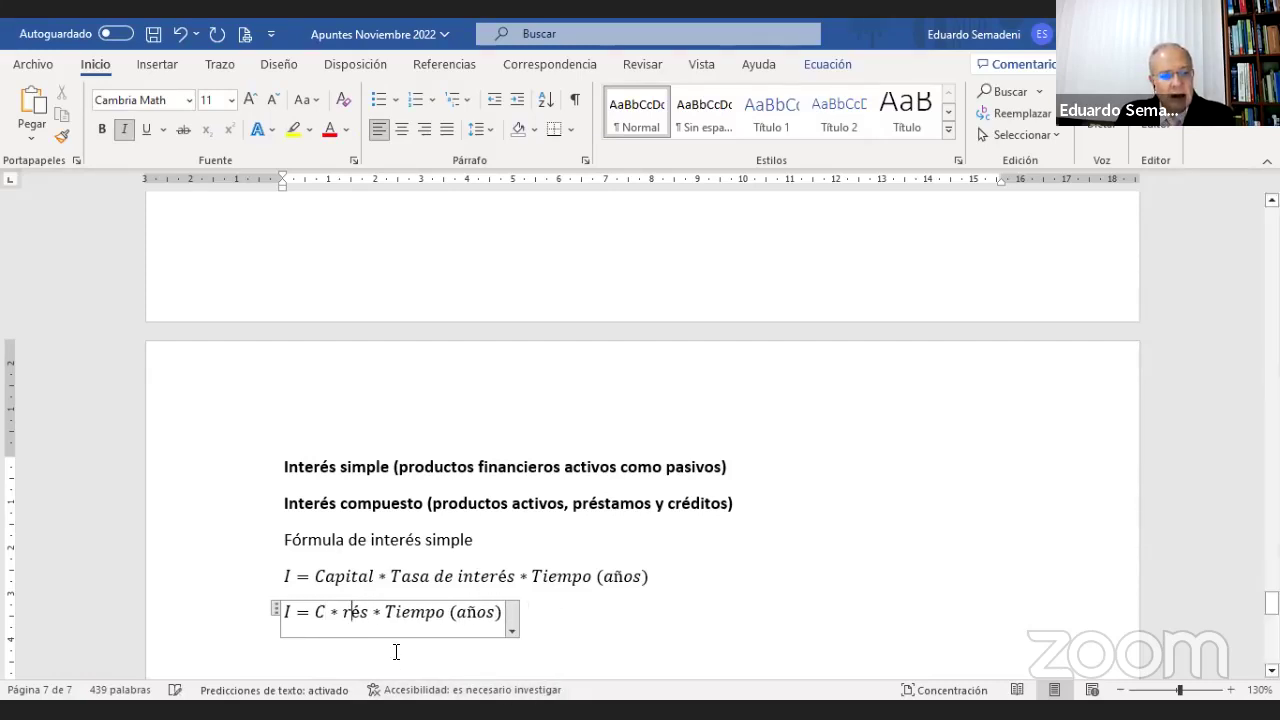
{"action": "key", "text": "Delete"}
{"action": "key", "text": "Delete"}
{"action": "key", "text": "Right"}
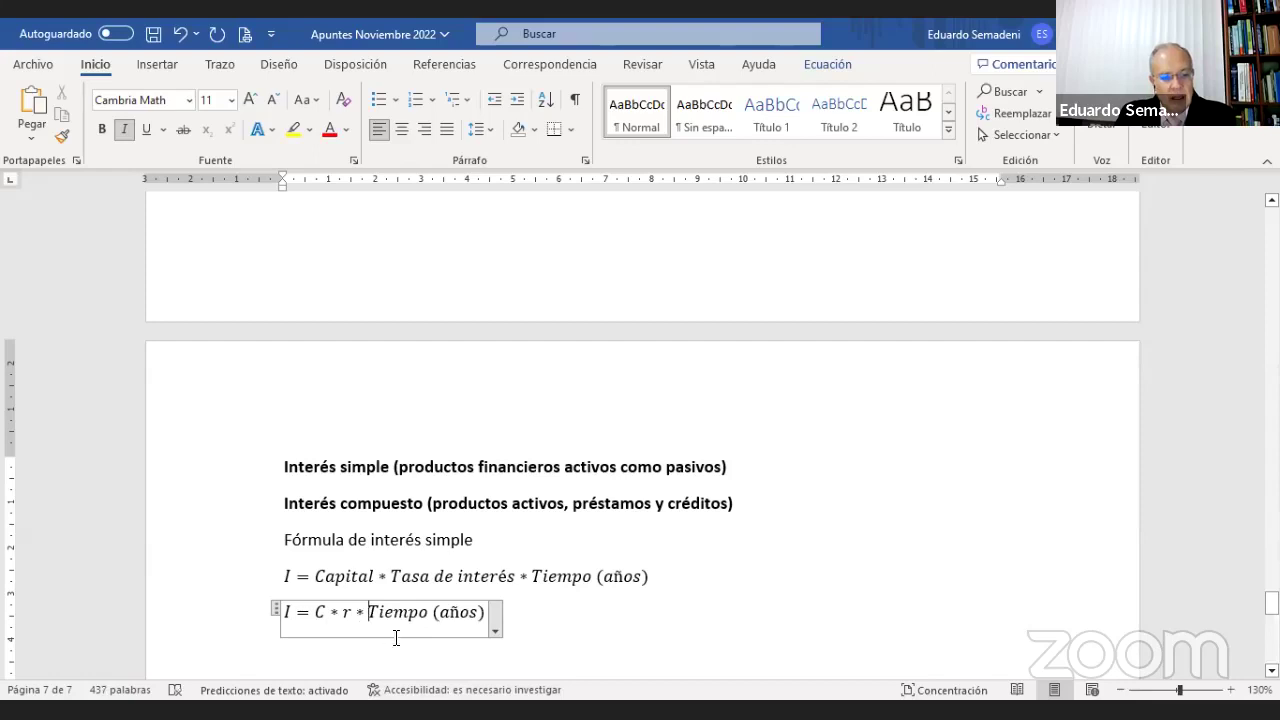
{"action": "type", "text": "t"}
{"action": "key", "text": "Delete"}
{"action": "key", "text": "Delete"}
{"action": "key", "text": "Delete"}
{"action": "key", "text": "Delete"}
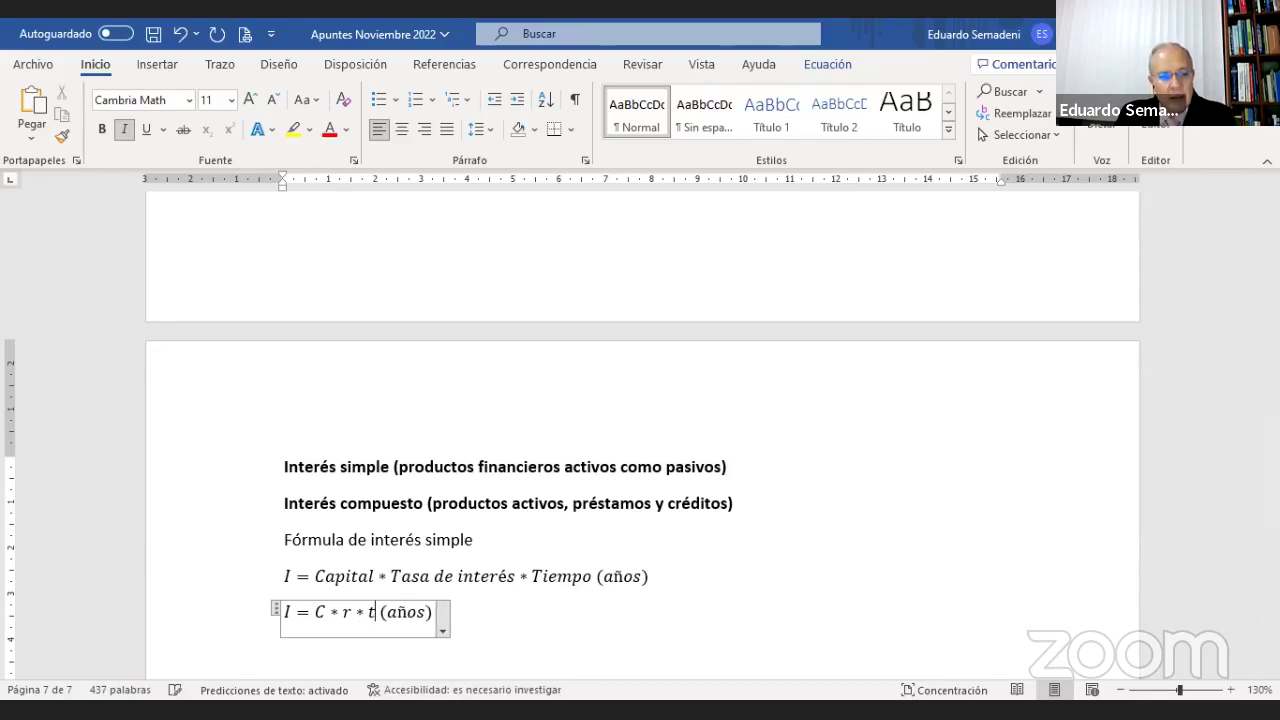
{"action": "key", "text": "Delete"}
{"action": "key", "text": "Delete"}
{"action": "key", "text": "Delete"}
{"action": "key", "text": "Delete"}
{"action": "key", "text": "Delete"}
{"action": "key", "text": "Delete"}
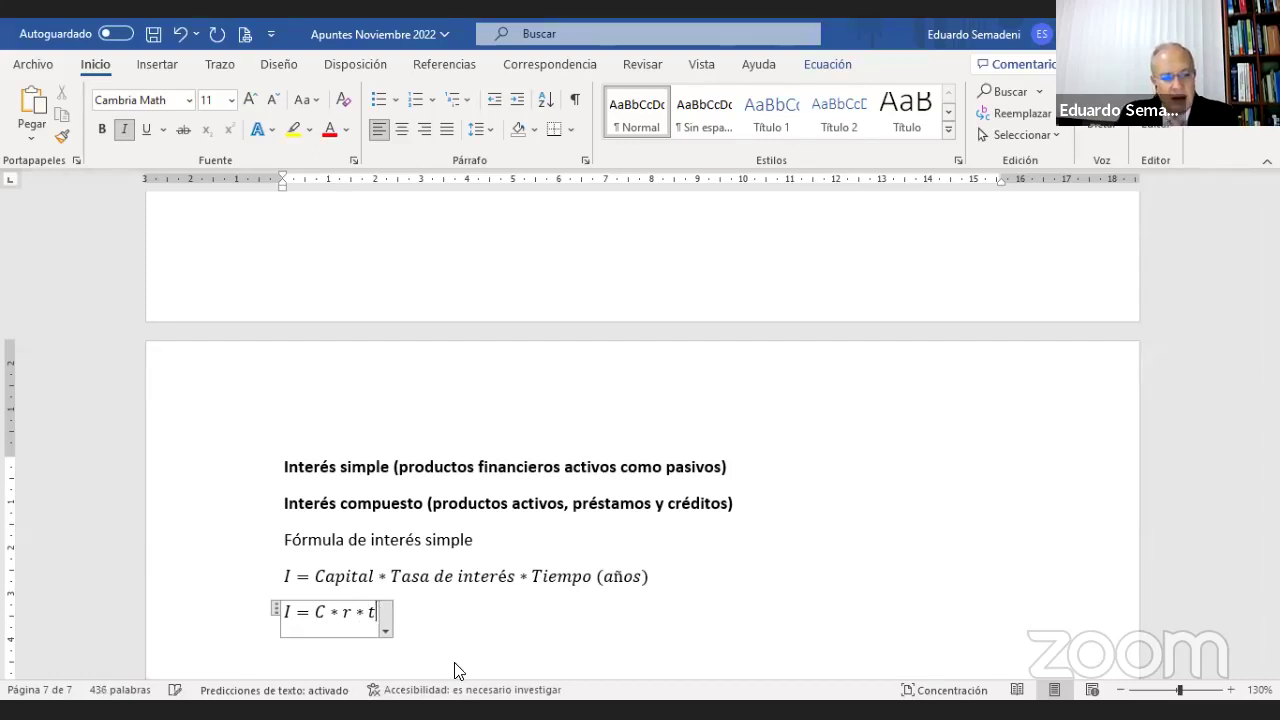
{"action": "left_click", "coordinate": [456, 662]}
{"action": "scroll", "coordinate": [456, 662], "scroll_direction": "down", "scroll_amount": 2}
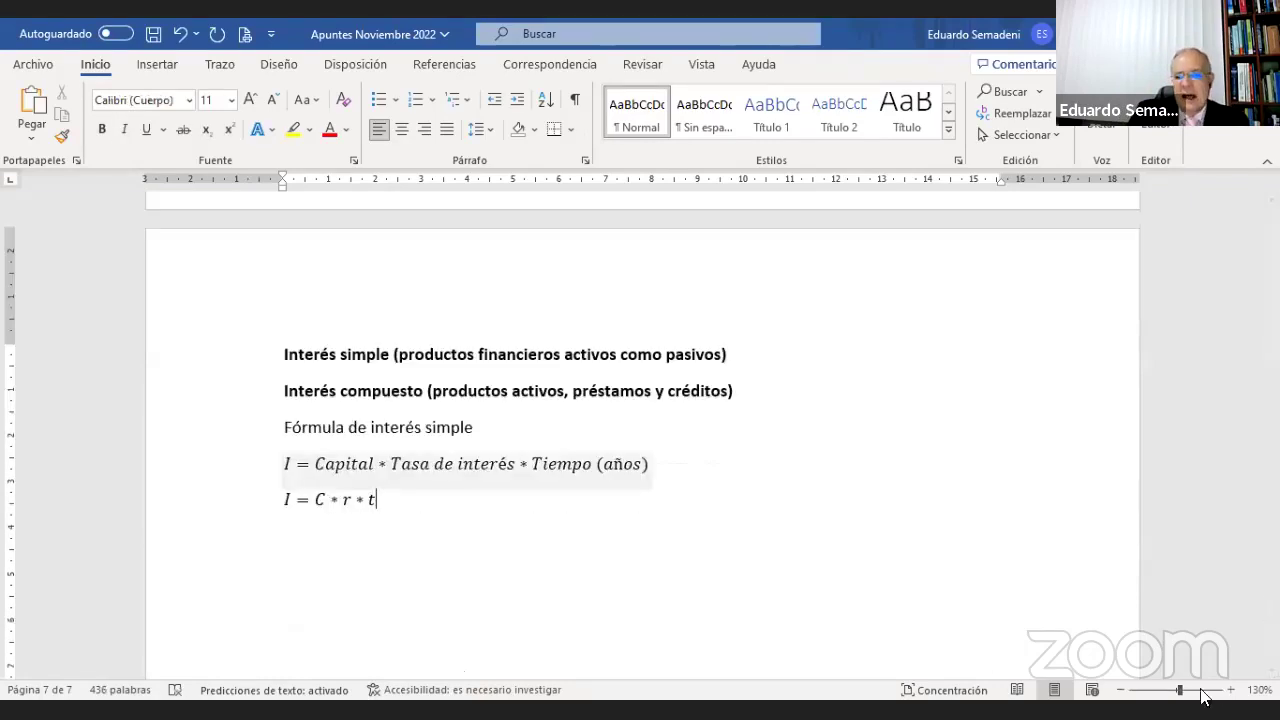
{"action": "scroll", "coordinate": [522, 631], "scroll_direction": "up", "scroll_amount": 1, "text": "ctrl"}
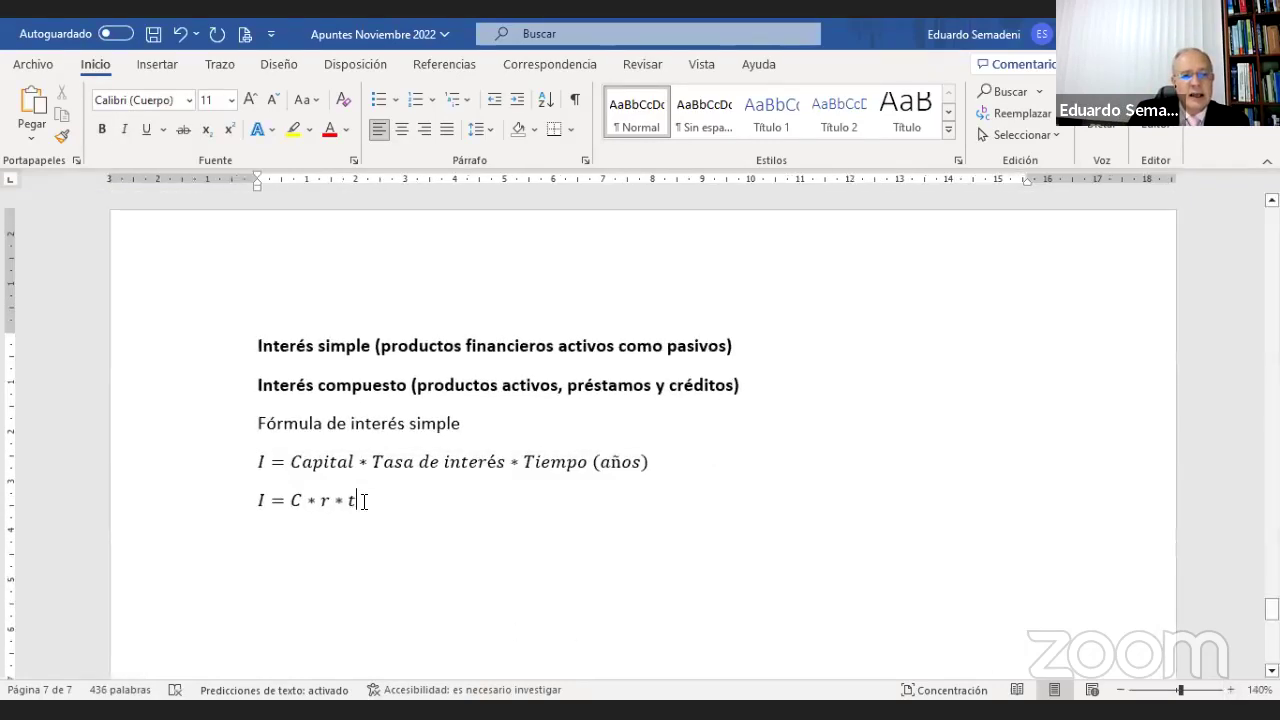
{"action": "left_click", "coordinate": [259, 500]}
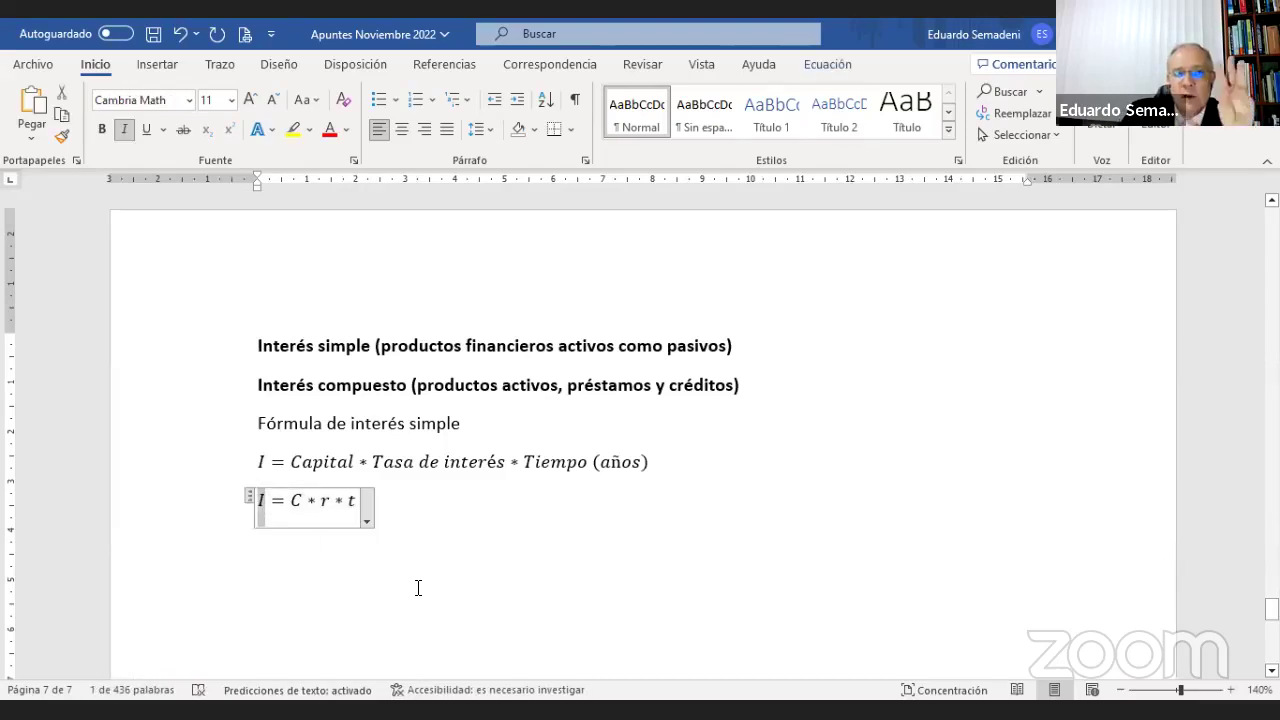
{"action": "double_click", "coordinate": [292, 500]}
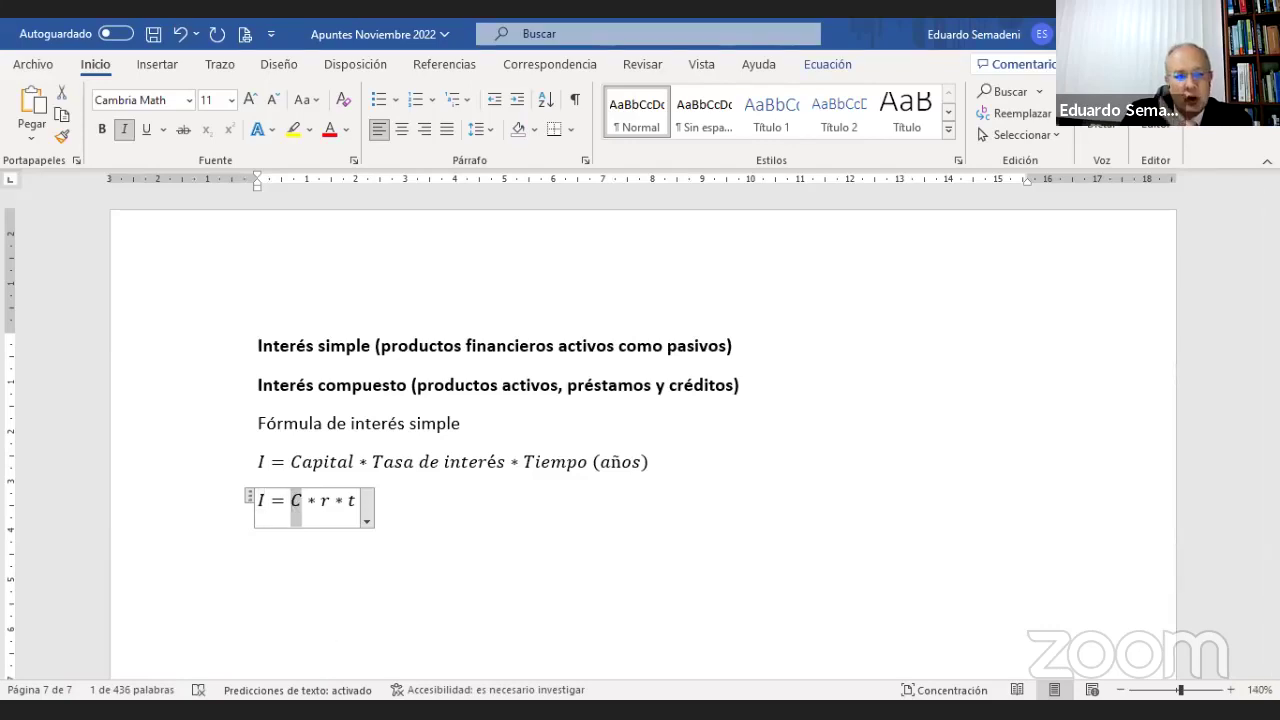
{"action": "double_click", "coordinate": [350, 500]}
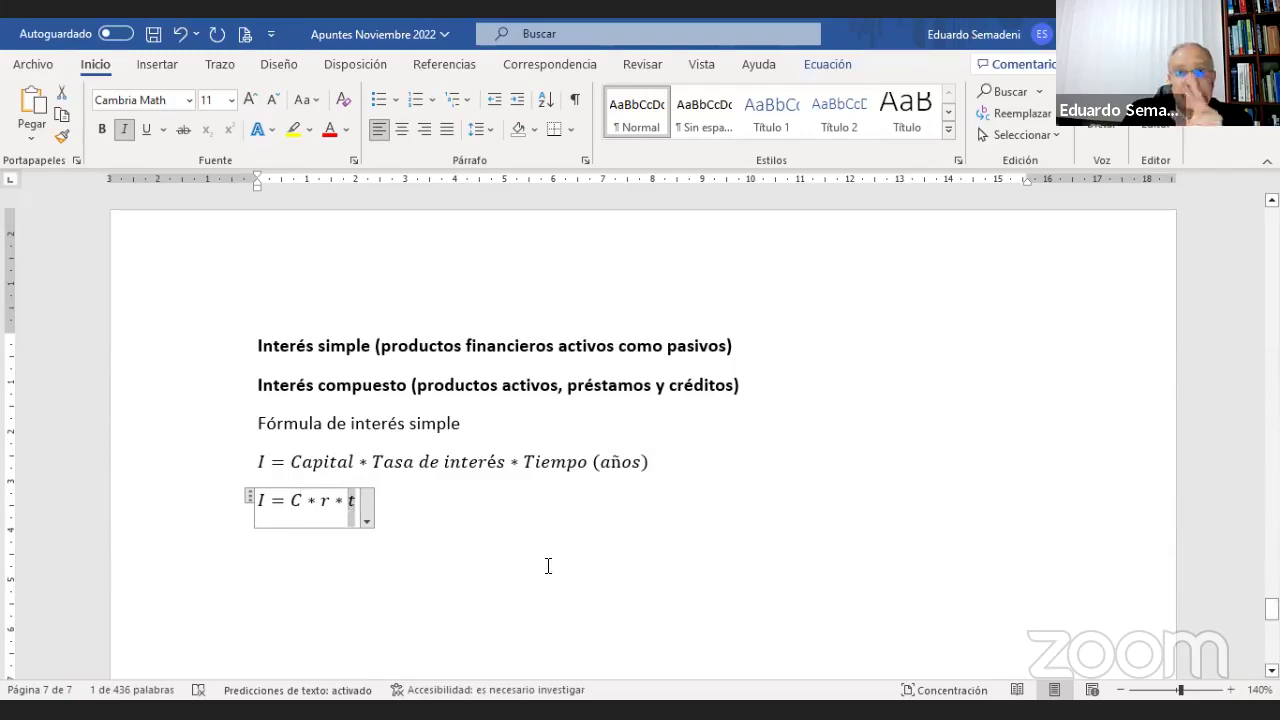
{"action": "double_click", "coordinate": [322, 502]}
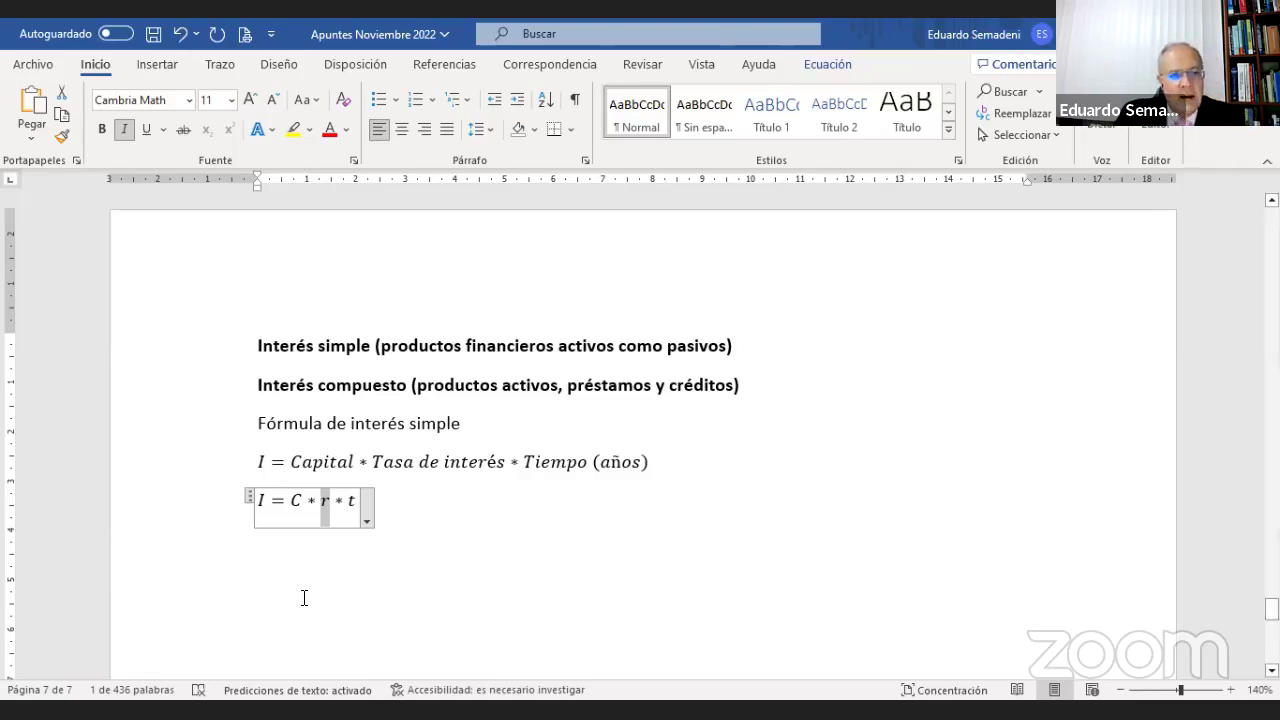
Insert a new equation below the formulas reading S = C * (1 + [r * t]) =.
{"action": "left_click", "coordinate": [256, 544]}
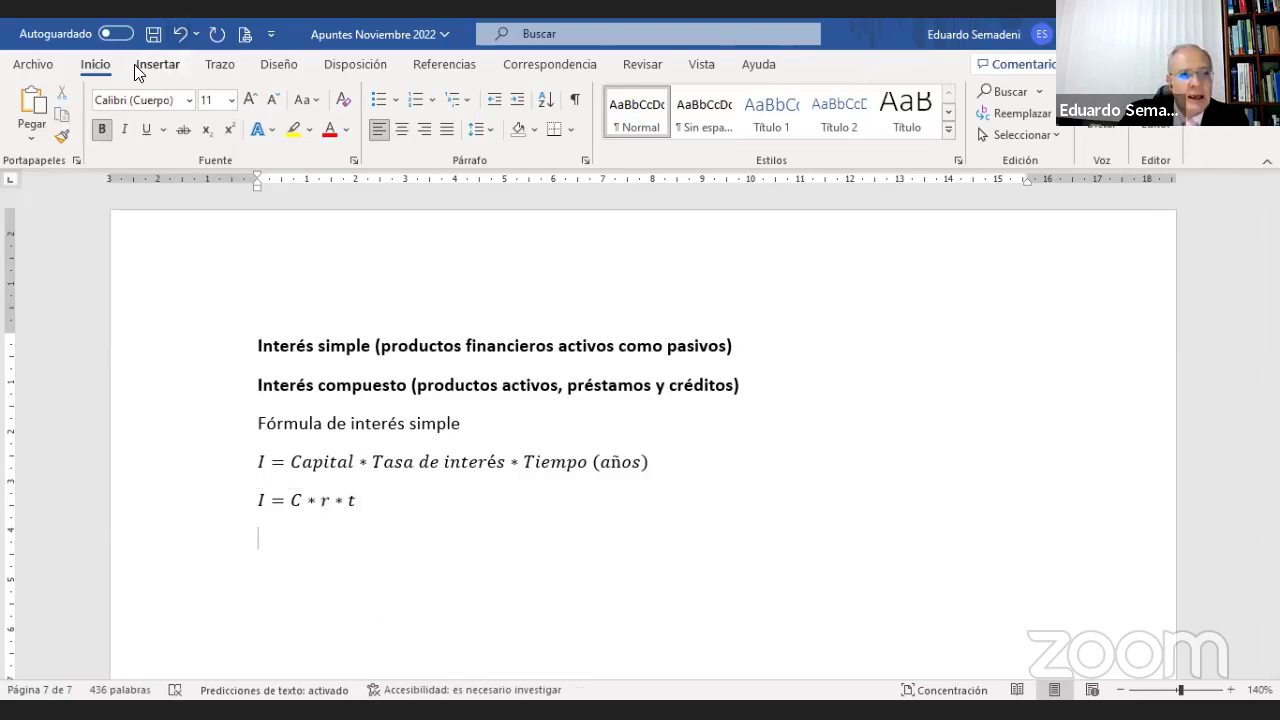
{"action": "left_click", "coordinate": [160, 64]}
{"action": "left_click", "coordinate": [1160, 115]}
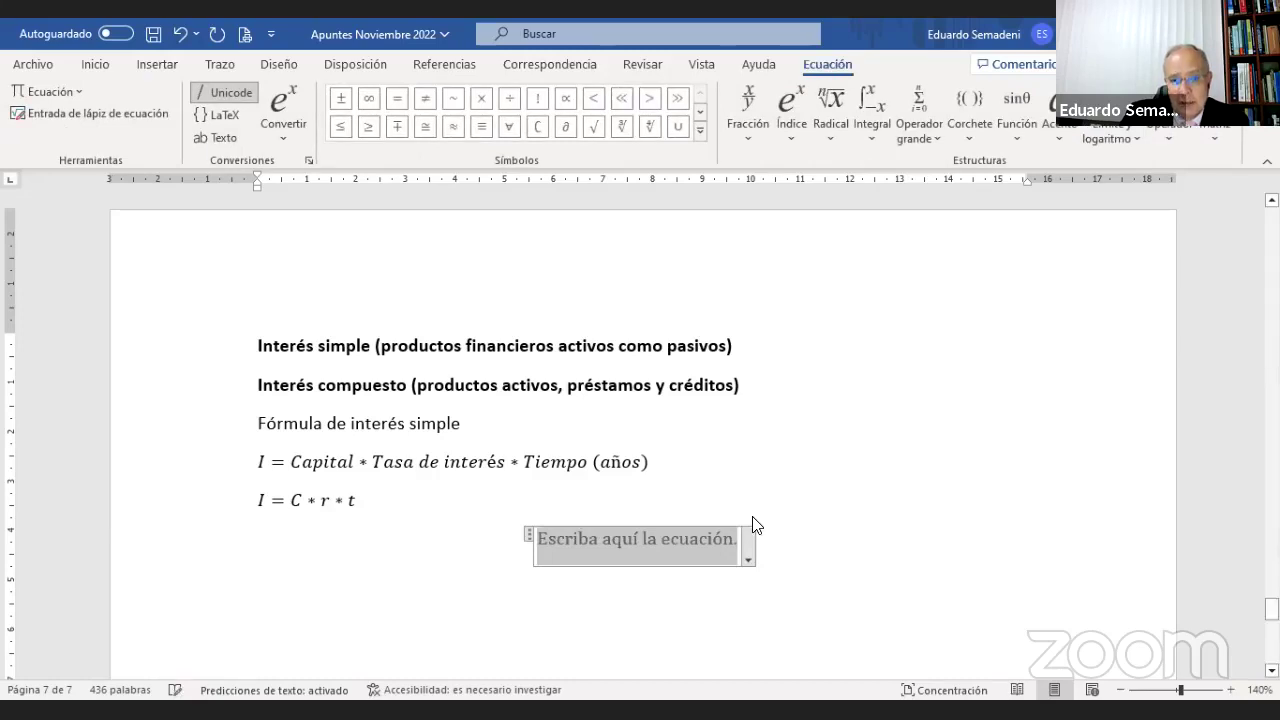
{"action": "type", "text": "S "}
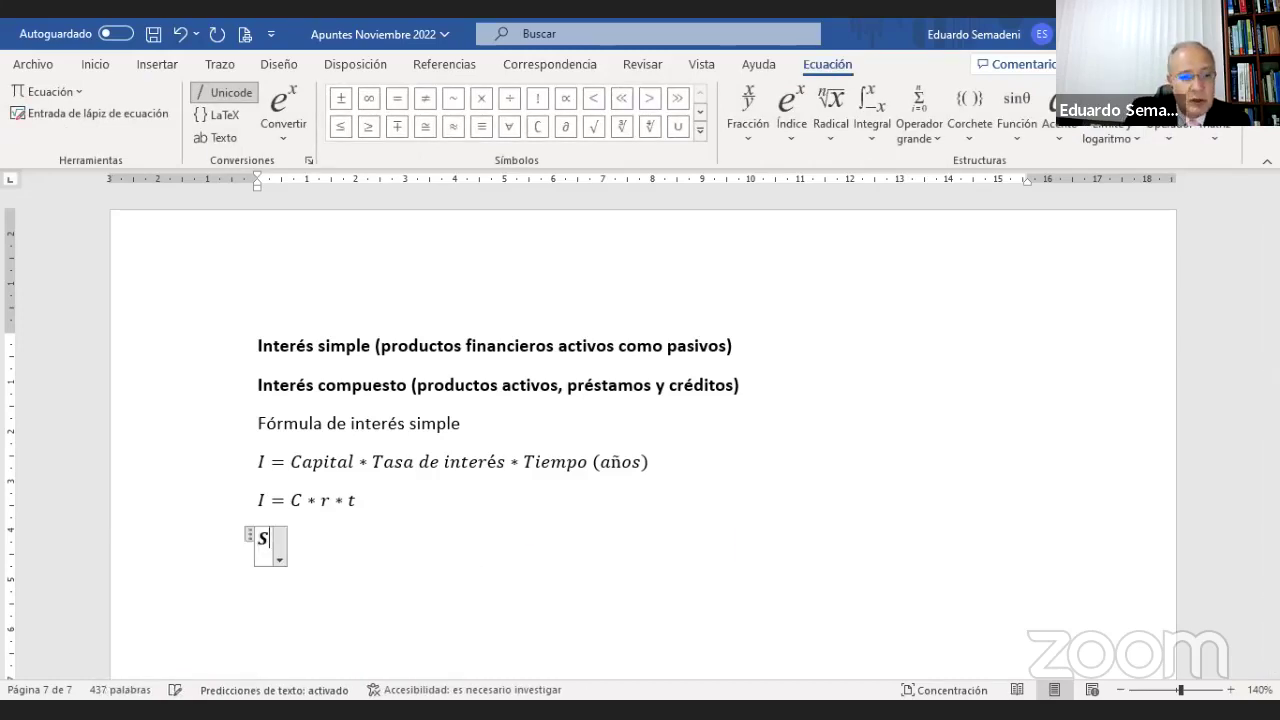
{"action": "type", "text": "= "}
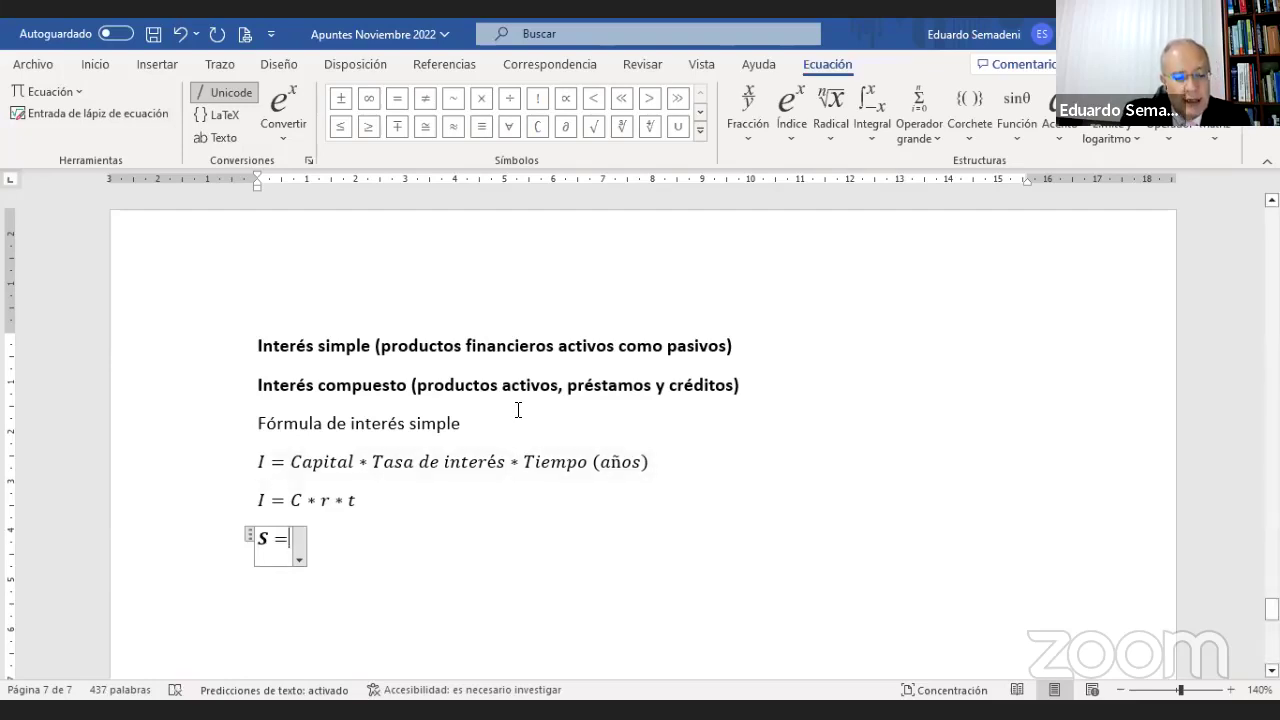
{"action": "type", "text": "C *"}
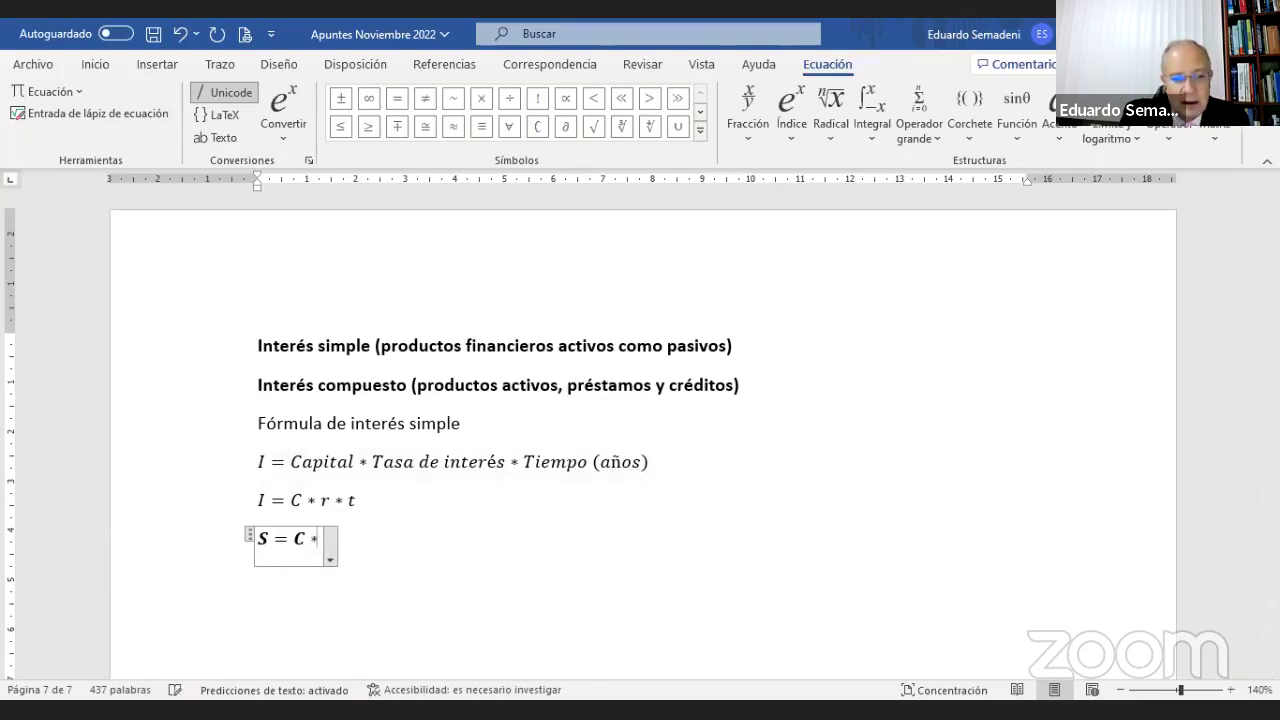
{"action": "left_click", "coordinate": [969, 112]}
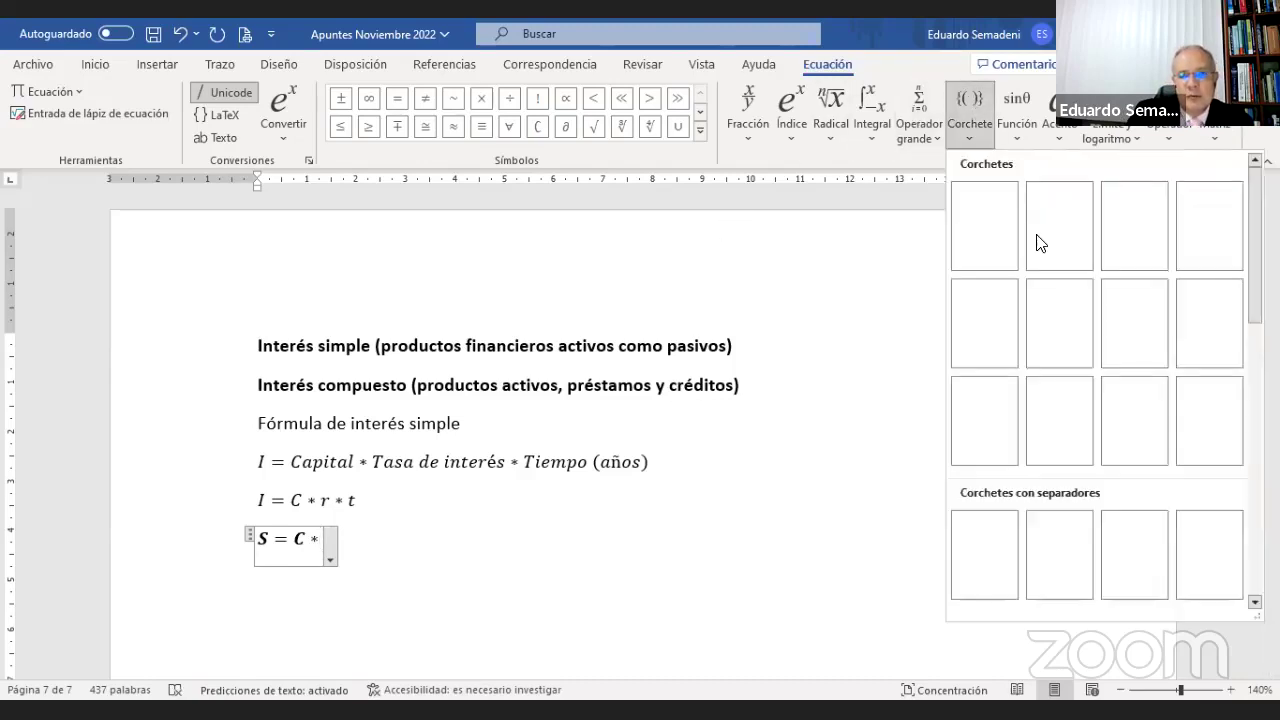
{"action": "left_click", "coordinate": [986, 227]}
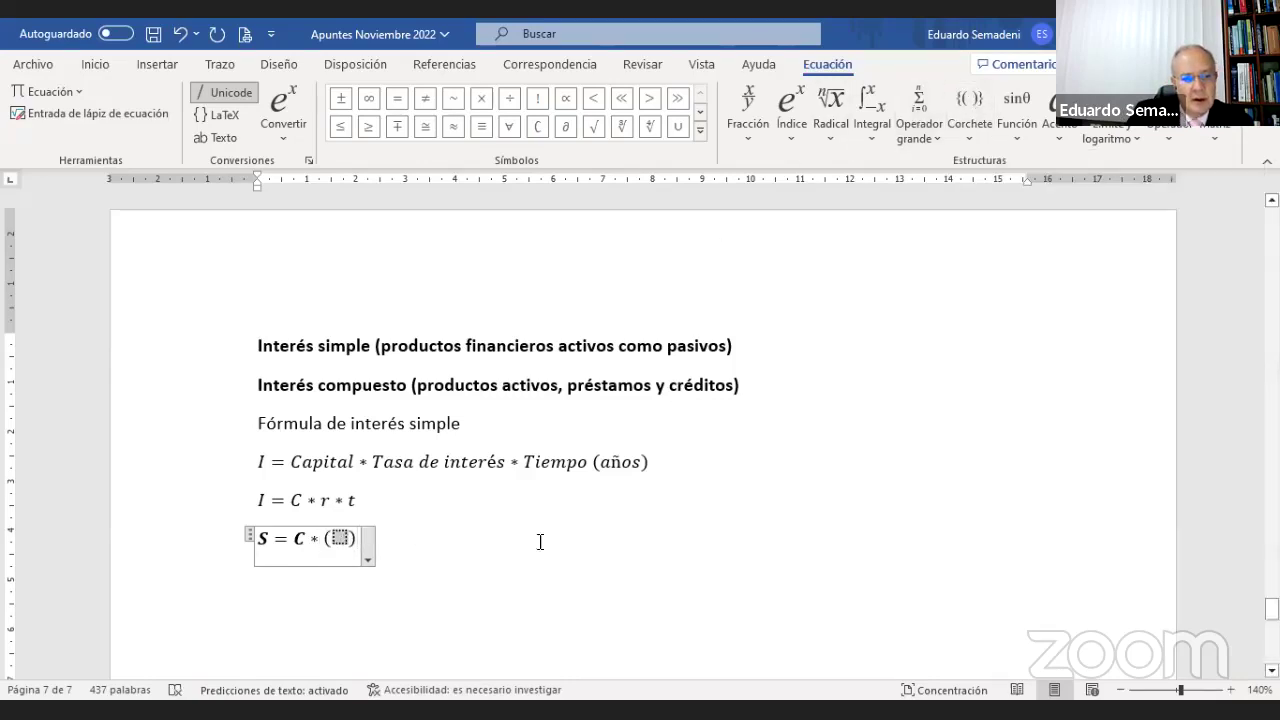
{"action": "type", "text": "1 + "}
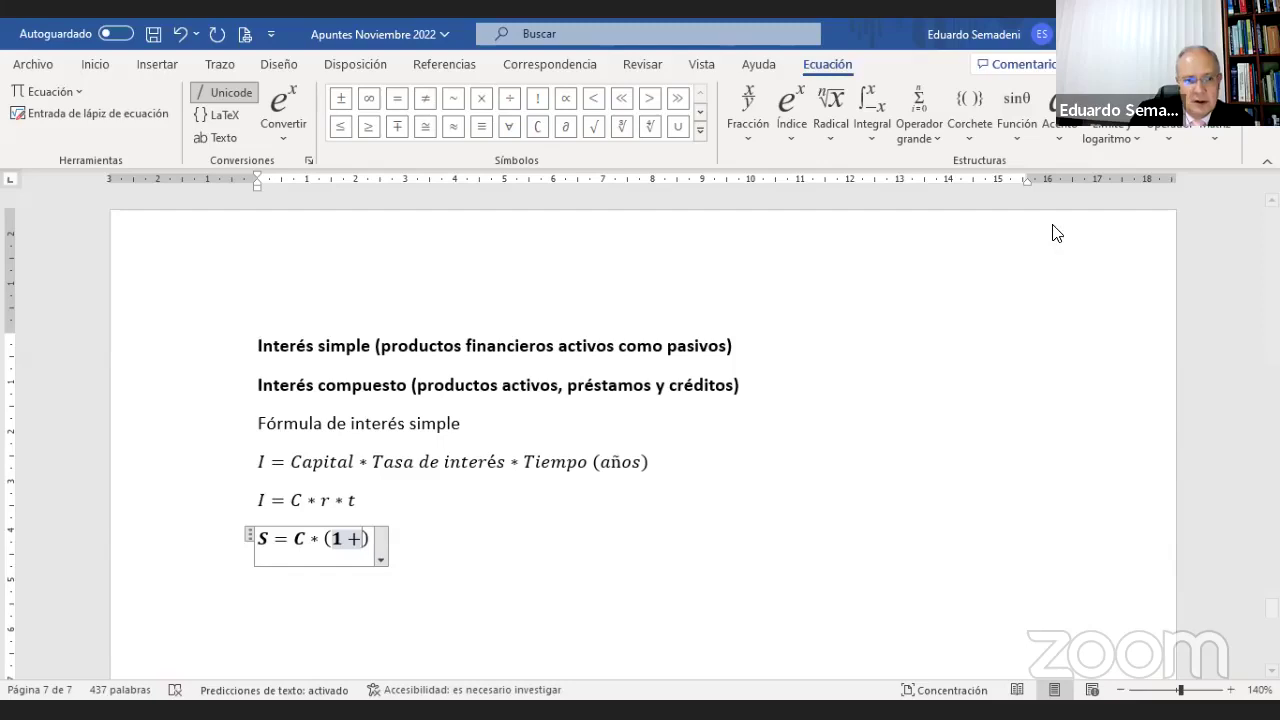
{"action": "type", "text": "["}
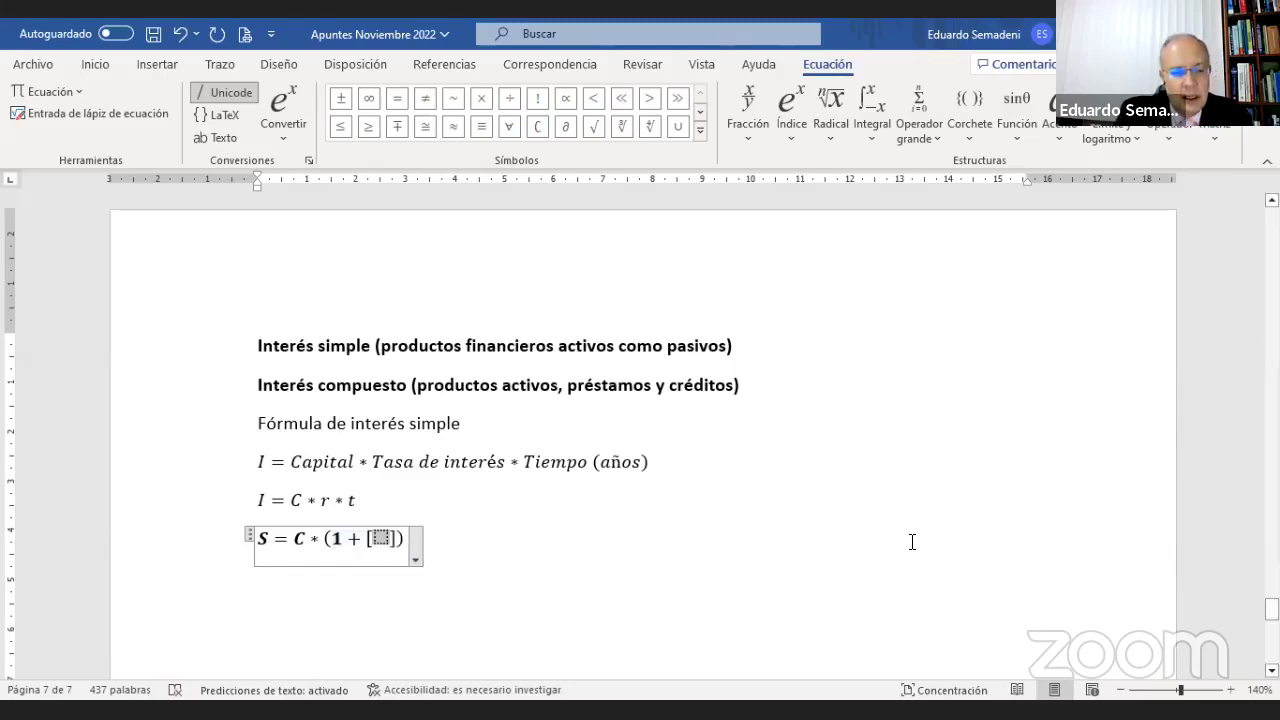
{"action": "type", "text": "r "}
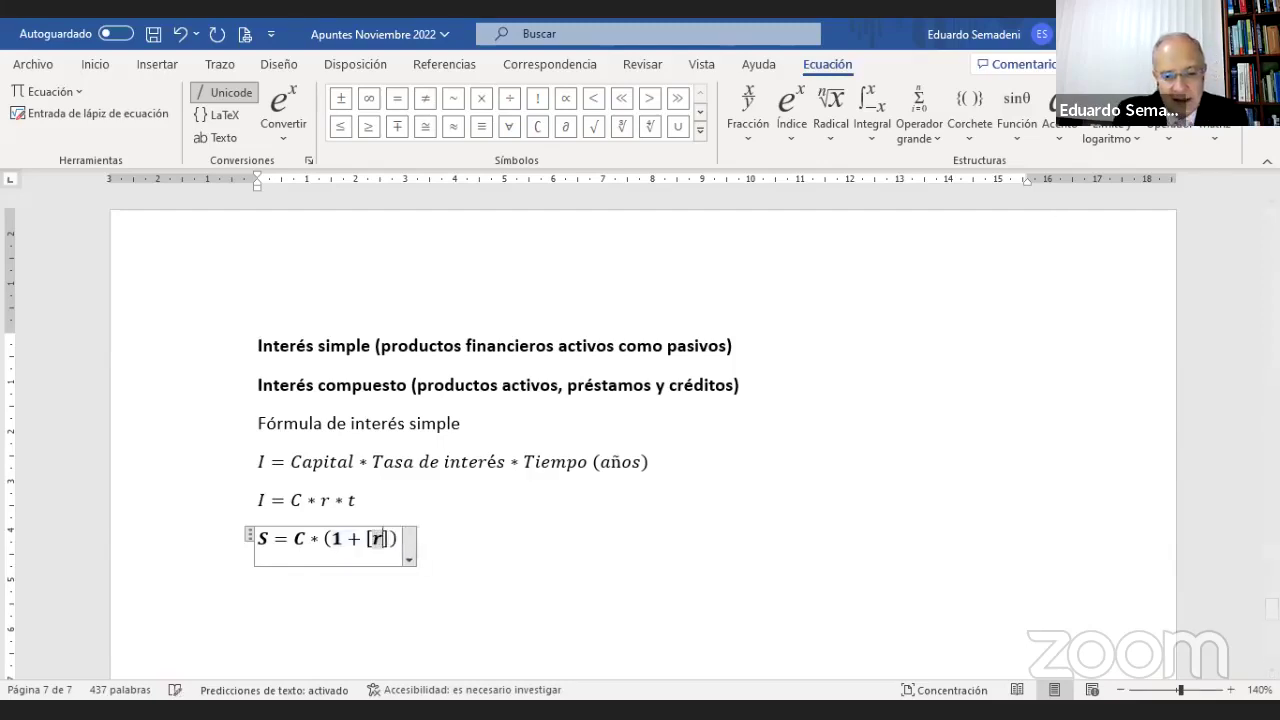
{"action": "type", "text": "* "}
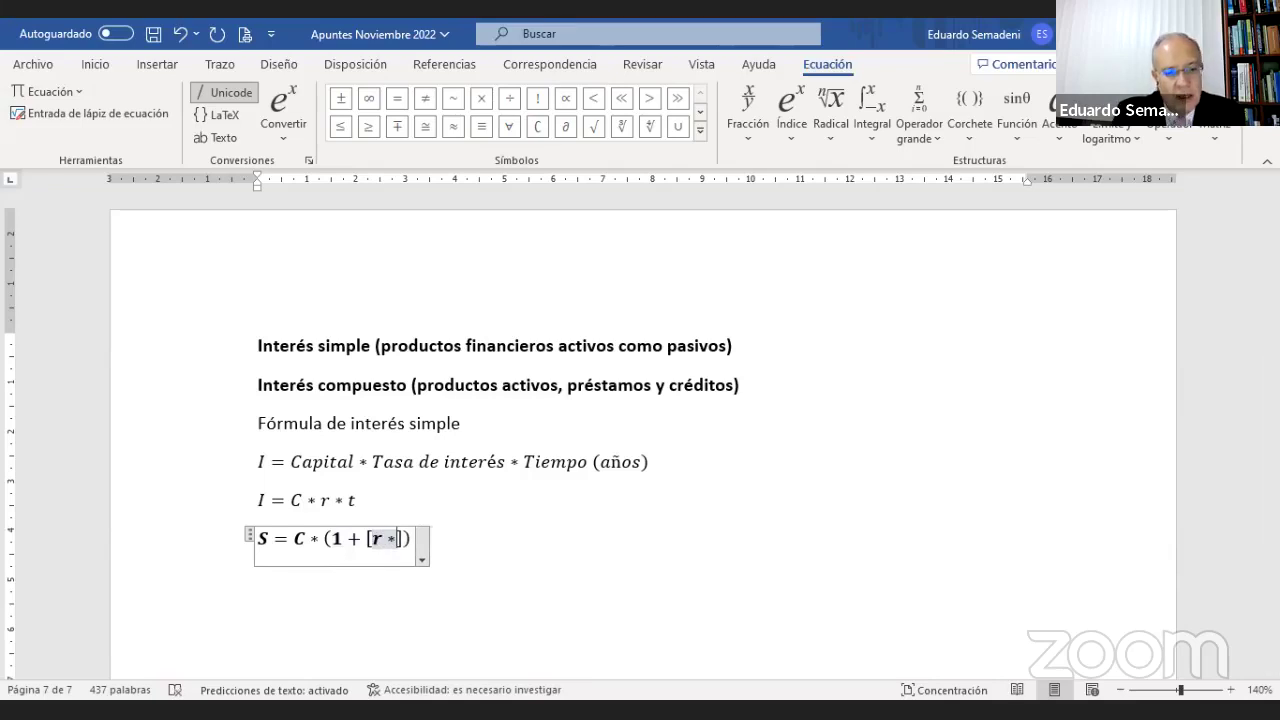
{"action": "type", "text": "t"}
{"action": "key", "text": "Right"}
{"action": "key", "text": "Right"}
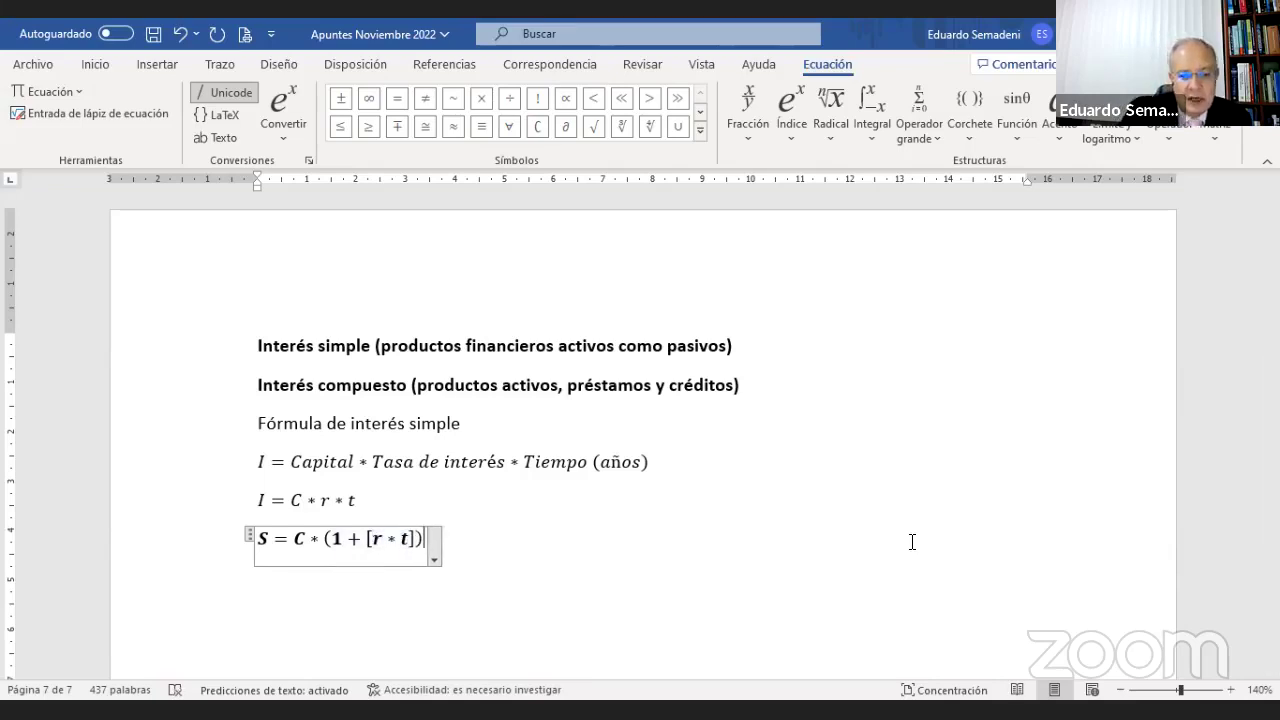
{"action": "type", "text": "="}
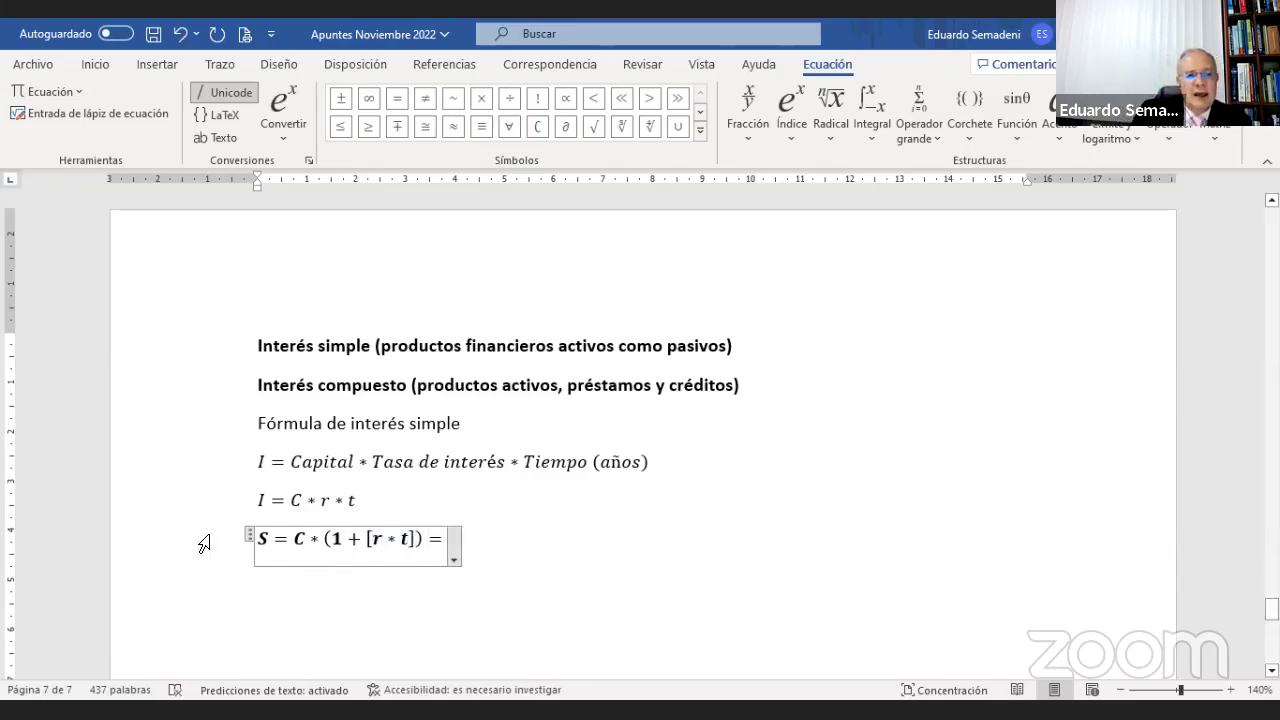
Remove the bold from that equation and start an empty line below it.
{"action": "left_click", "coordinate": [206, 544]}
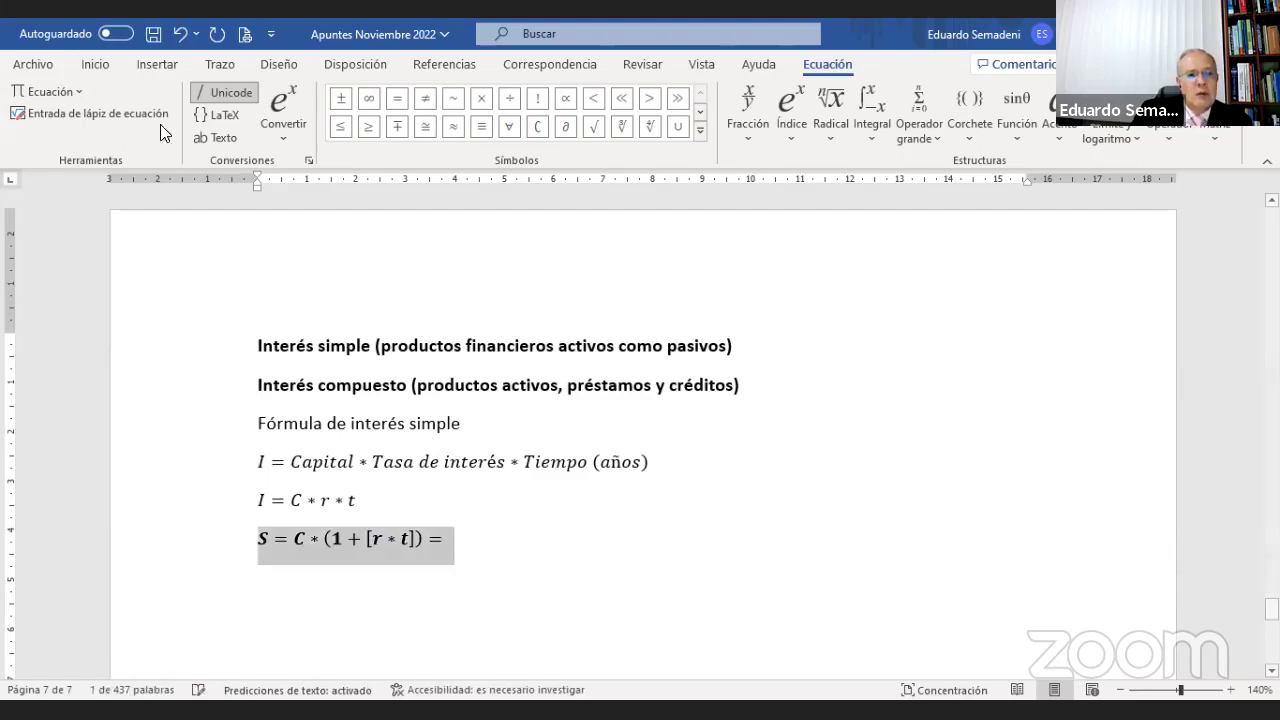
{"action": "left_click", "coordinate": [95, 64]}
{"action": "left_click", "coordinate": [101, 129]}
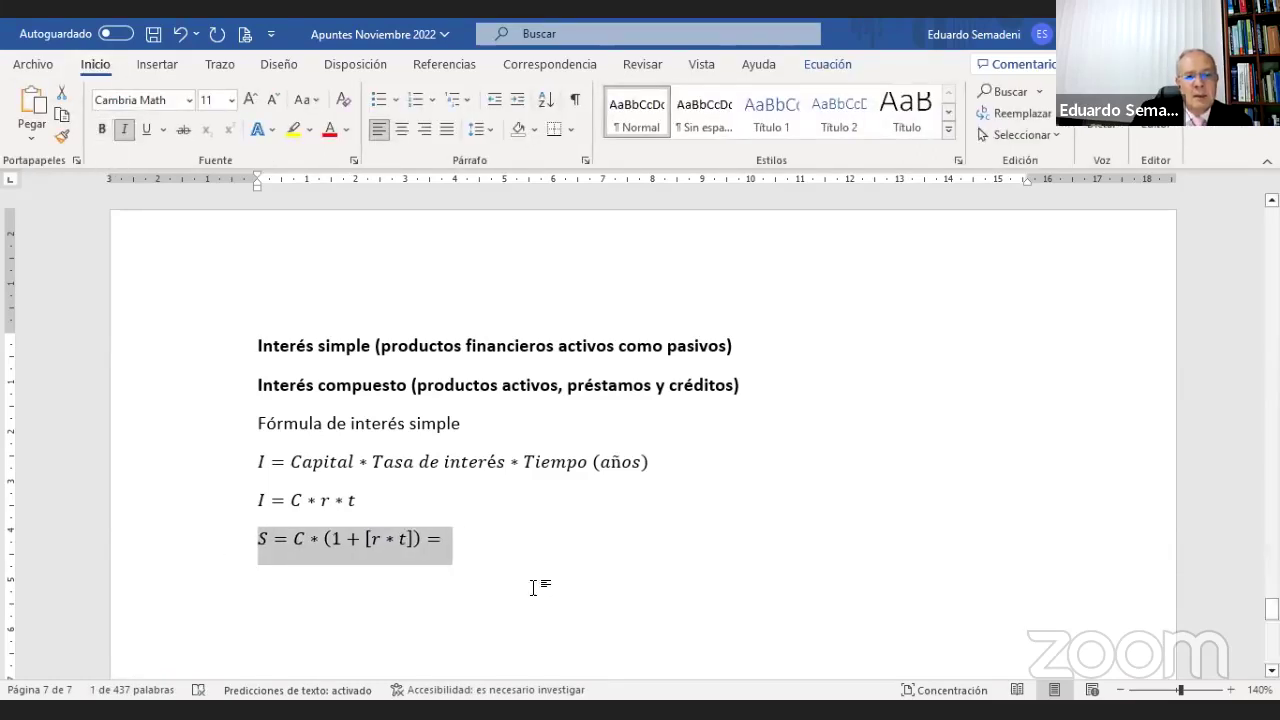
{"action": "left_click", "coordinate": [480, 546]}
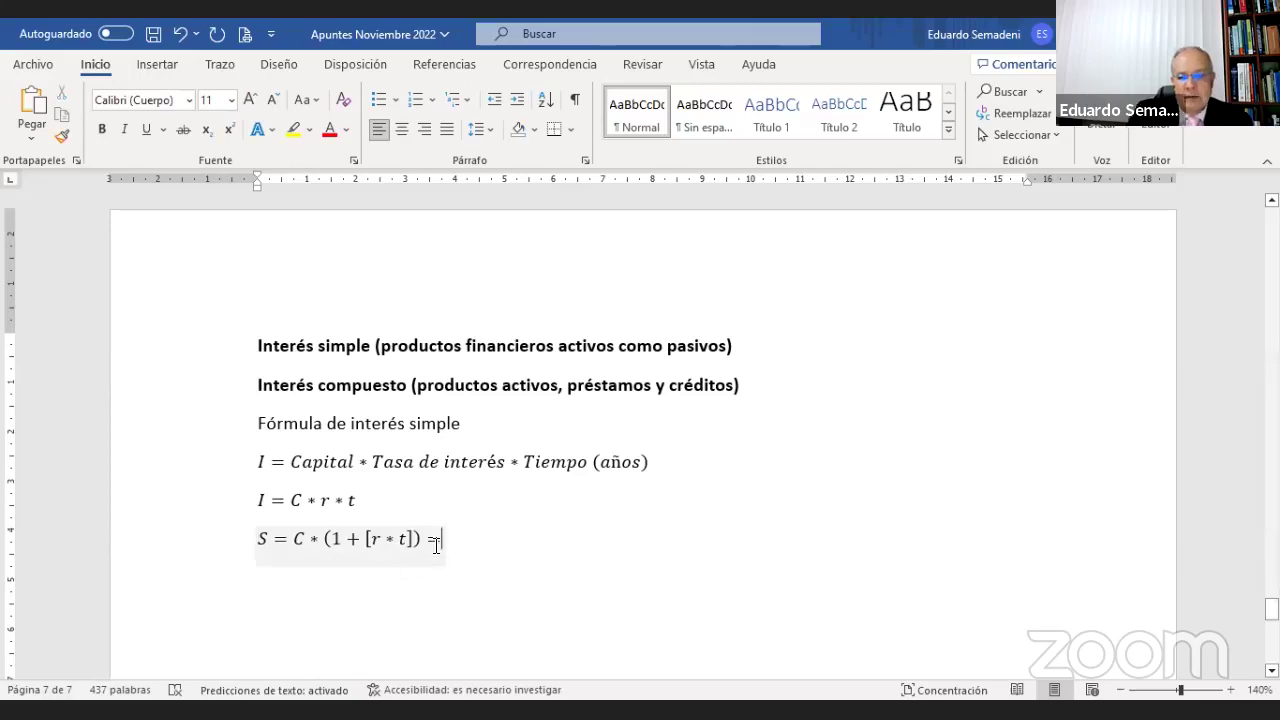
{"action": "key", "text": "Return"}
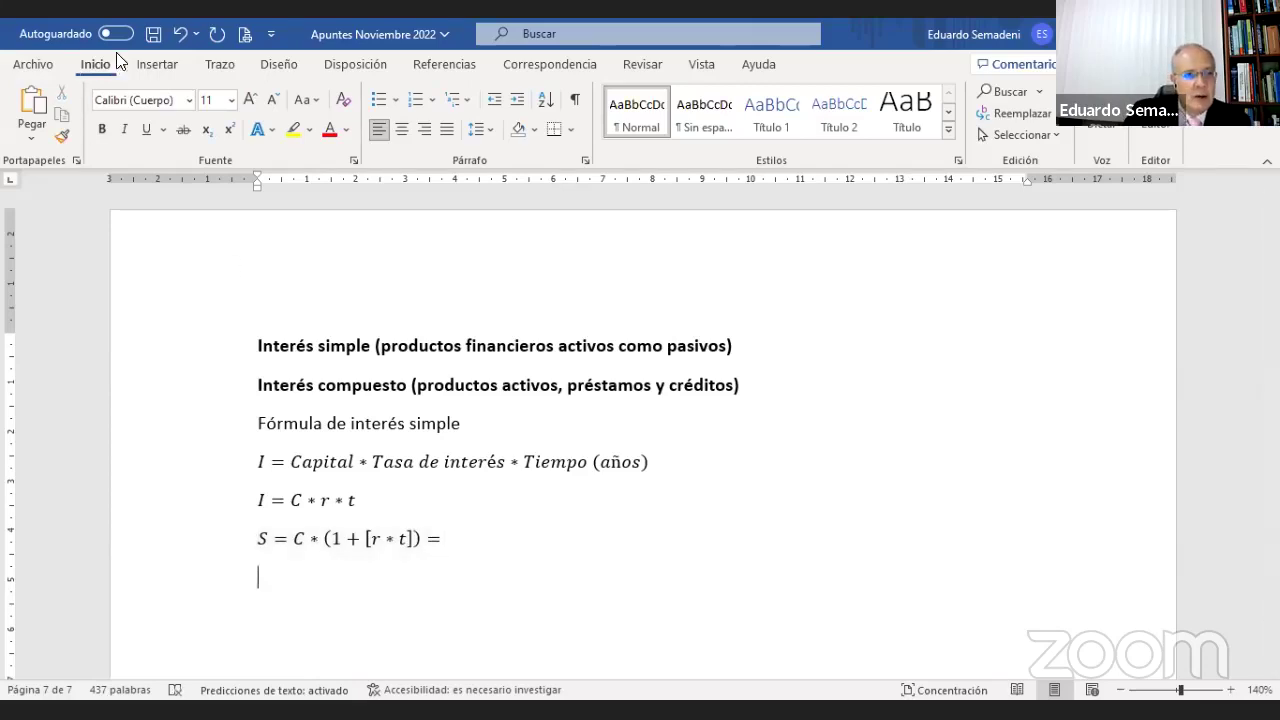
Insert an equation on the empty line reading S = C + I.
{"action": "left_click", "coordinate": [157, 64]}
{"action": "left_click", "coordinate": [1150, 110]}
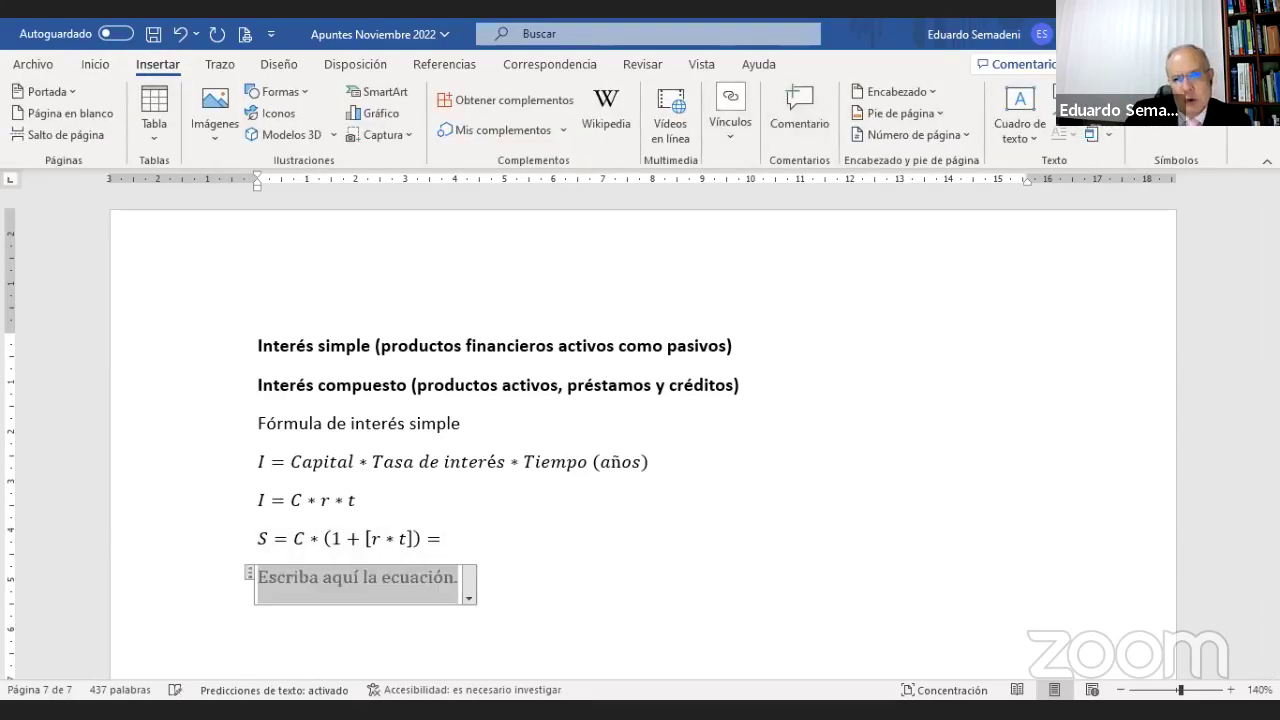
{"action": "type", "text": "S "}
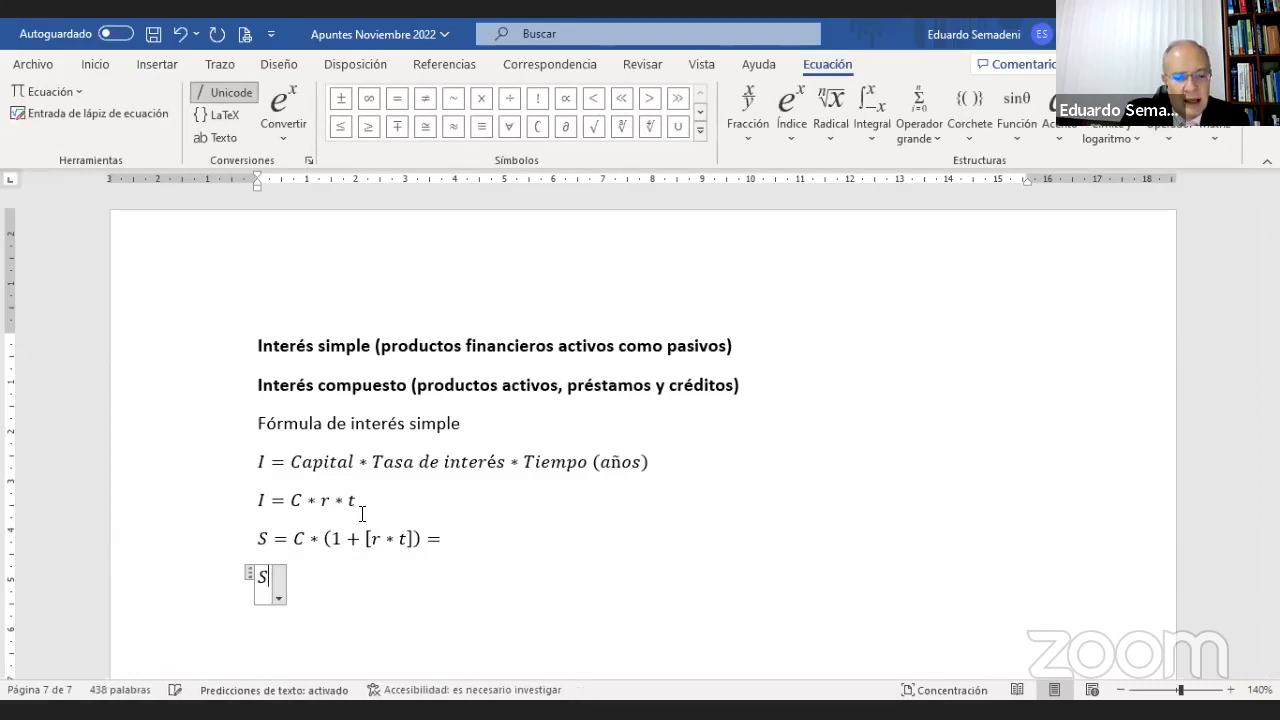
{"action": "type", "text": "= C "}
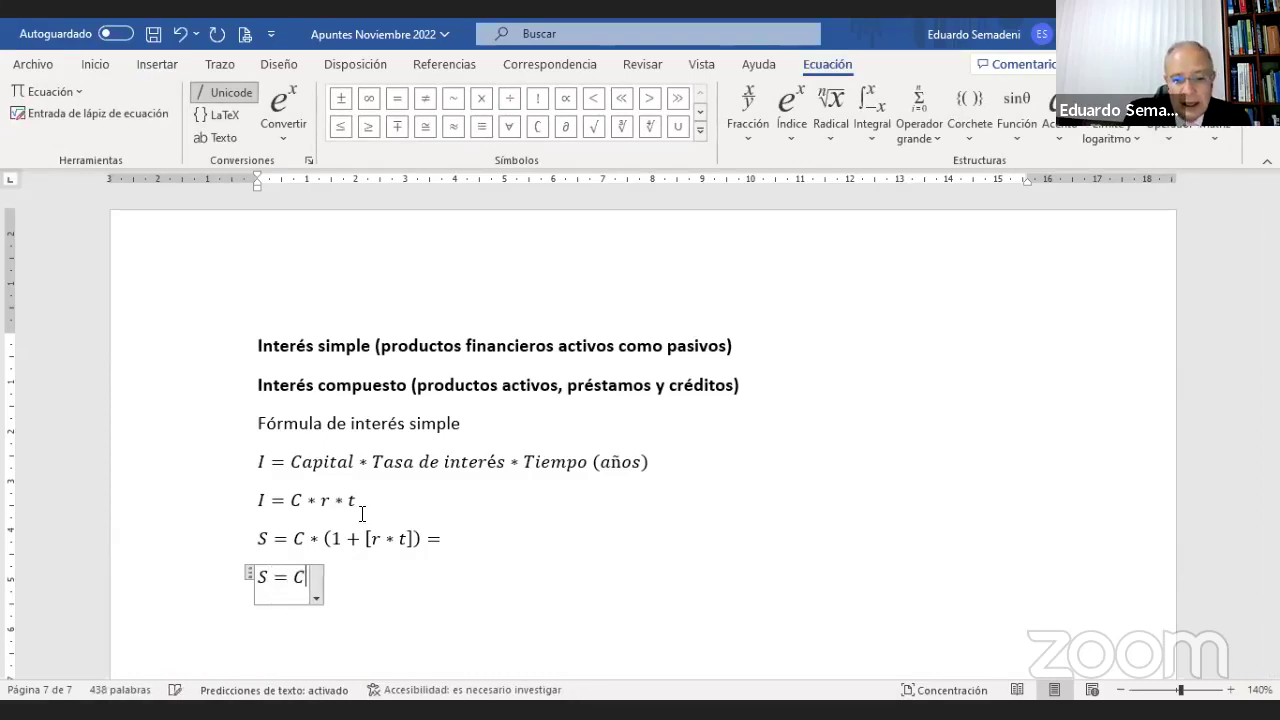
{"action": "type", "text": "+"}
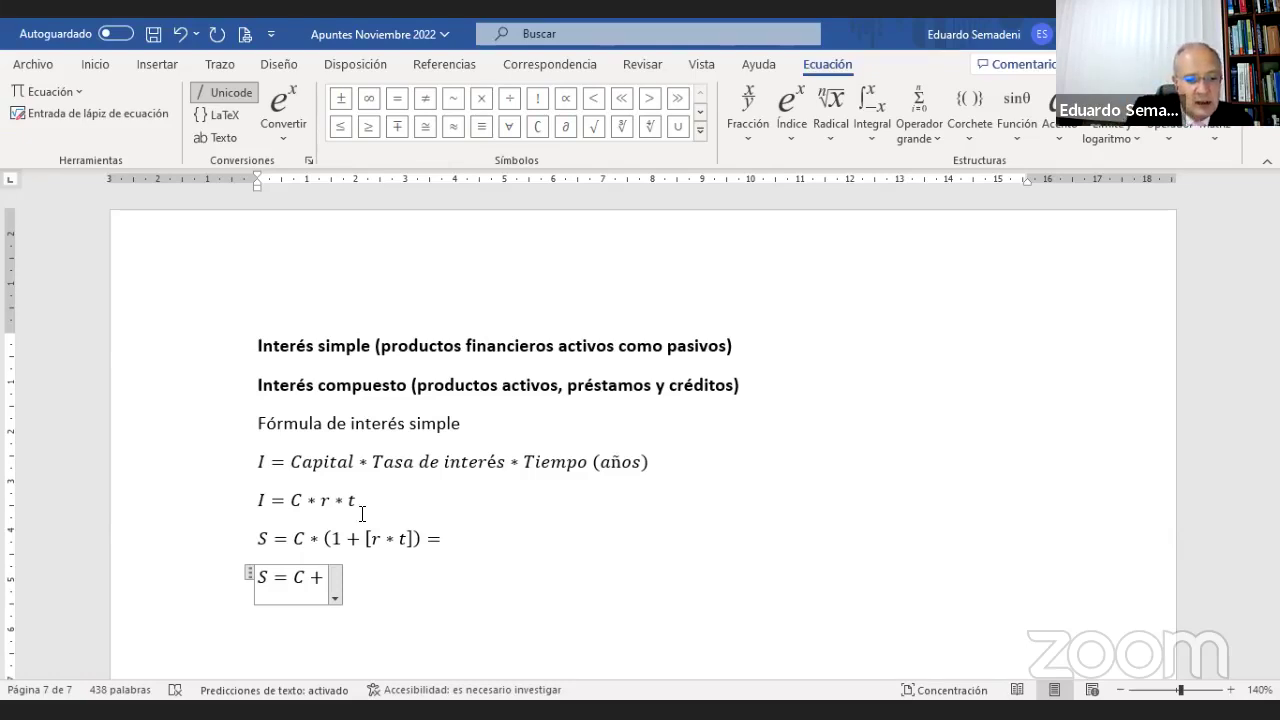
{"action": "type", "text": " I"}
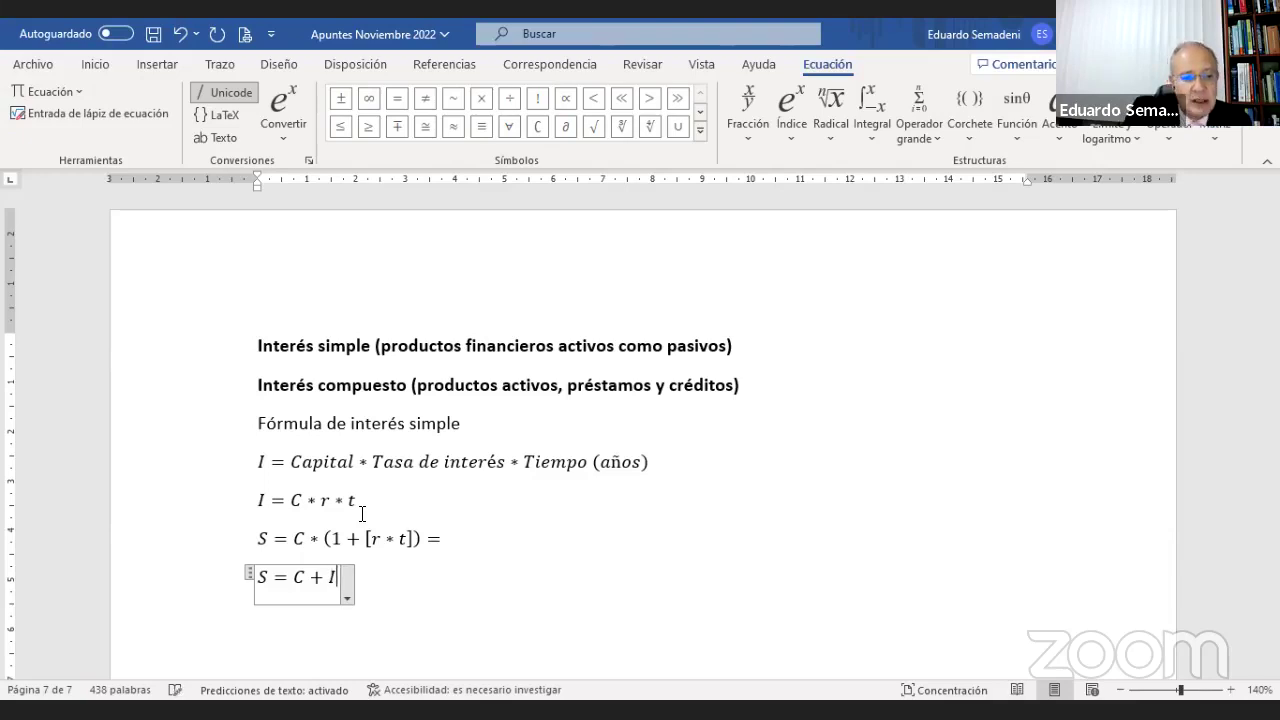
{"action": "left_click", "coordinate": [440, 618]}
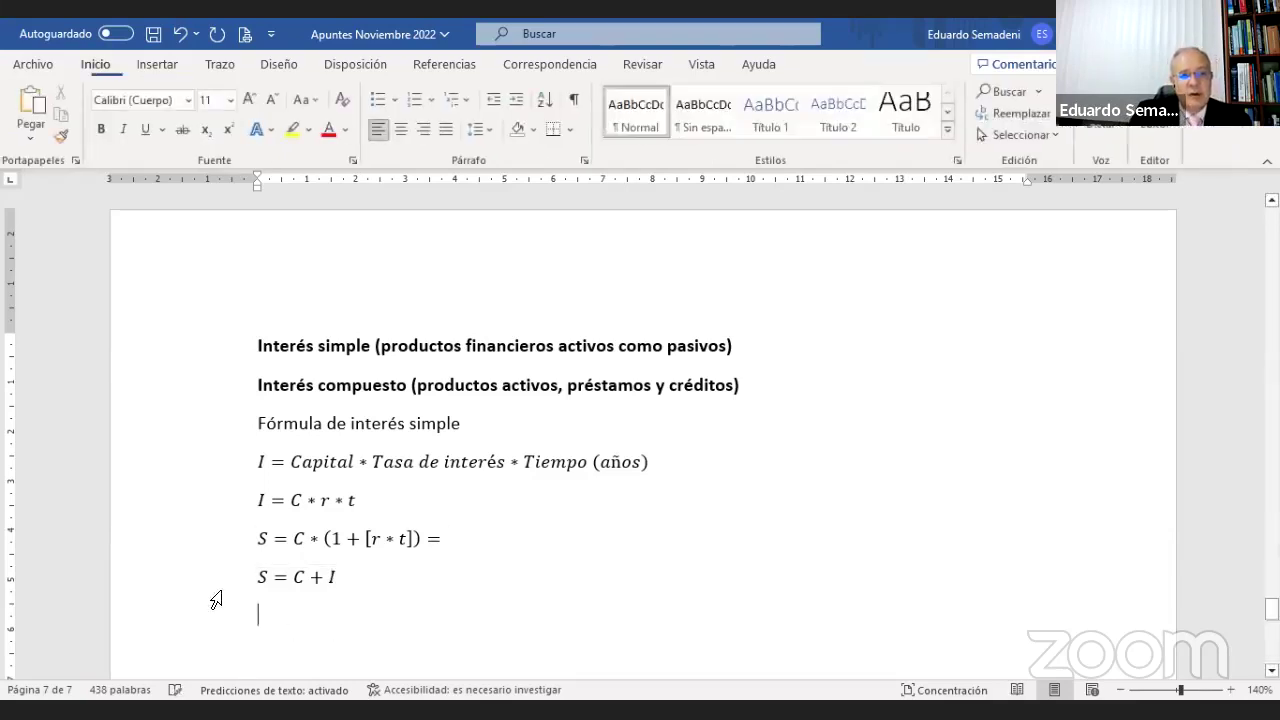
{"action": "left_click", "coordinate": [207, 541]}
{"action": "left_click", "coordinate": [207, 600]}
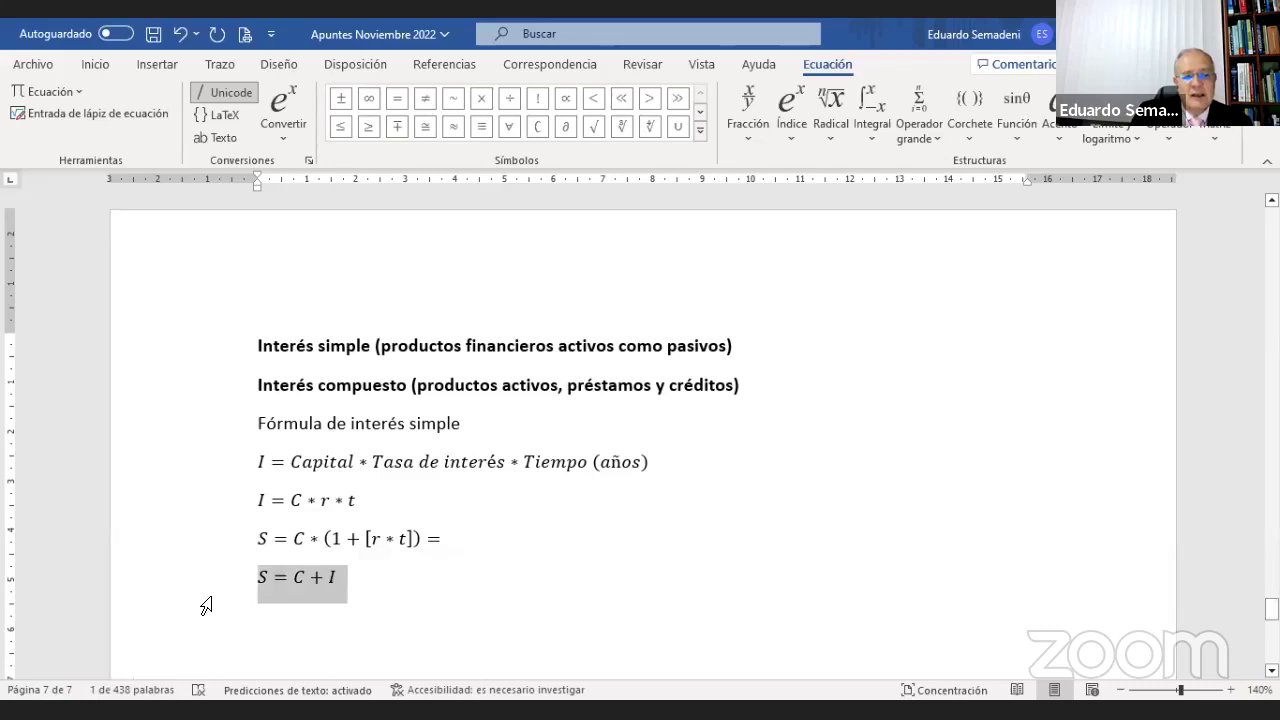
{"action": "left_click", "coordinate": [207, 541]}
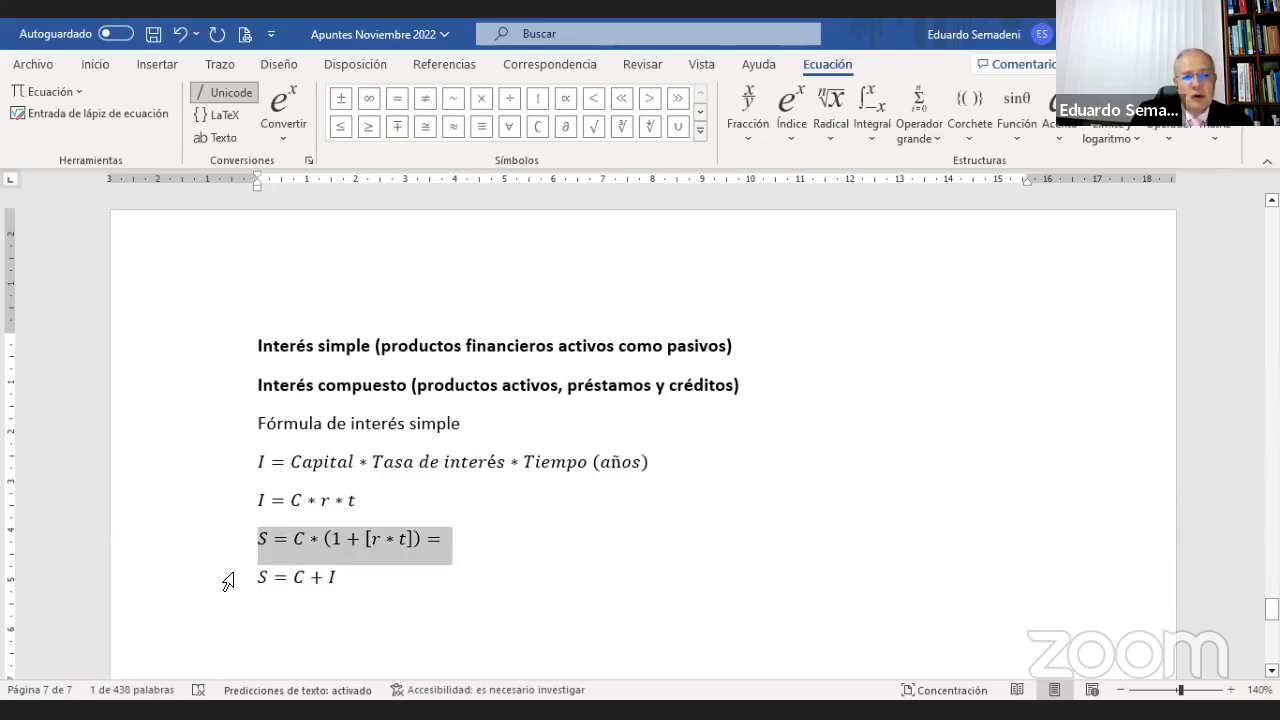
{"action": "double_click", "coordinate": [296, 573]}
{"action": "left_click", "coordinate": [329, 575]}
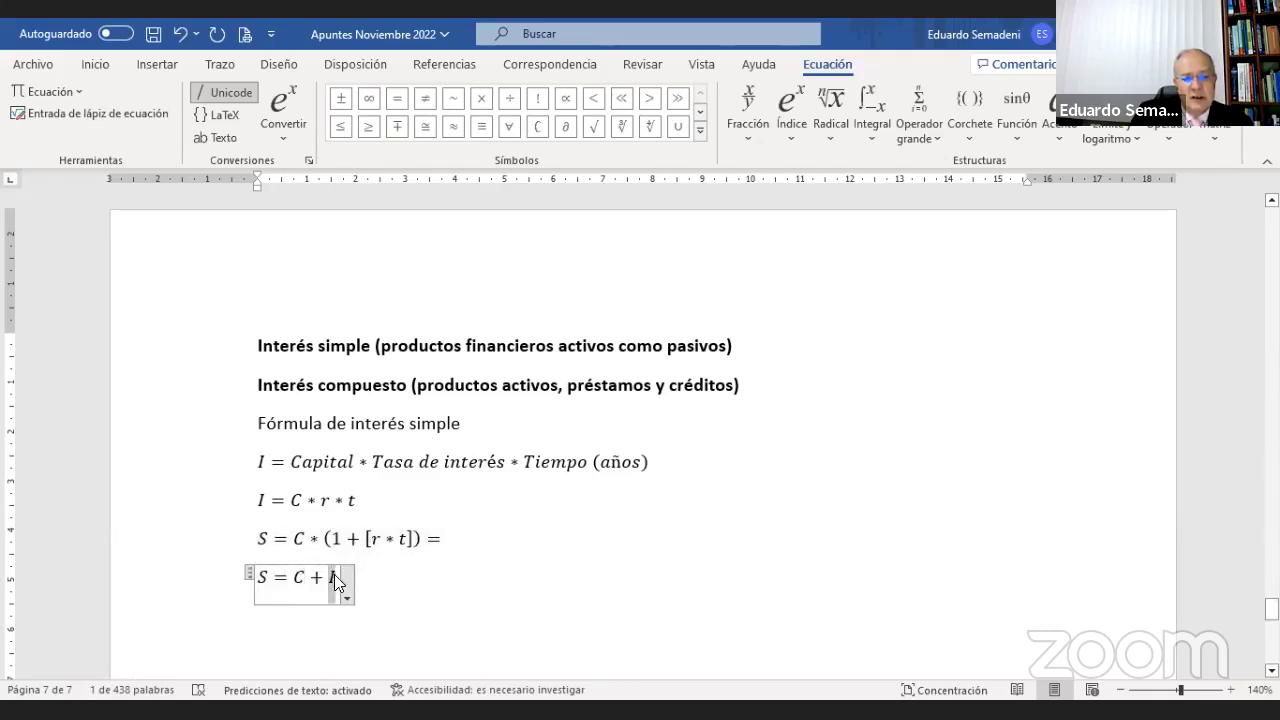
{"action": "left_click", "coordinate": [296, 539]}
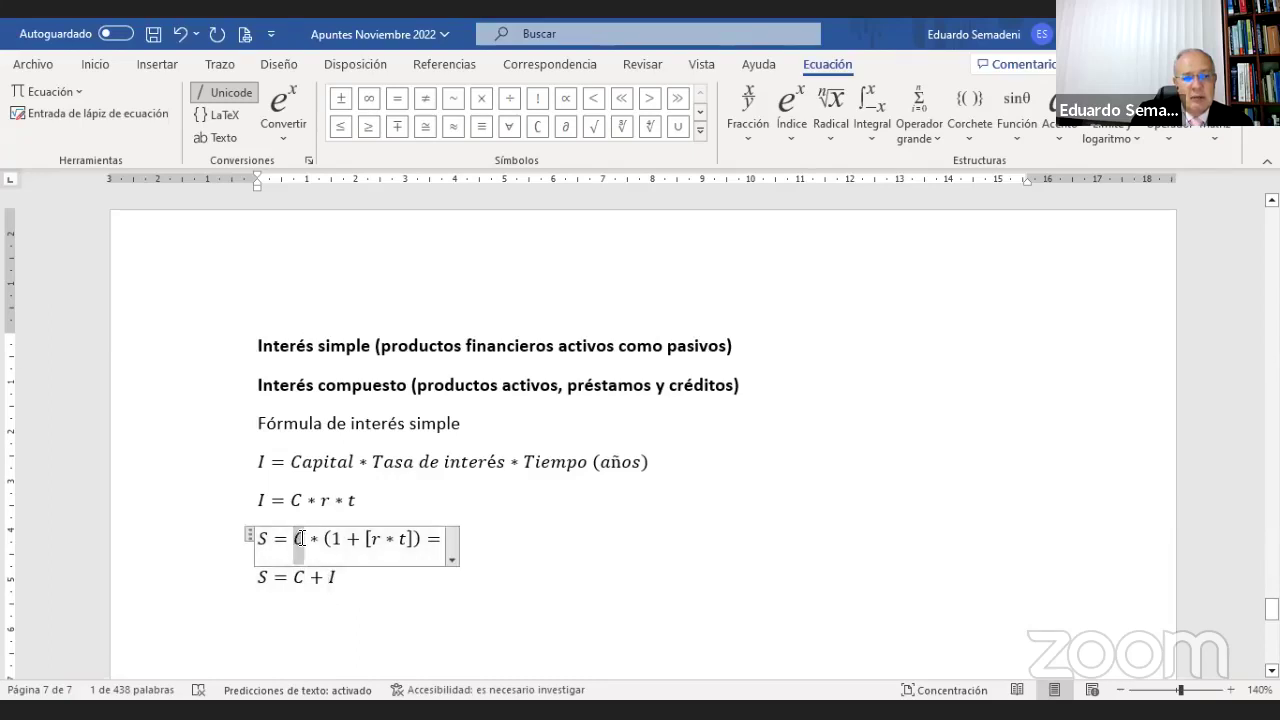
{"action": "left_click", "coordinate": [376, 539]}
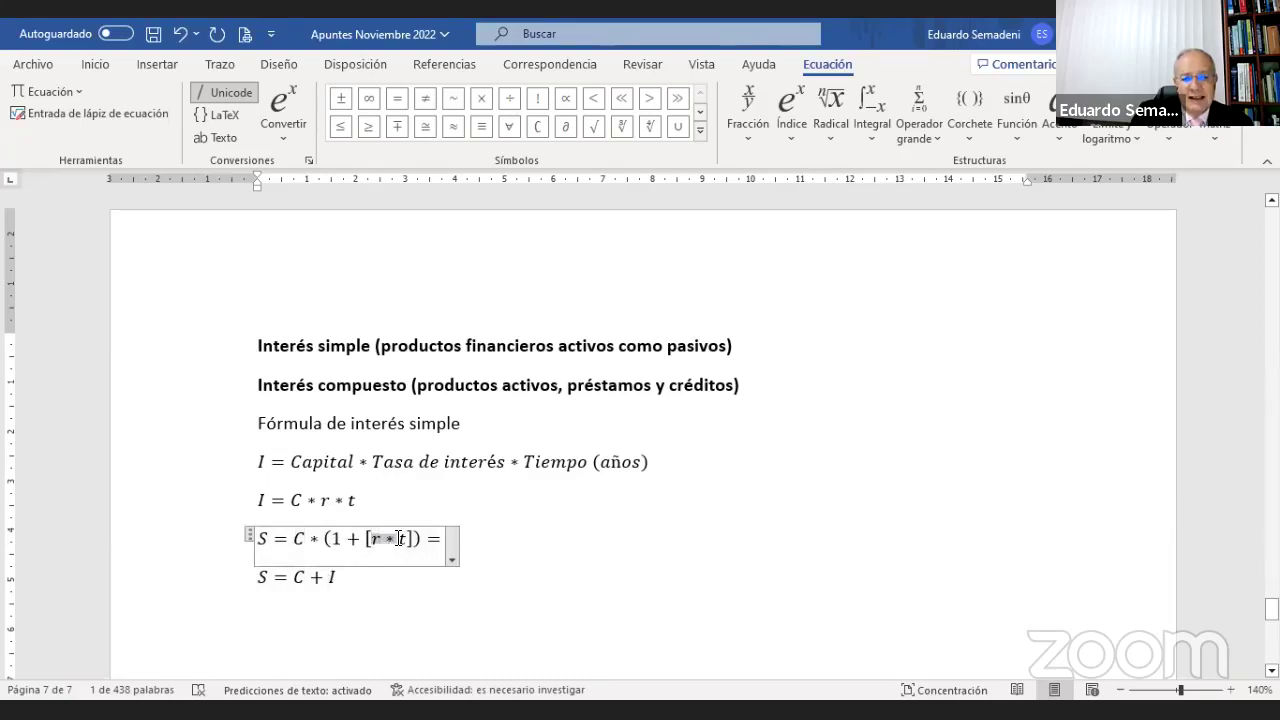
{"action": "left_click", "coordinate": [408, 620]}
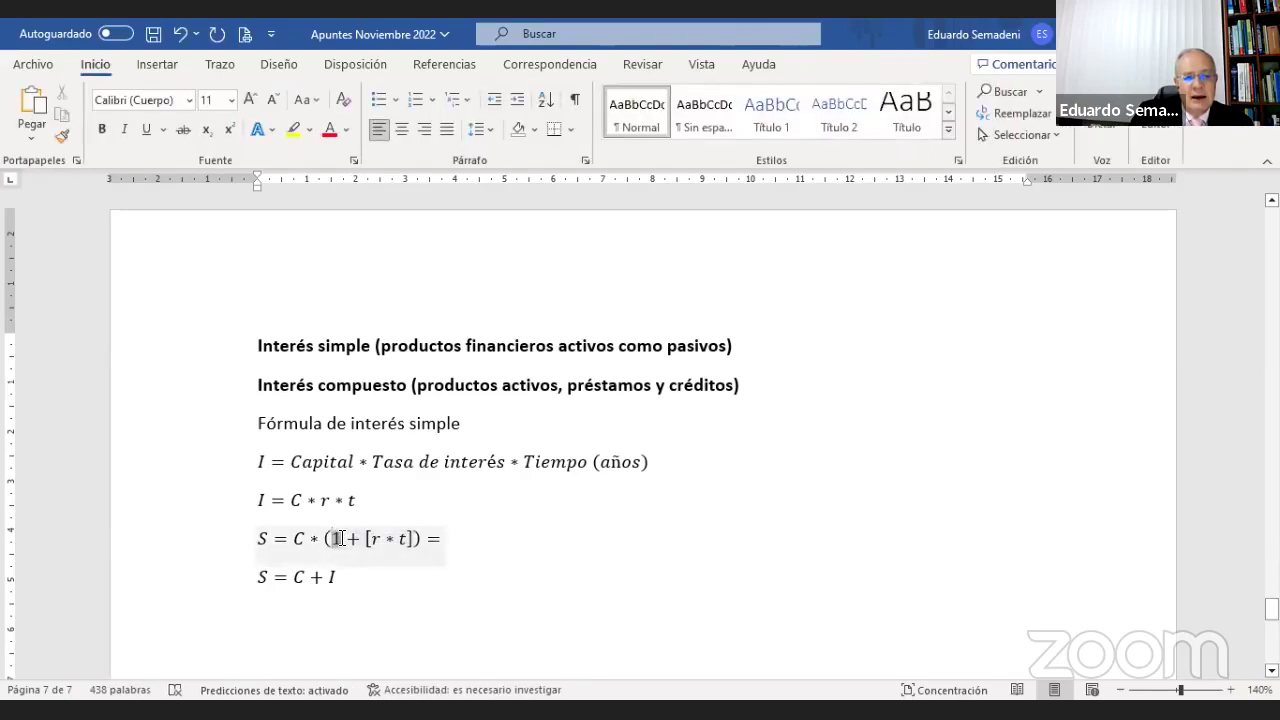
{"action": "left_click", "coordinate": [340, 538]}
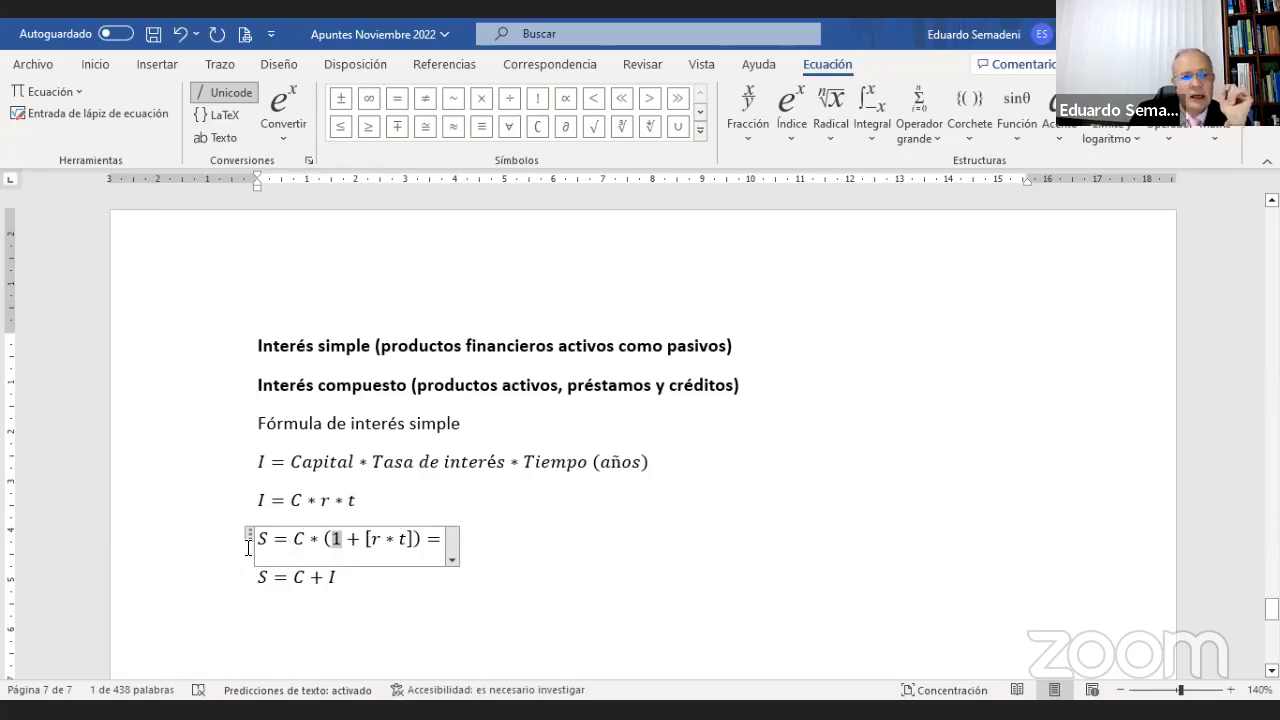
{"action": "double_click", "coordinate": [262, 538]}
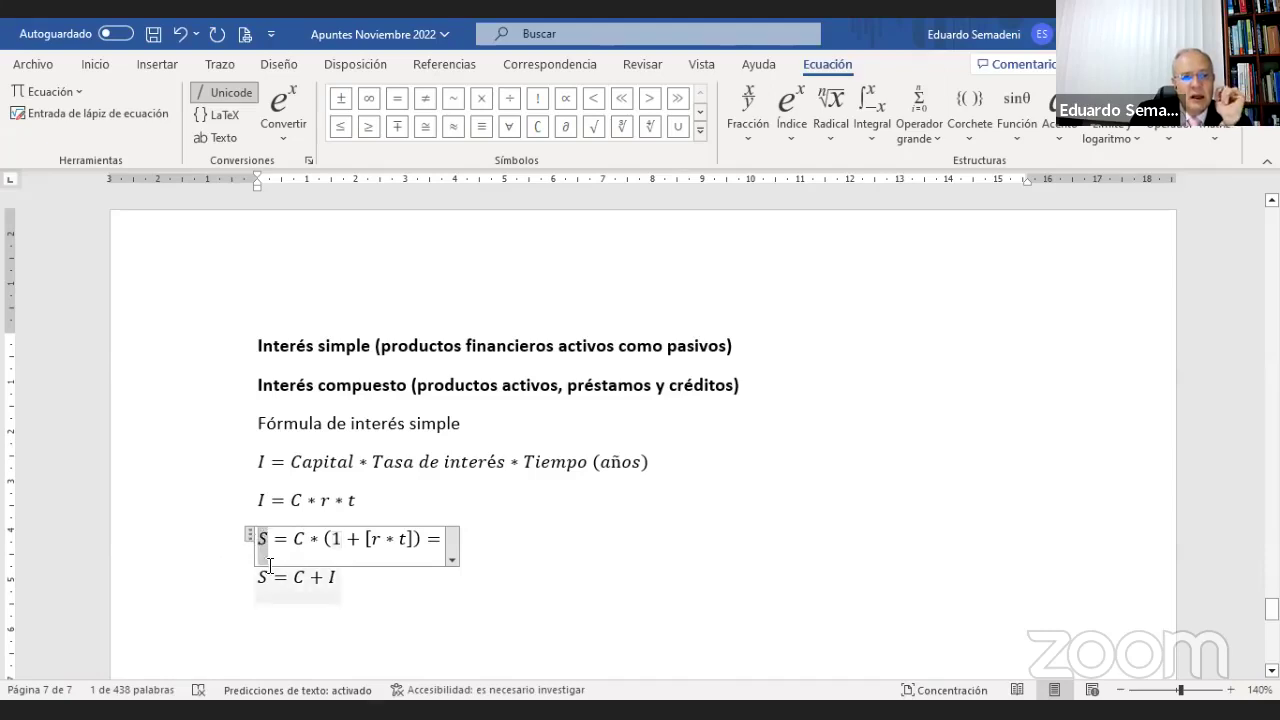
{"action": "left_click", "coordinate": [366, 500]}
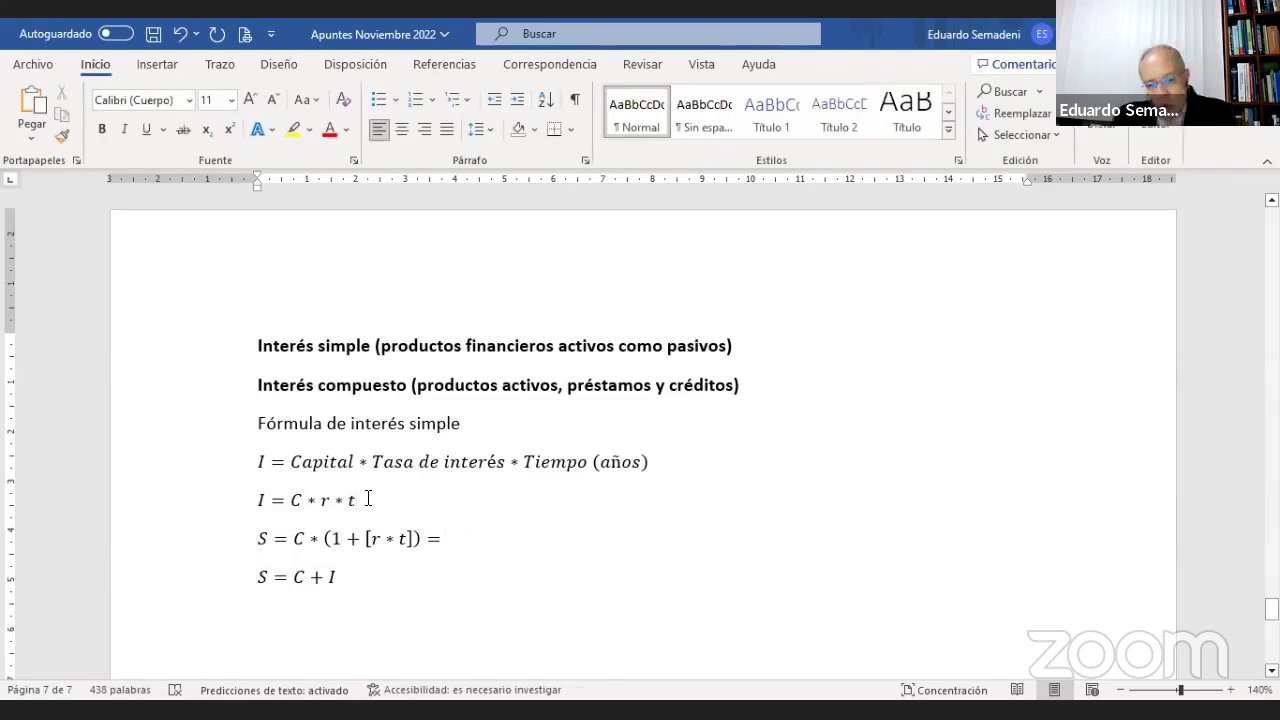
Move S = C + I onto a new line directly under I = C * r * t and delete the leftover blank line.
{"action": "key", "text": "Return"}
{"action": "left_click", "coordinate": [208, 622]}
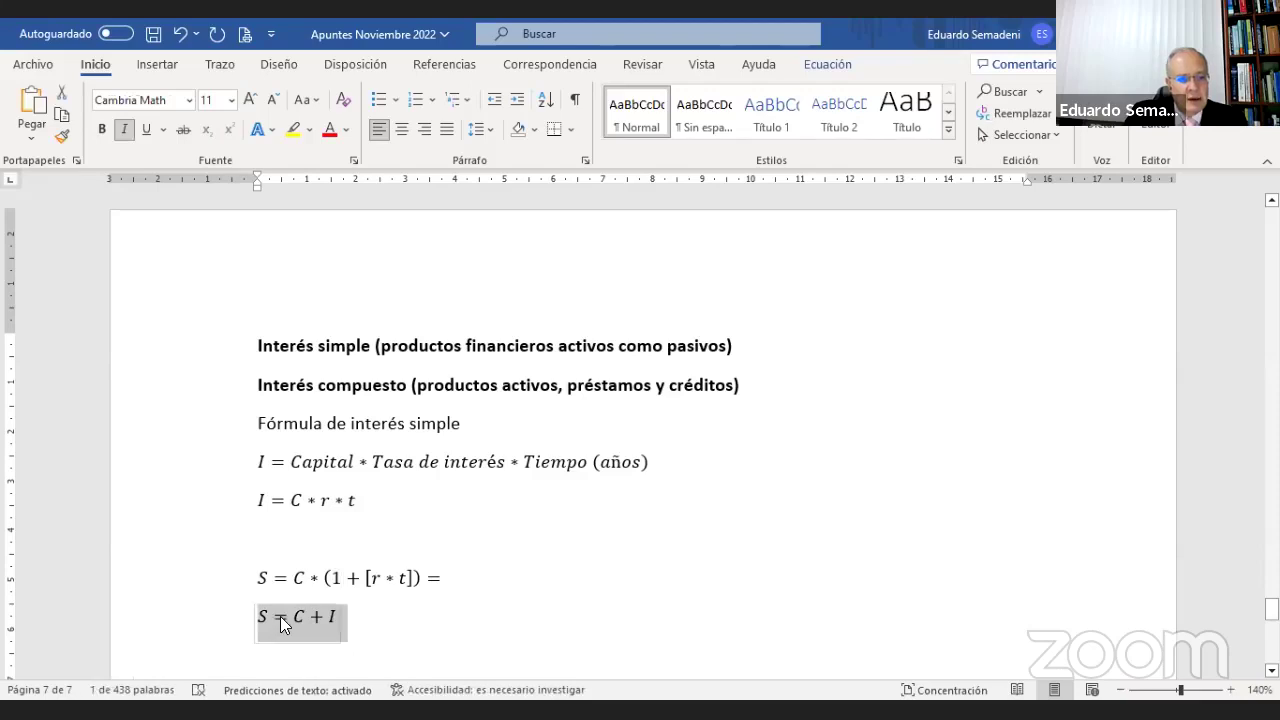
{"action": "left_click_drag", "start_coordinate": [280, 616], "coordinate": [276, 561]}
{"action": "left_click", "coordinate": [289, 586]}
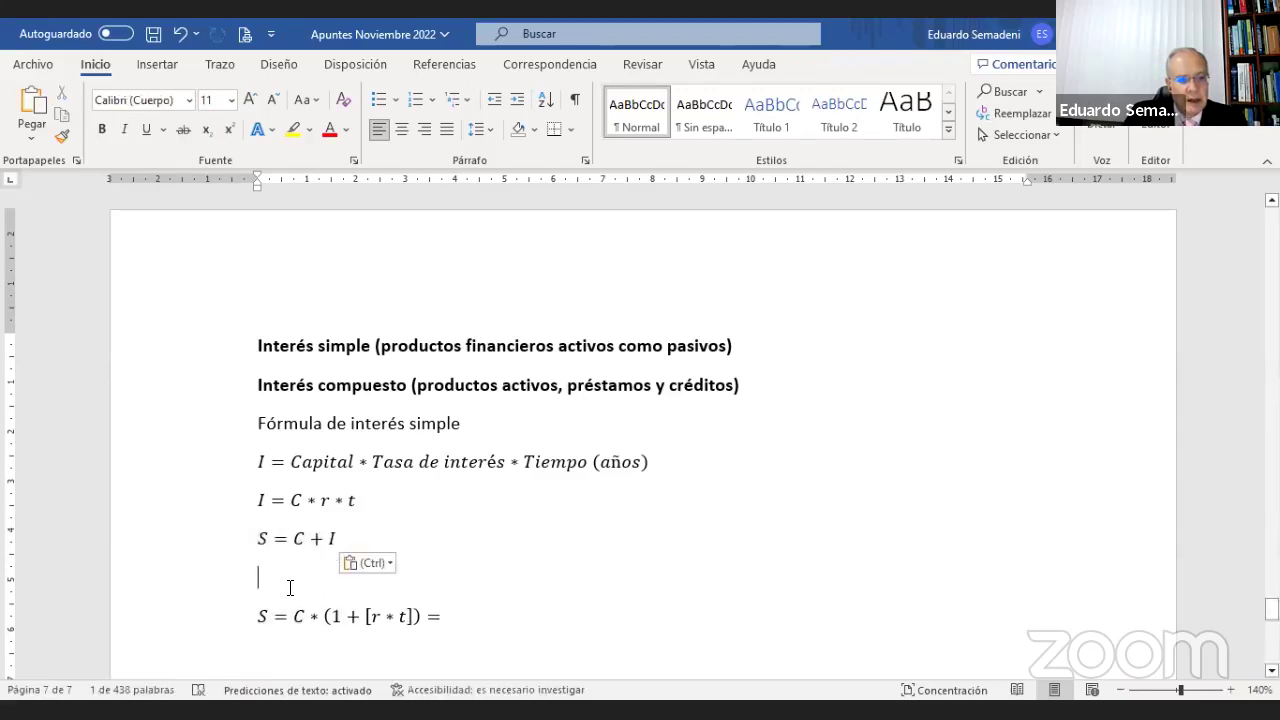
{"action": "key", "text": "Delete"}
{"action": "left_click", "coordinate": [484, 580]}
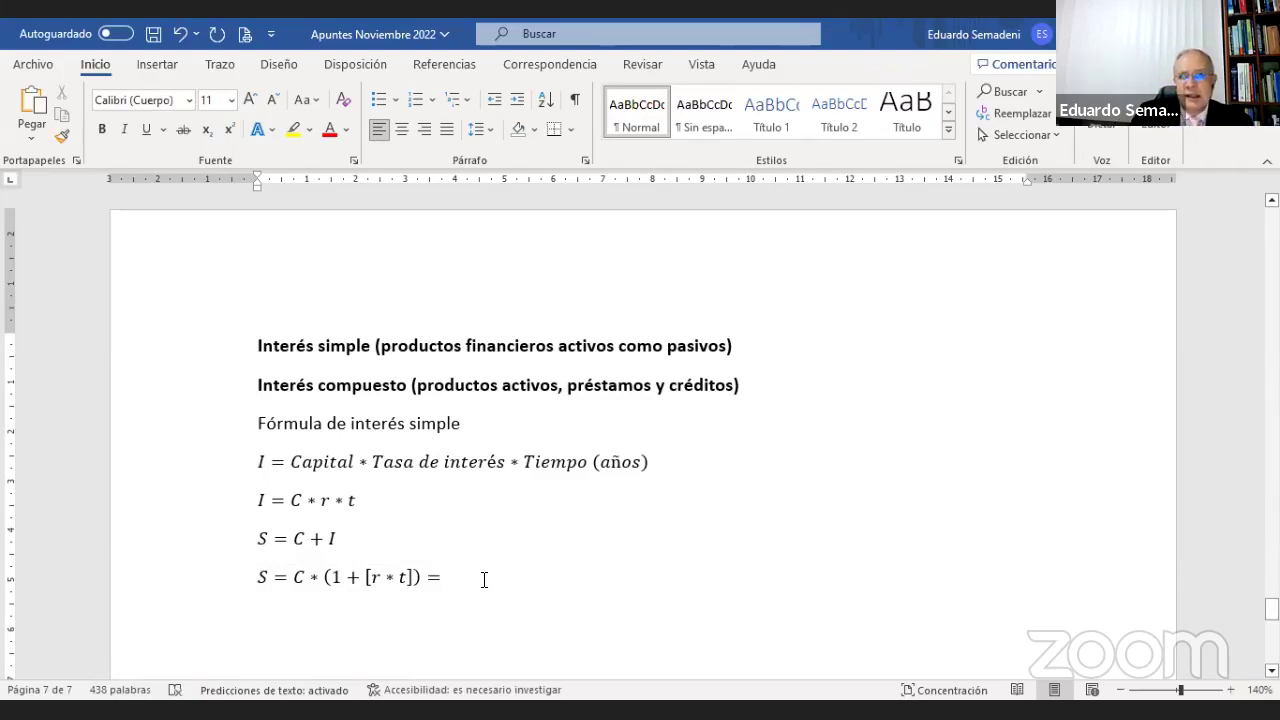
{"action": "left_click", "coordinate": [208, 590]}
Paste a copy of the bracketed formula, replacing C with 100,000 and r with 0.04.
{"action": "key", "text": "ctrl+c"}
{"action": "left_click", "coordinate": [268, 612]}
{"action": "key", "text": "ctrl+v"}
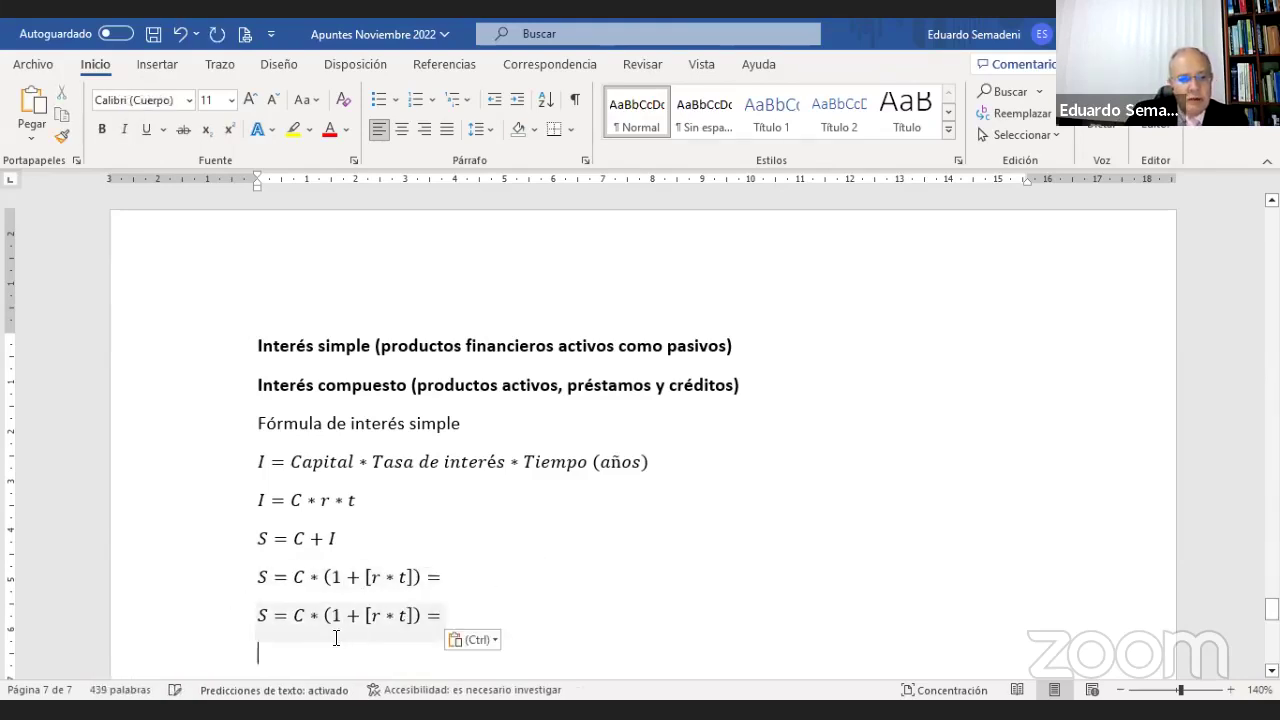
{"action": "double_click", "coordinate": [298, 615]}
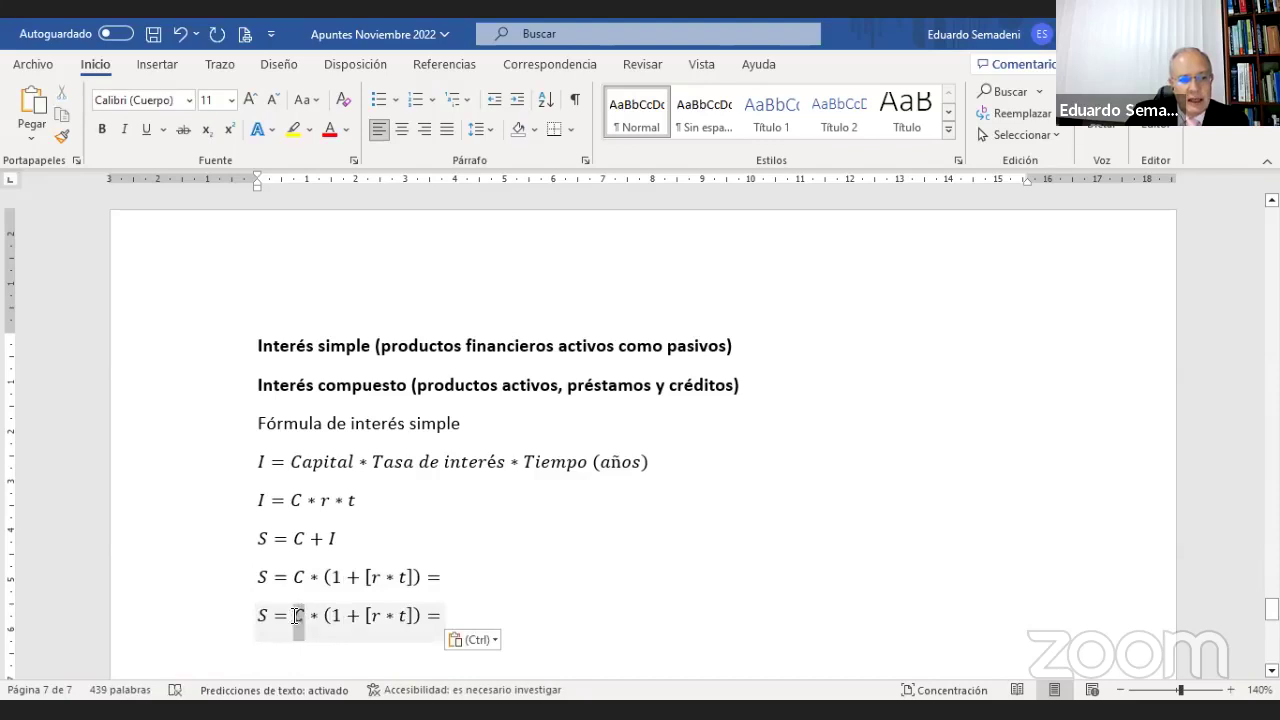
{"action": "type", "text": "100"}
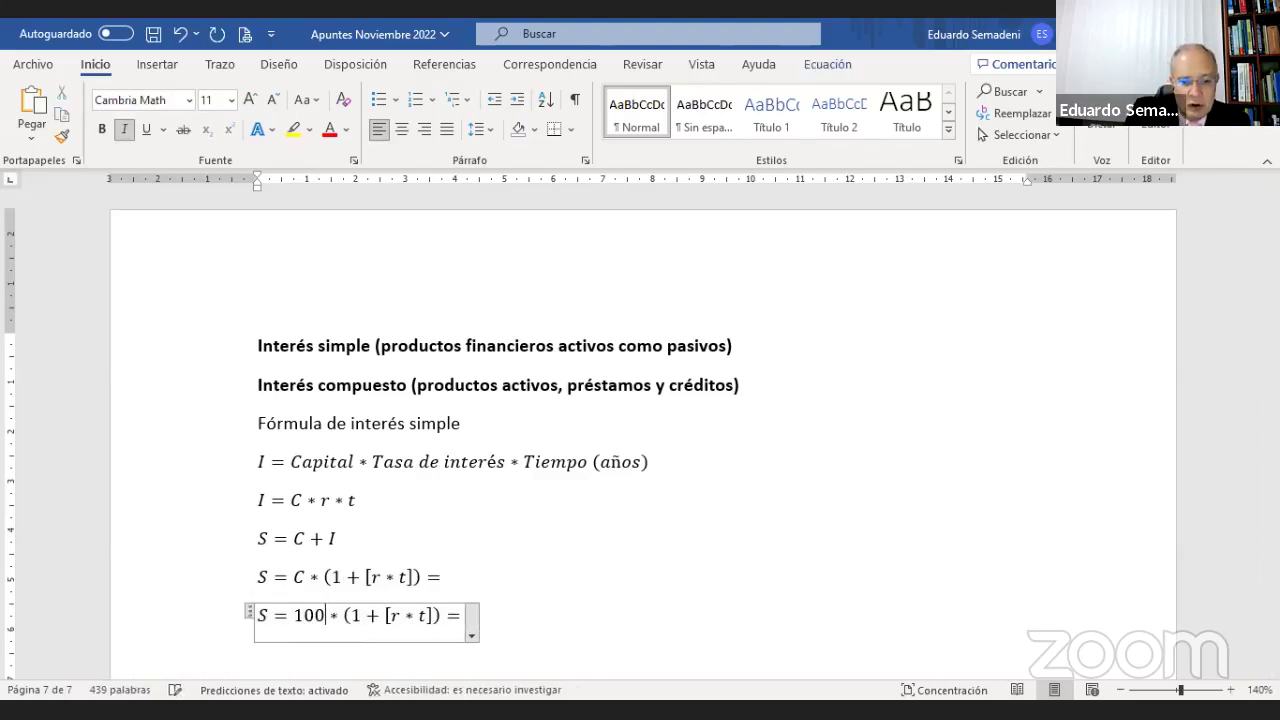
{"action": "type", "text": ",000"}
{"action": "key", "text": "Right"}
{"action": "key", "text": "Right"}
{"action": "key", "text": "shift+Right"}
{"action": "key", "text": "shift+Right"}
{"action": "key", "text": "shift+Right"}
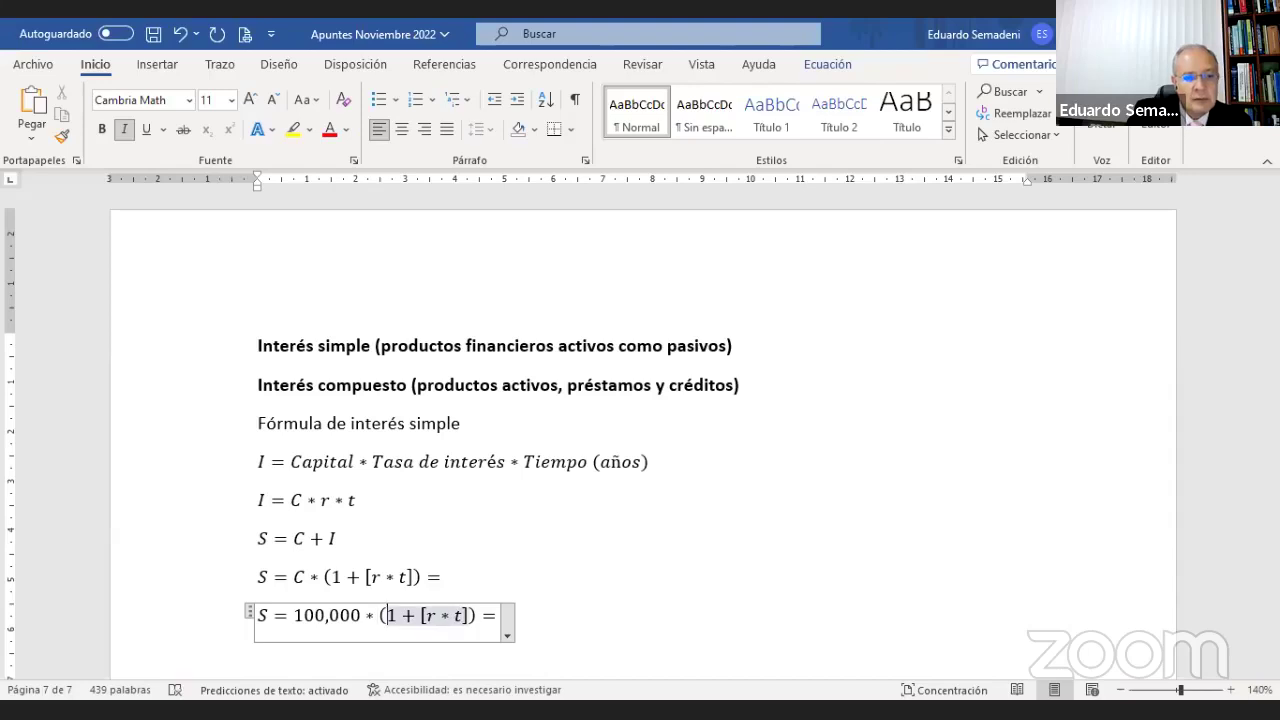
{"action": "key", "text": "Right"}
{"action": "key", "text": "Right"}
{"action": "key", "text": "Right"}
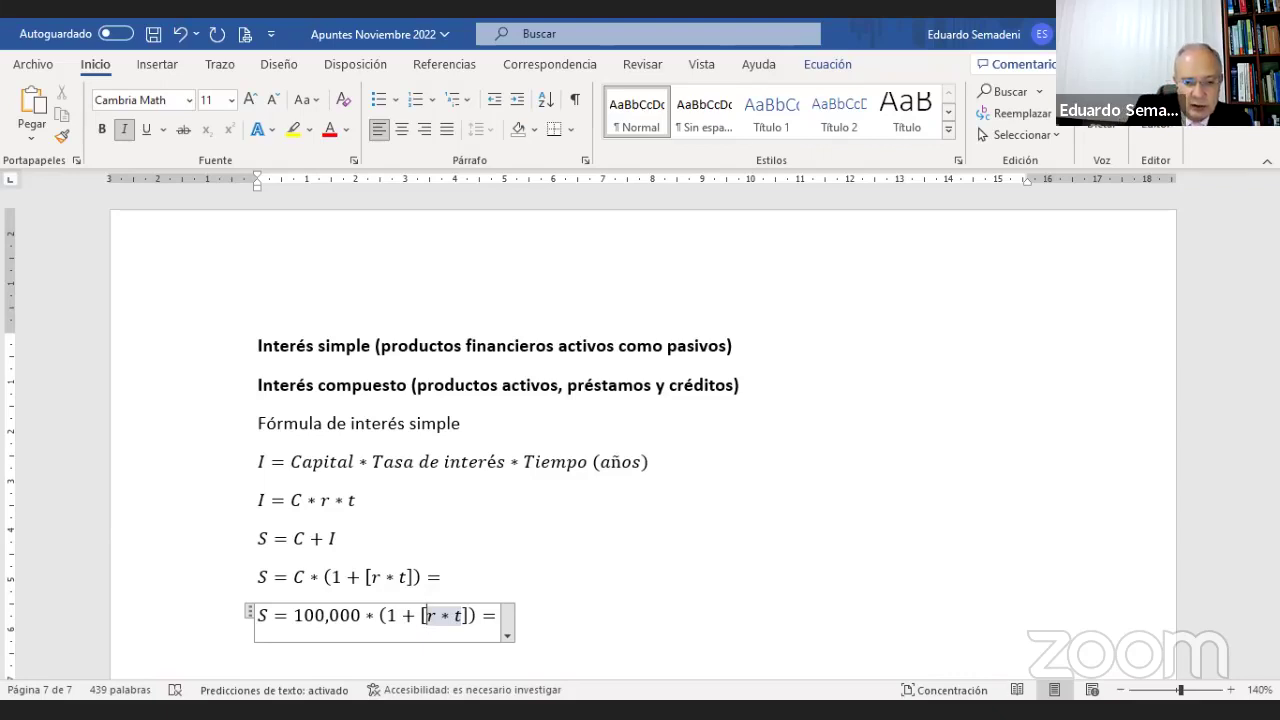
{"action": "type", "text": "0.0"}
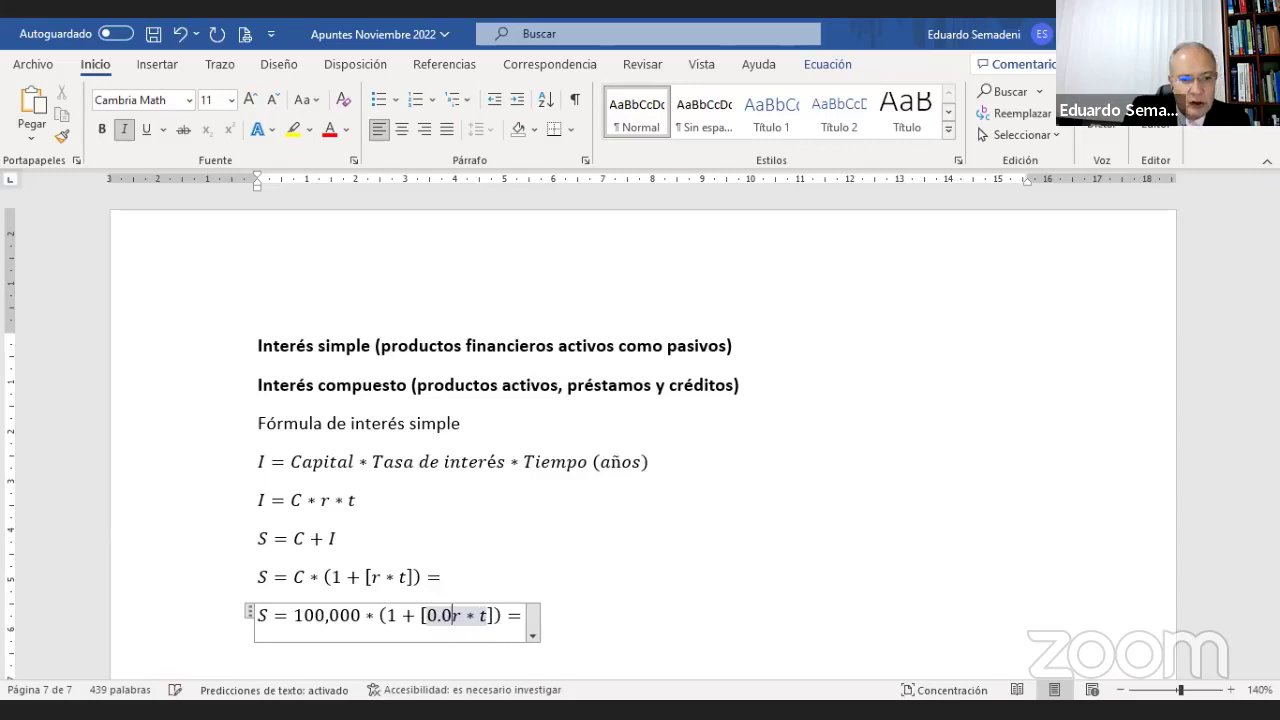
{"action": "type", "text": "4"}
{"action": "key", "text": "Delete"}
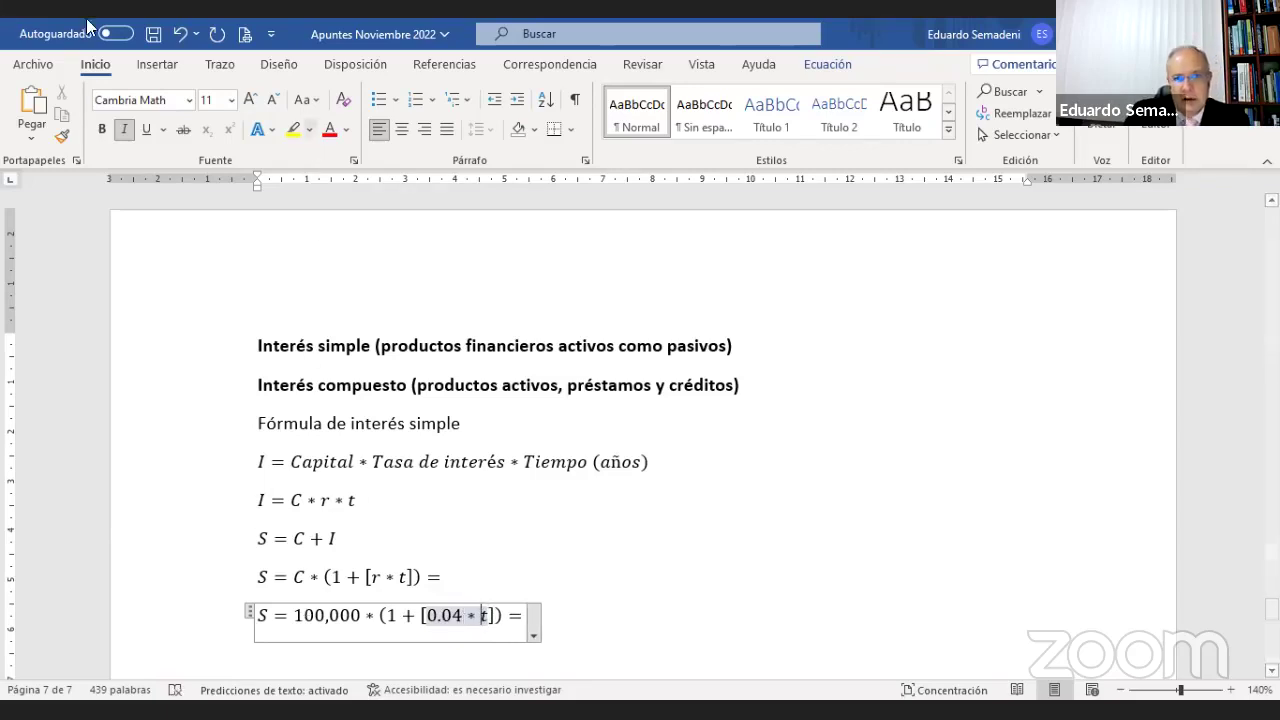
Replace t in the copy with the parenthesized fraction (180/360).
{"action": "left_click", "coordinate": [158, 65]}
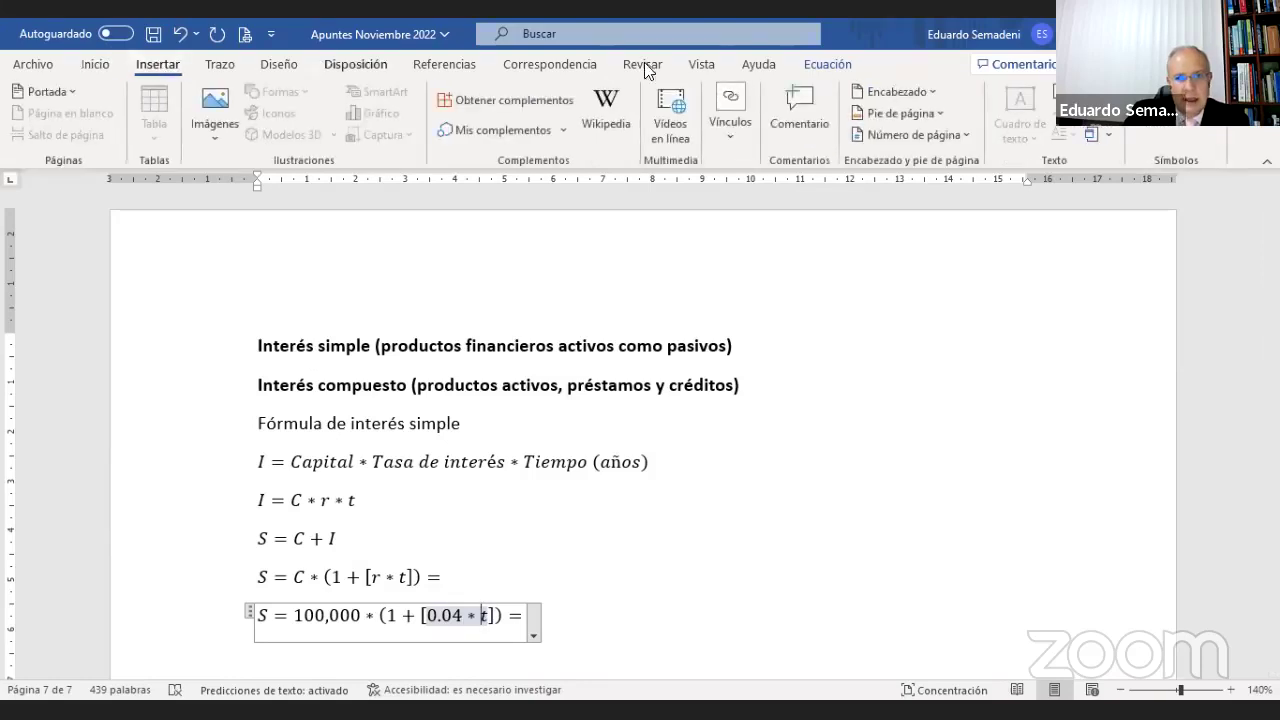
{"action": "left_click", "coordinate": [827, 64]}
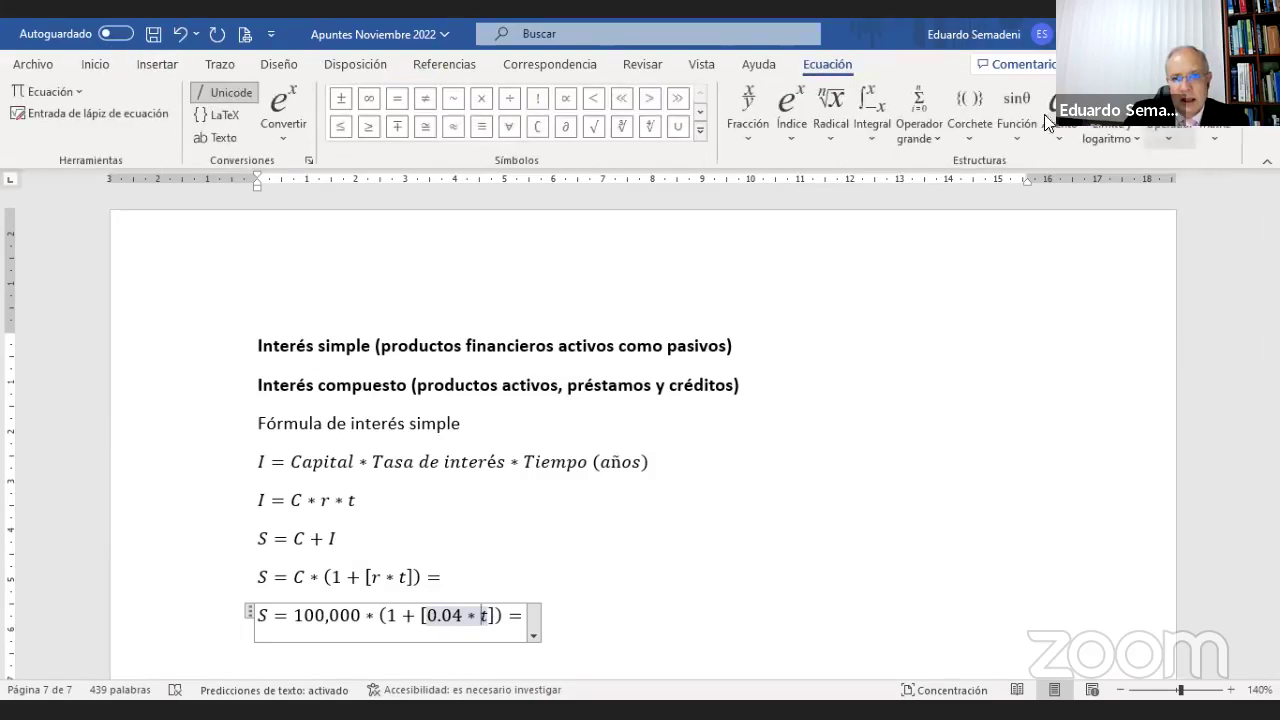
{"action": "left_click", "coordinate": [972, 110]}
{"action": "left_click", "coordinate": [968, 226]}
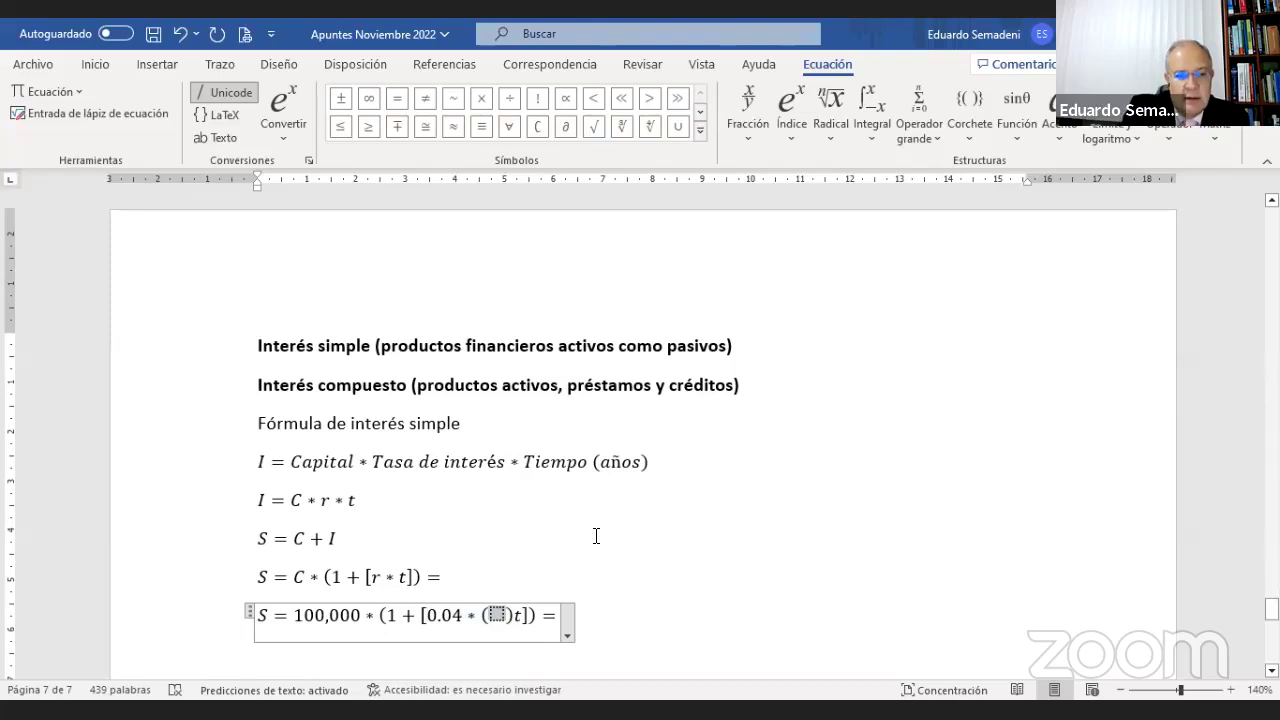
{"action": "type", "text": "180"}
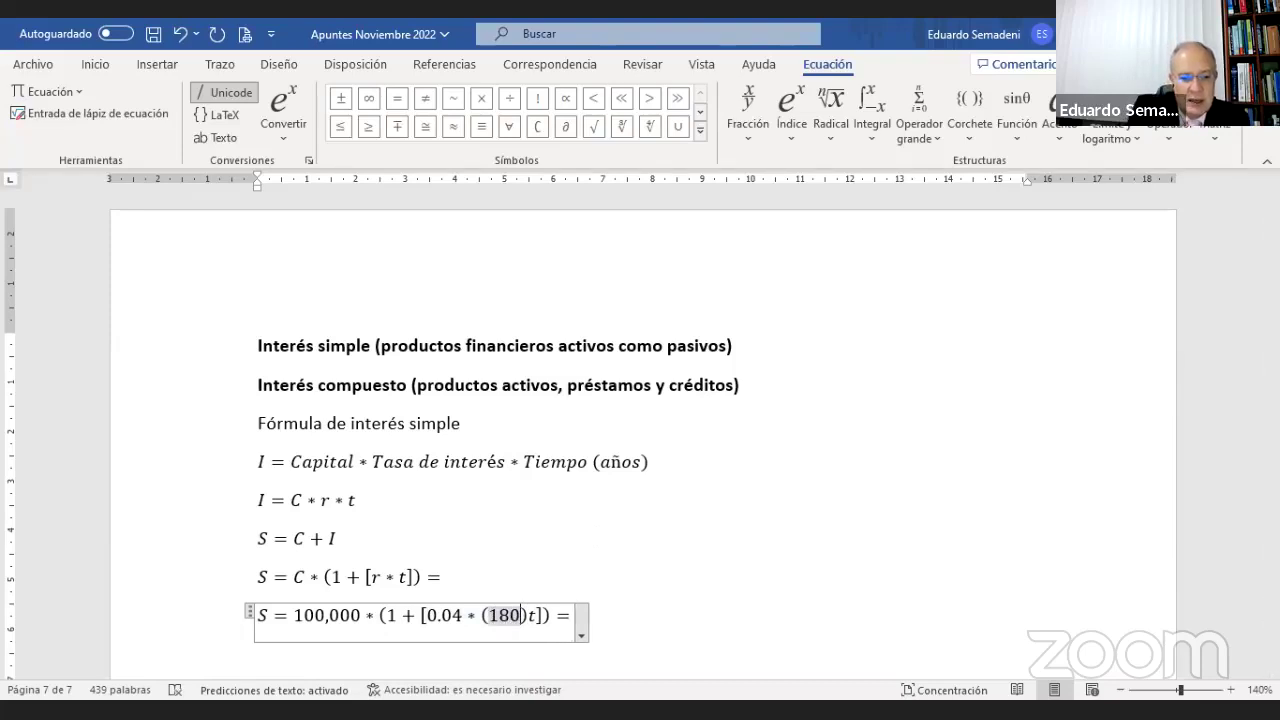
{"action": "type", "text": "/360"}
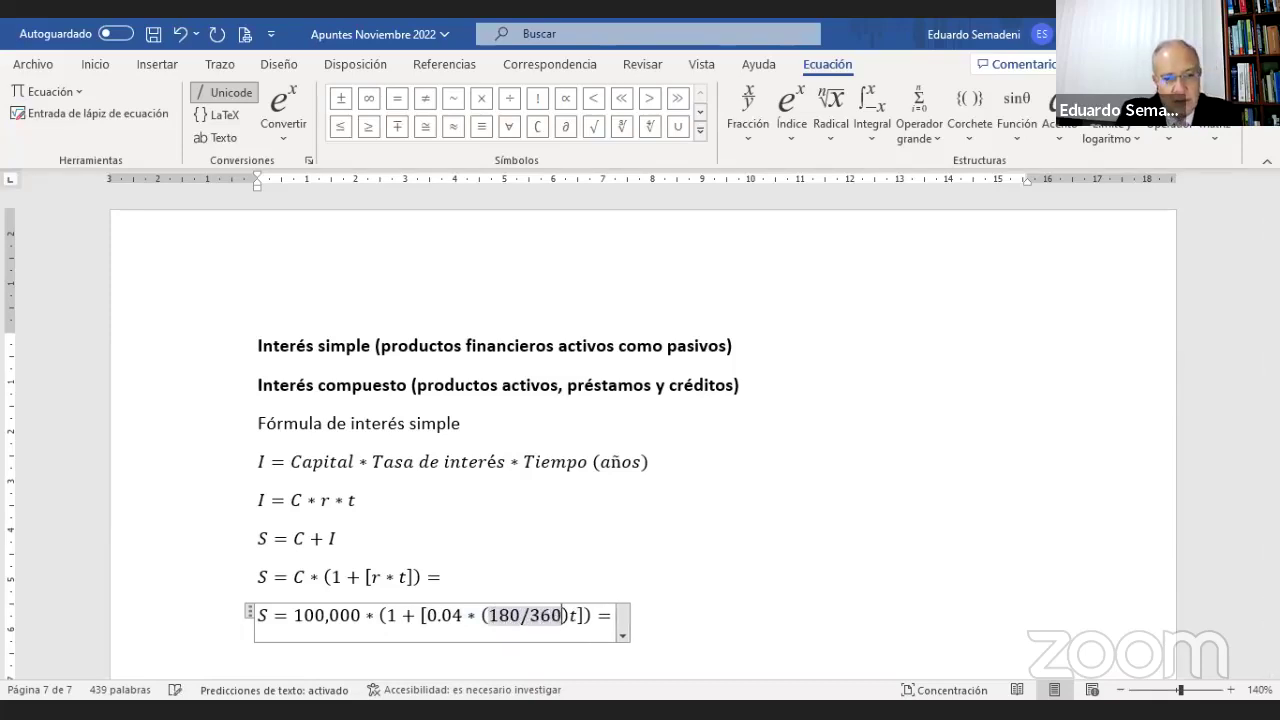
{"action": "key", "text": "Right"}
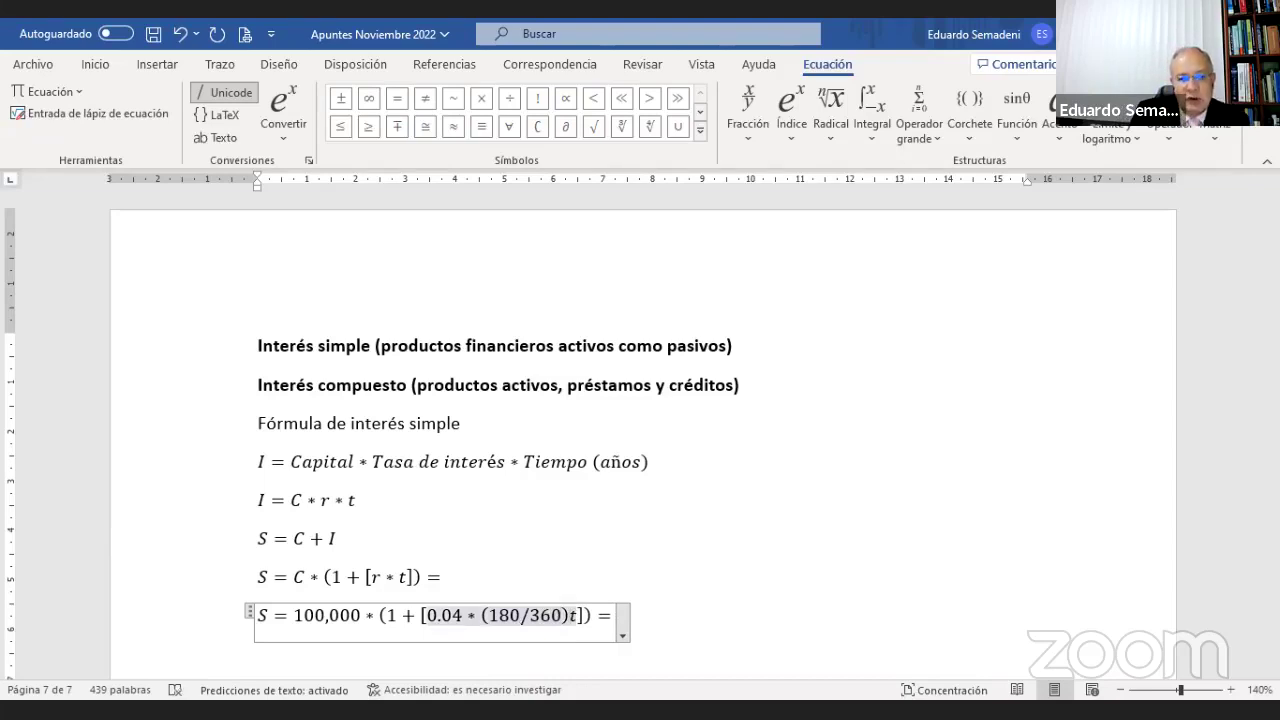
{"action": "key", "text": "Delete"}
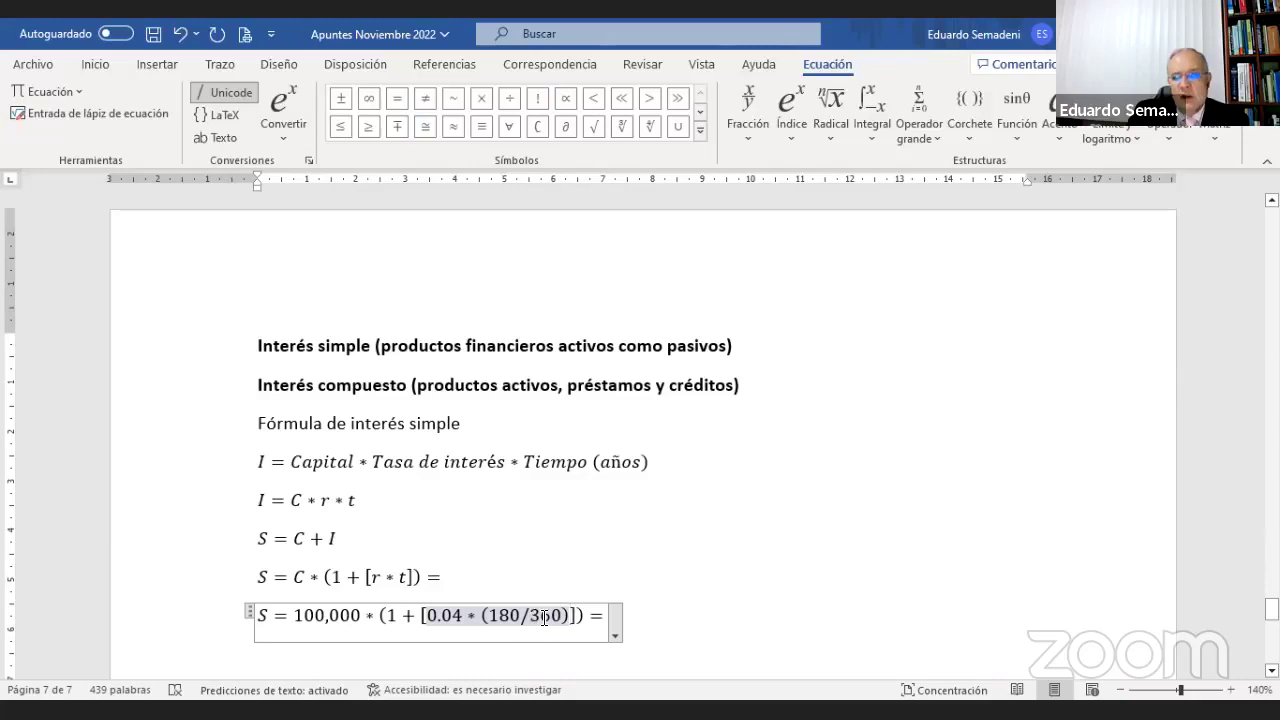
{"action": "left_click", "coordinate": [636, 610]}
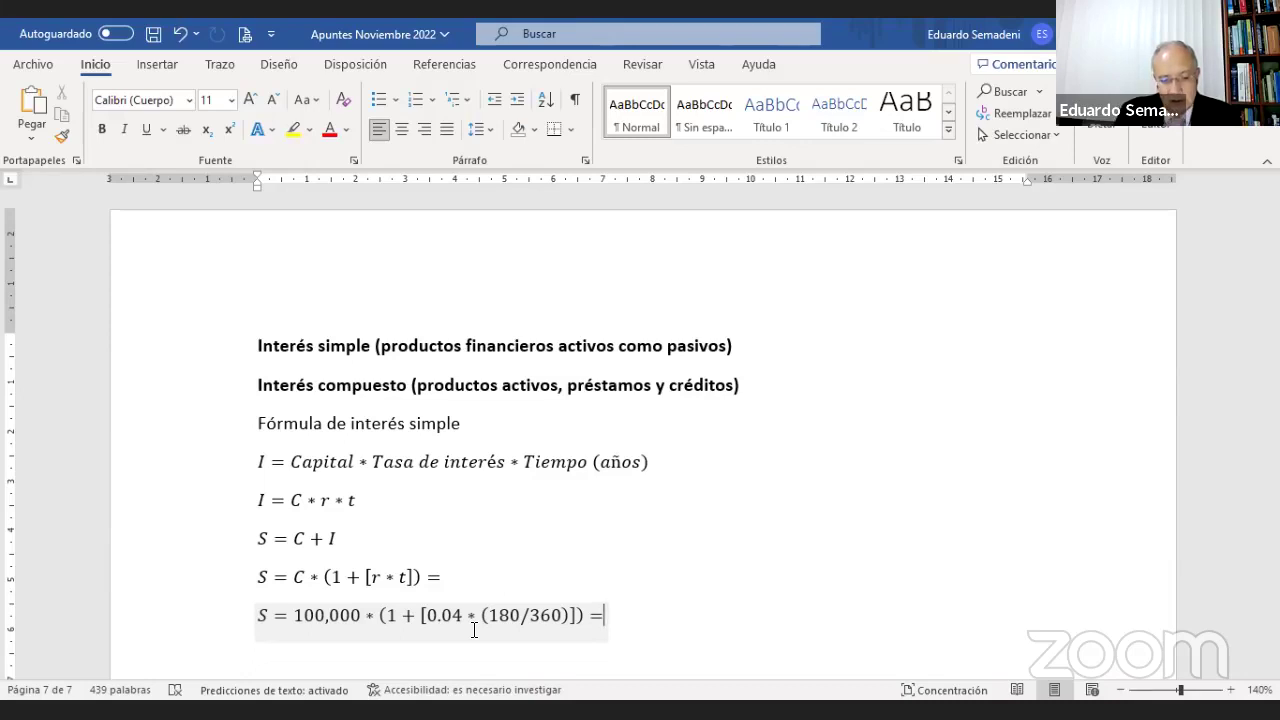
Enter the result 107,000 after the equals sign and paste the general formula on the line below.
{"action": "type", "text": "10"}
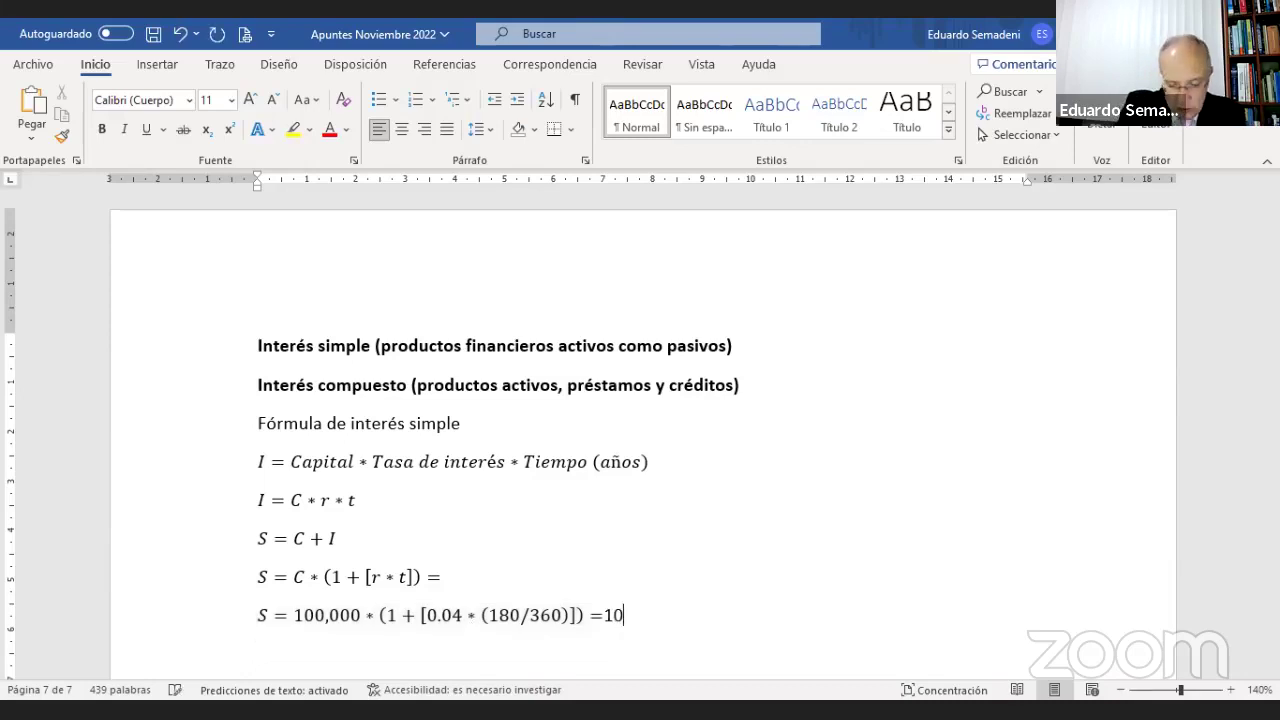
{"action": "type", "text": "7,000"}
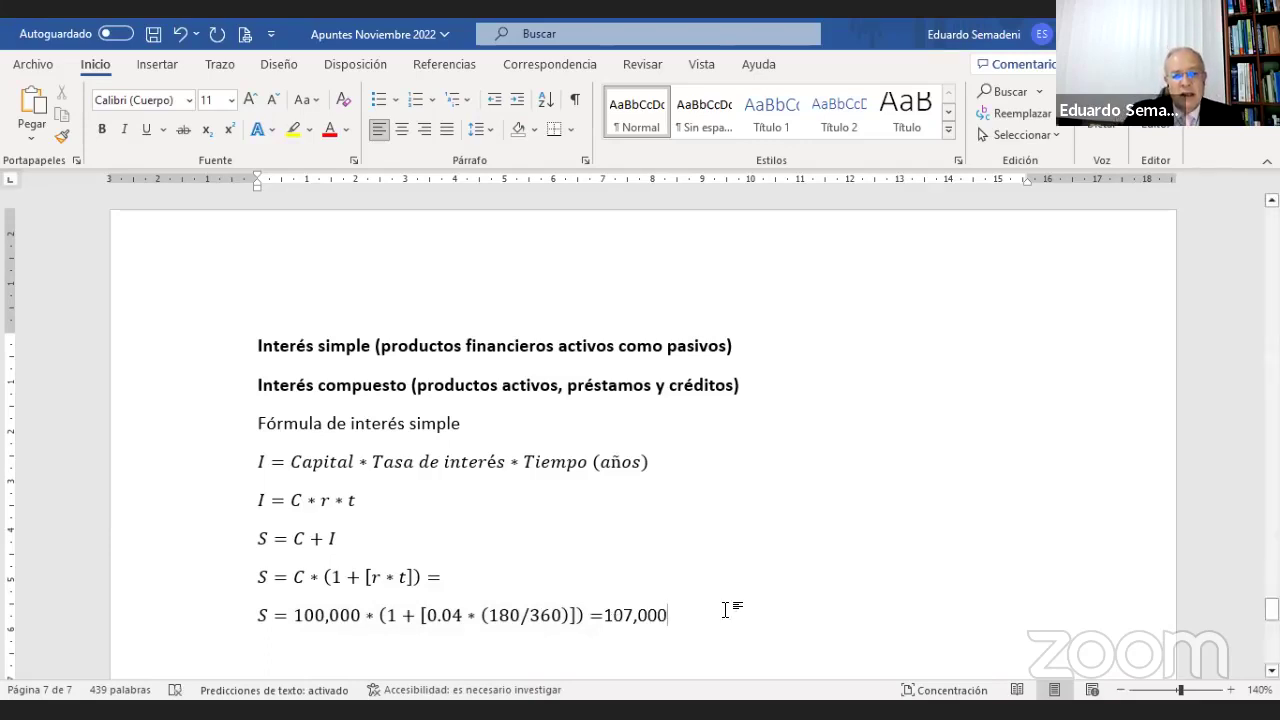
{"action": "scroll", "coordinate": [248, 569], "scroll_direction": "down", "scroll_amount": 2}
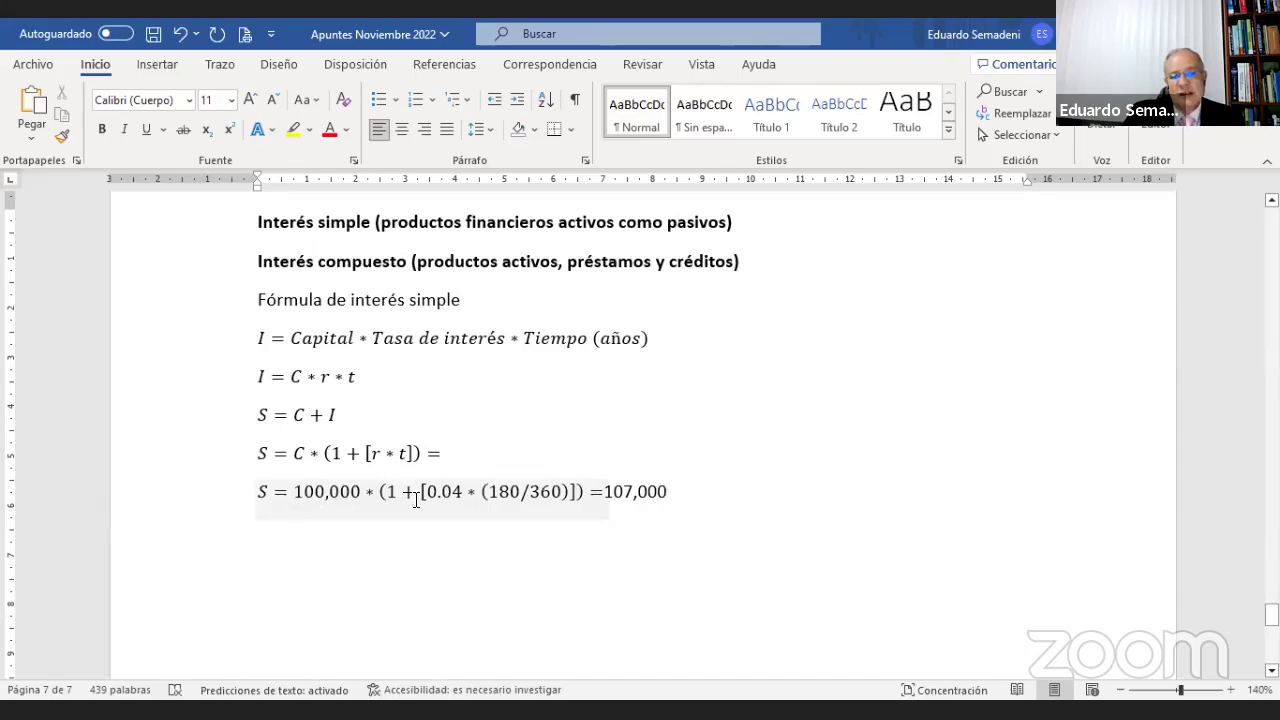
{"action": "left_click", "coordinate": [280, 533]}
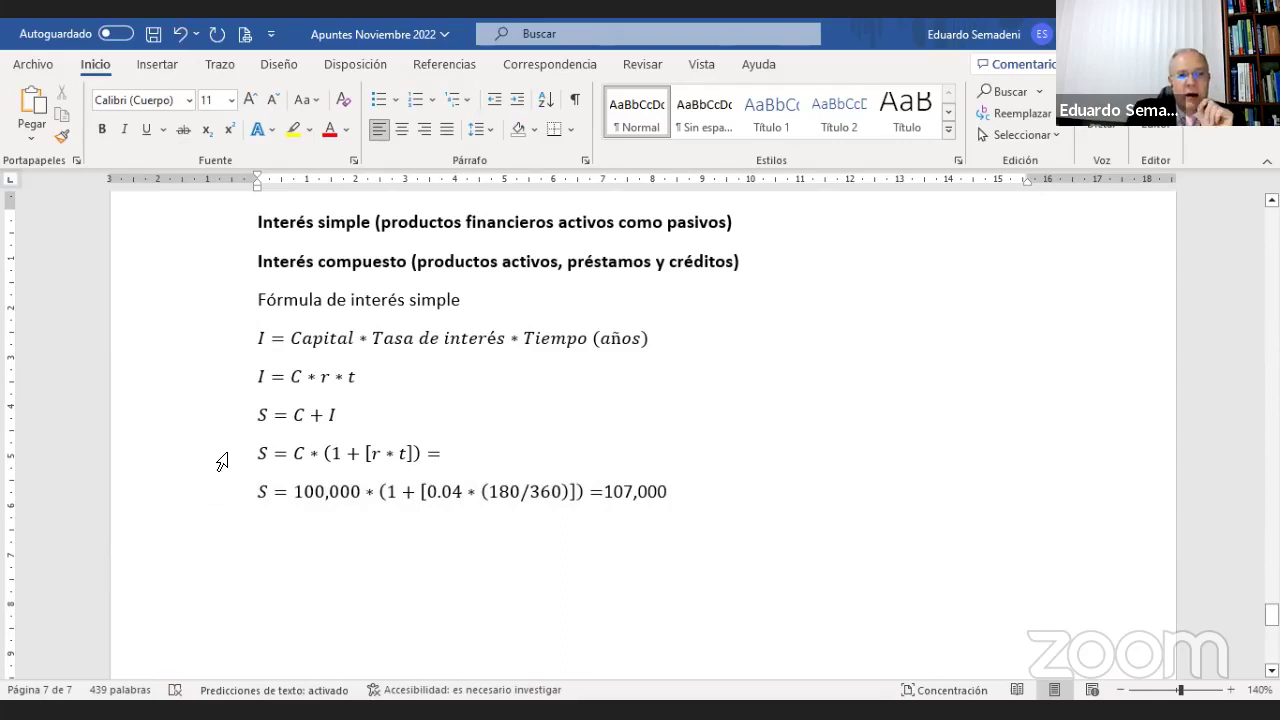
{"action": "left_click", "coordinate": [218, 459]}
{"action": "left_click", "coordinate": [262, 530]}
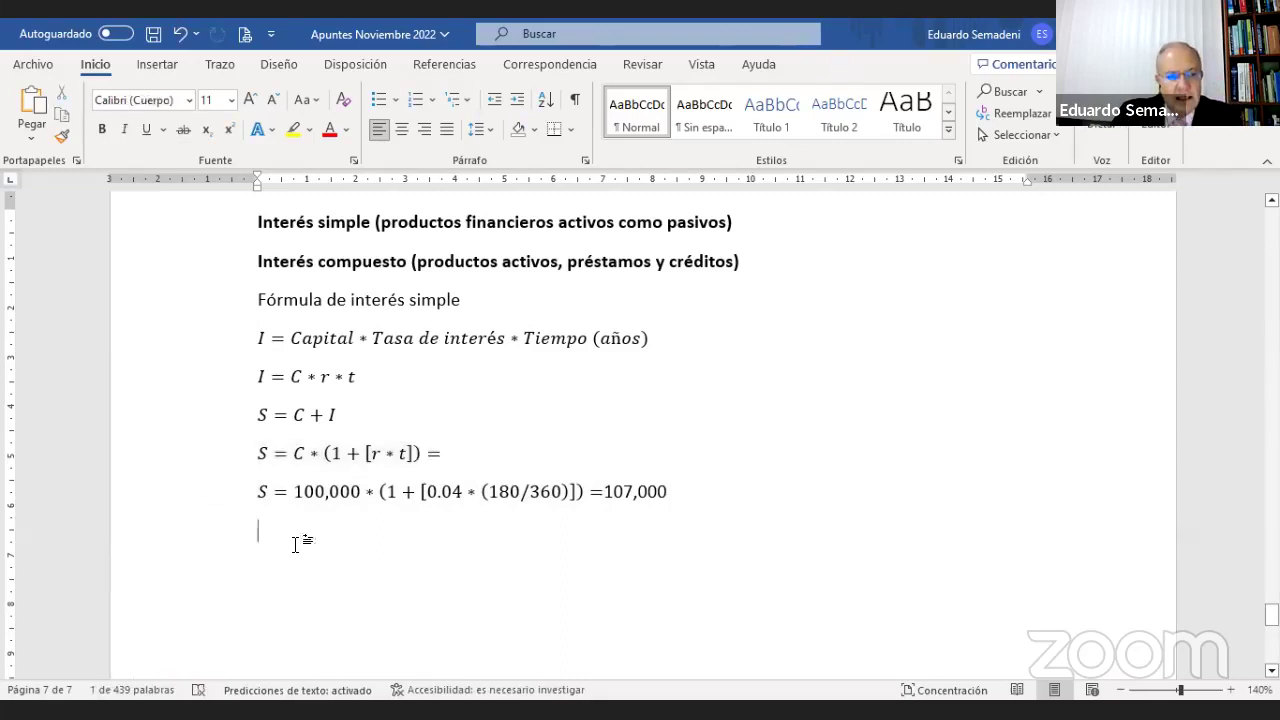
{"action": "type", "text": "S = C ∗ (1 + [r ∗ t]) ="}
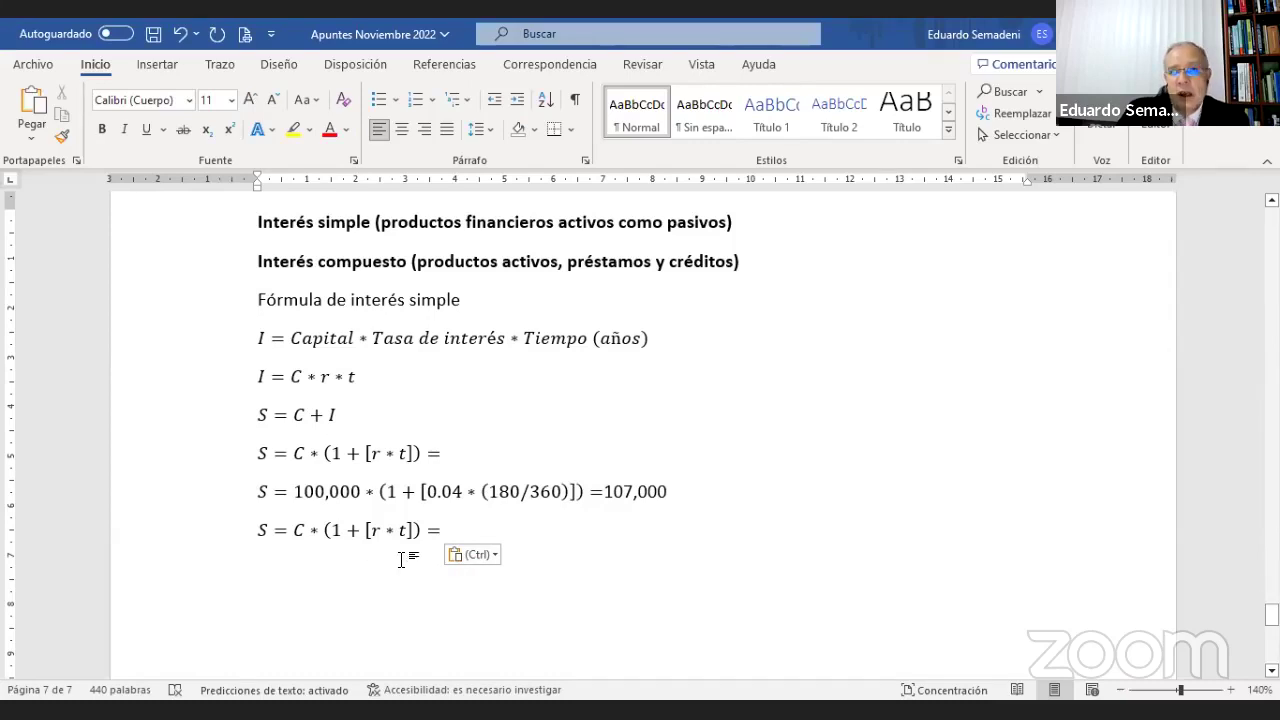
Insert a new equation S = C * (1 + r)^t with t as a superscript exponent.
{"action": "left_click", "coordinate": [157, 64]}
{"action": "key", "text": "alt+shift+0"}
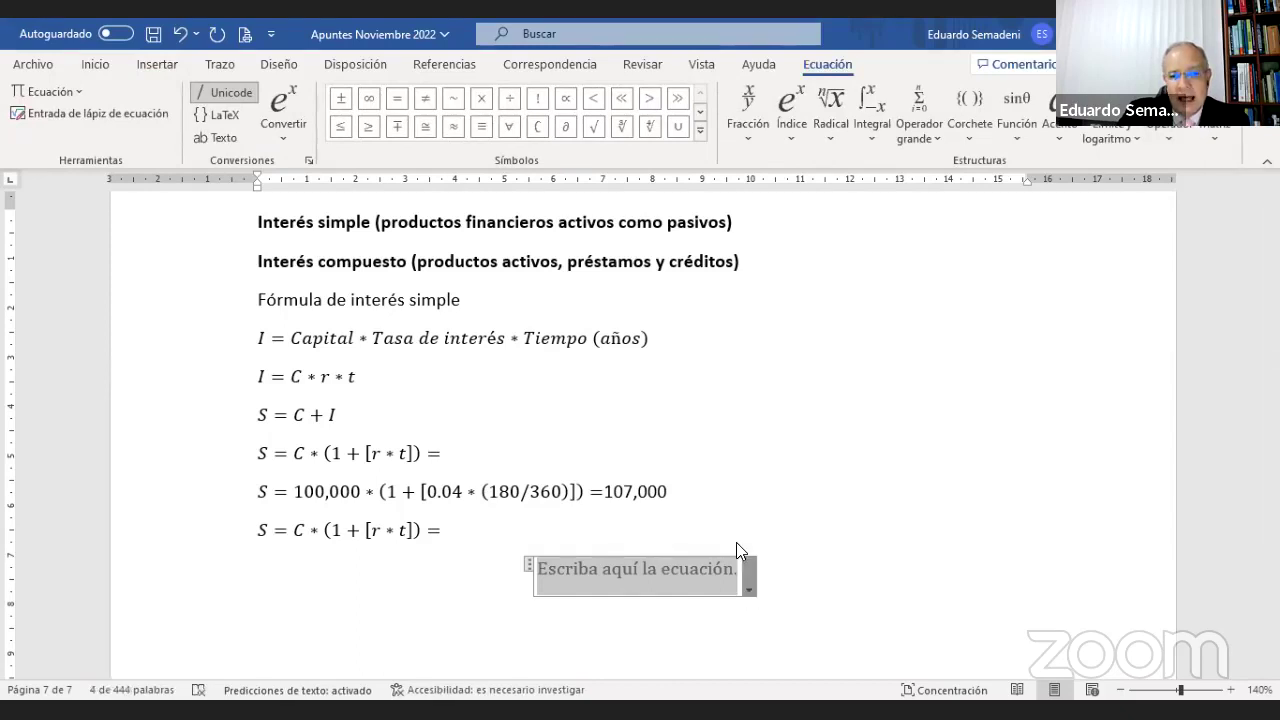
{"action": "left_click", "coordinate": [460, 566]}
{"action": "type", "text": "S "}
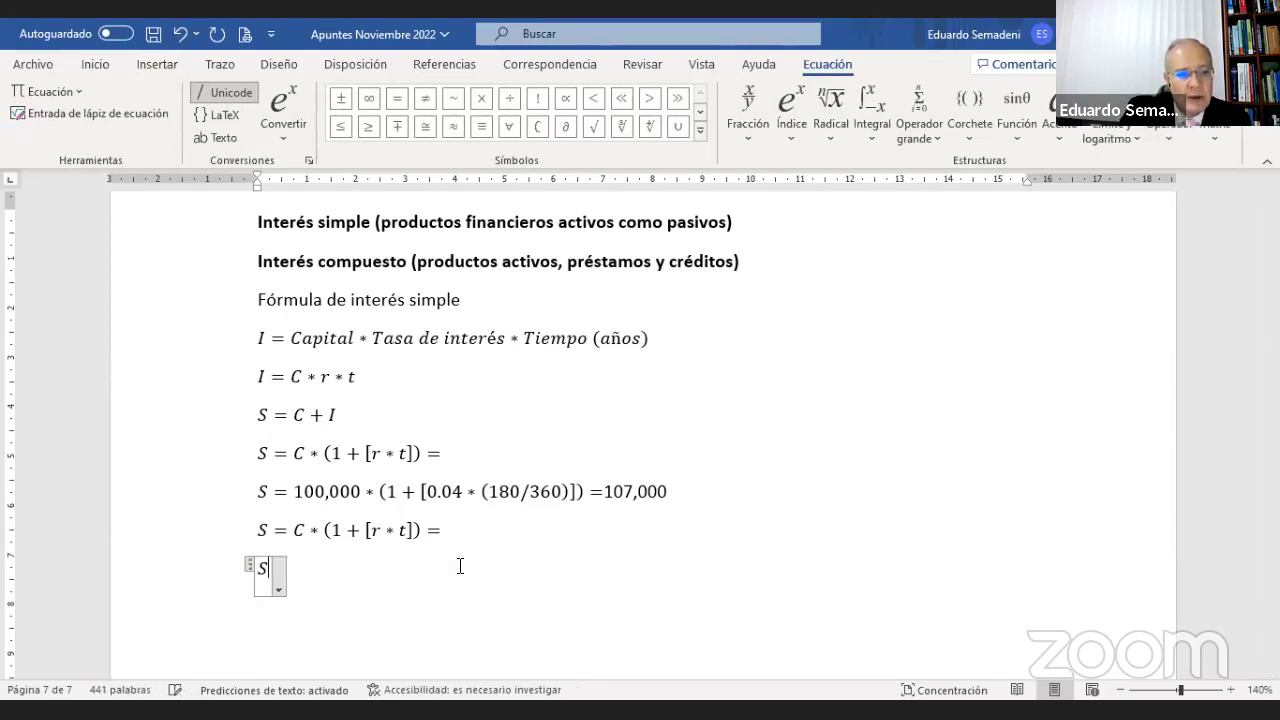
{"action": "type", "text": "= "}
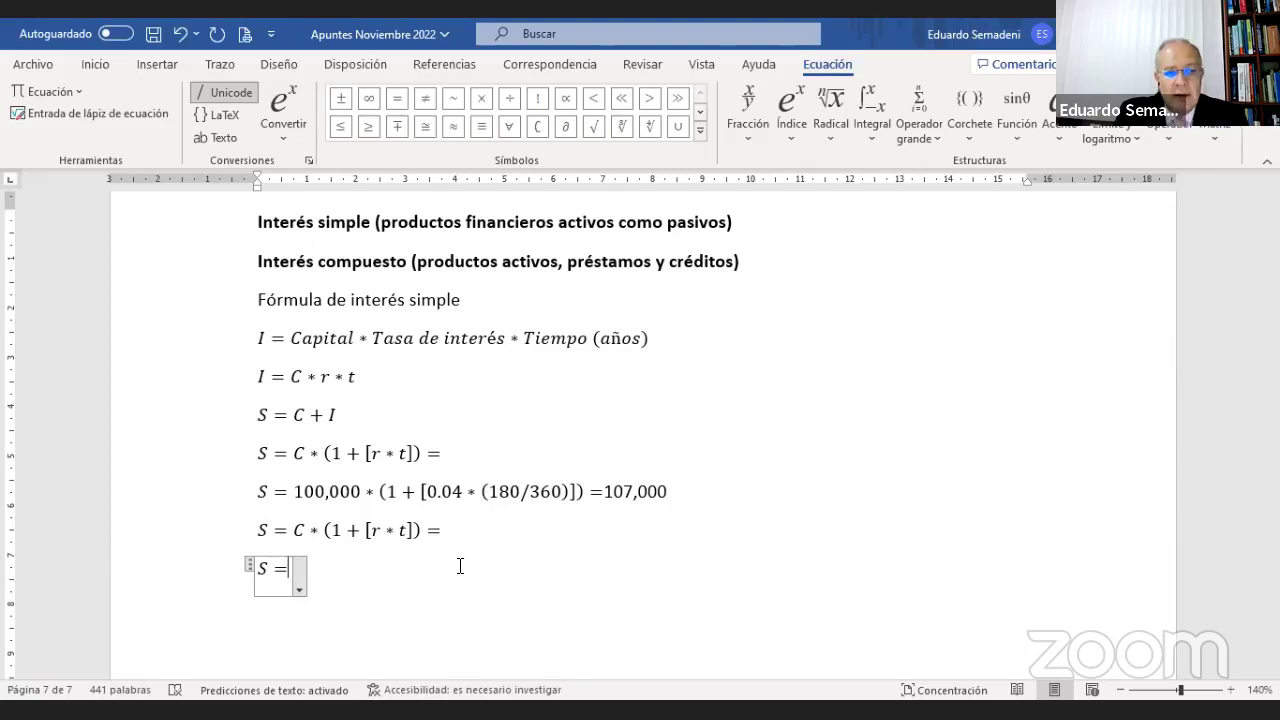
{"action": "type", "text": "C "}
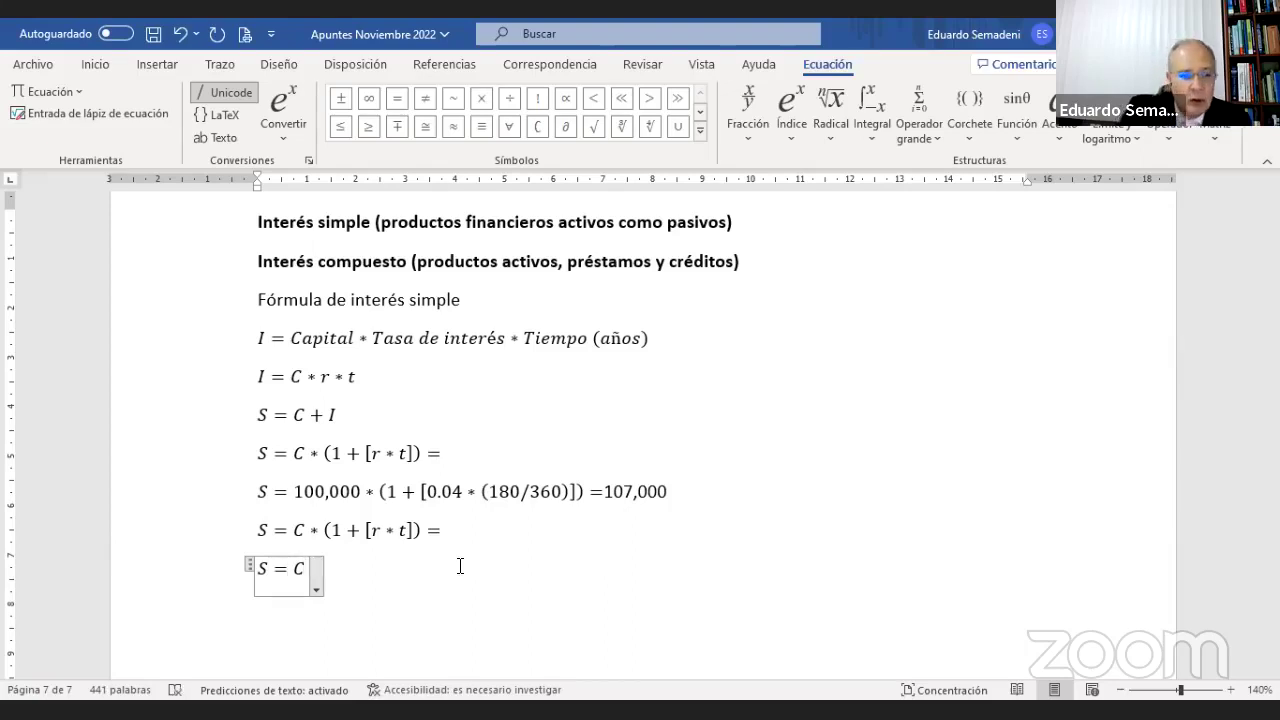
{"action": "type", "text": "*"}
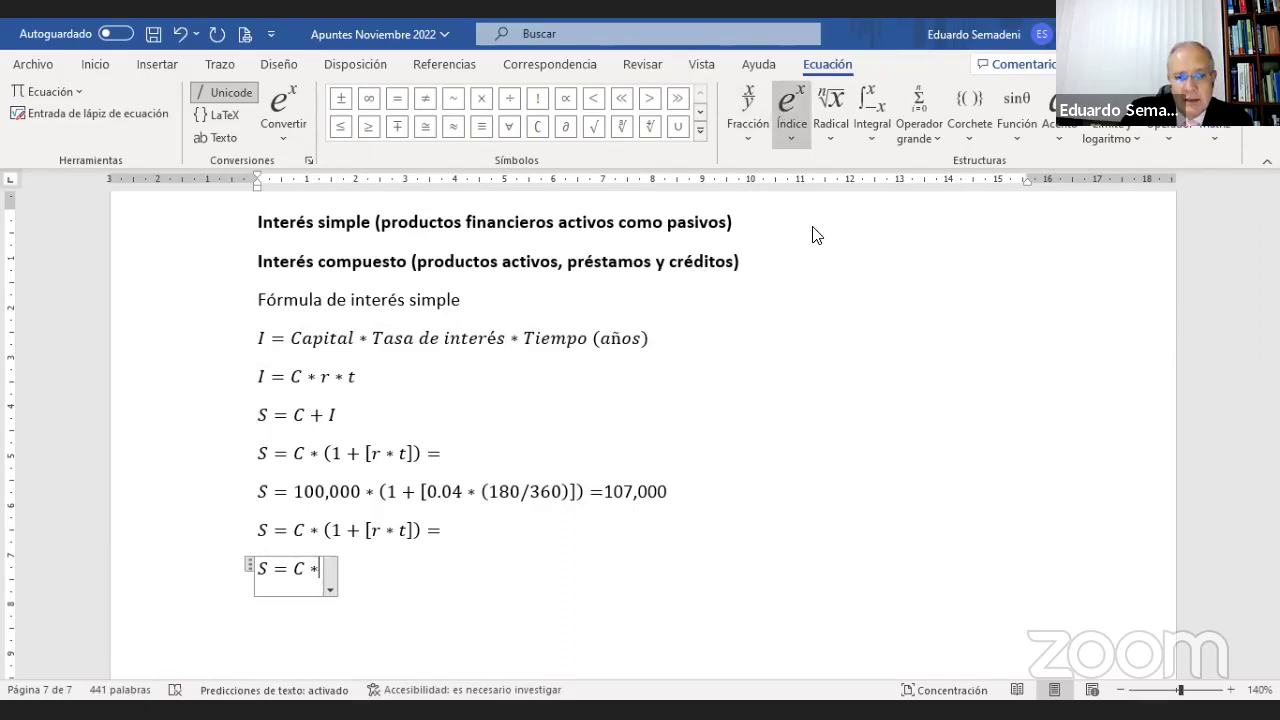
{"action": "left_click", "coordinate": [814, 228]}
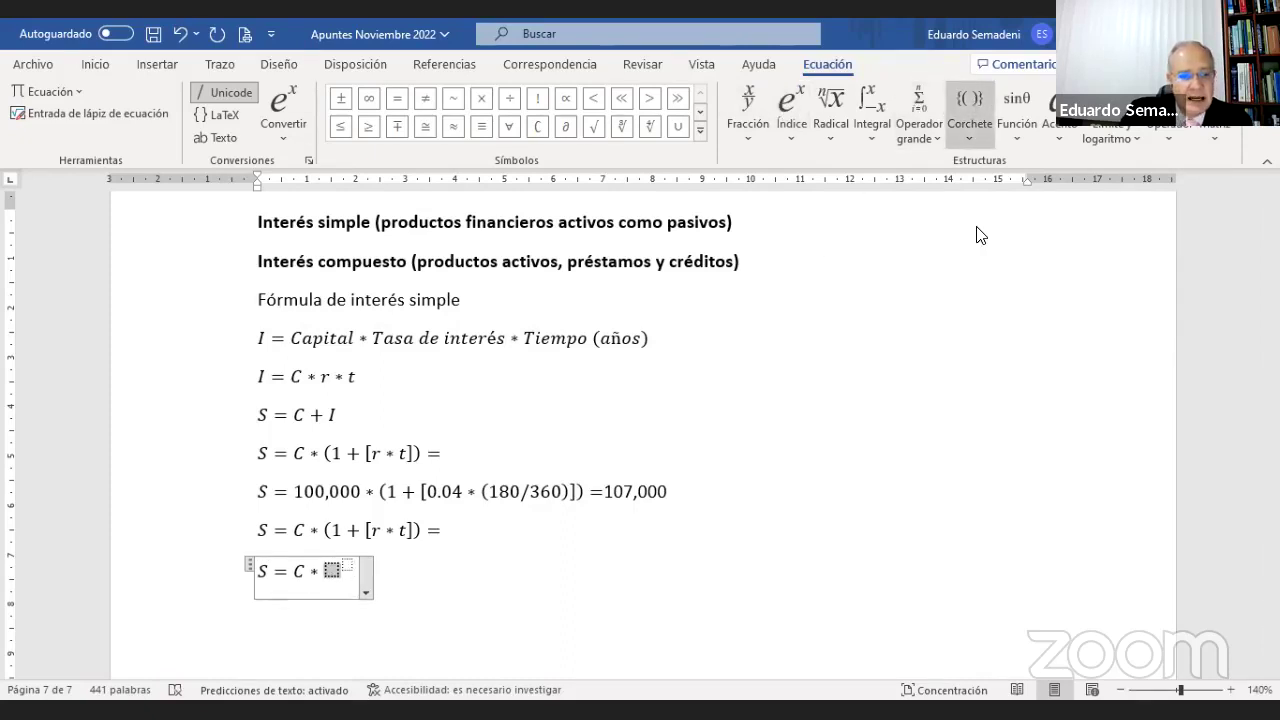
{"action": "type", "text": "(1)"}
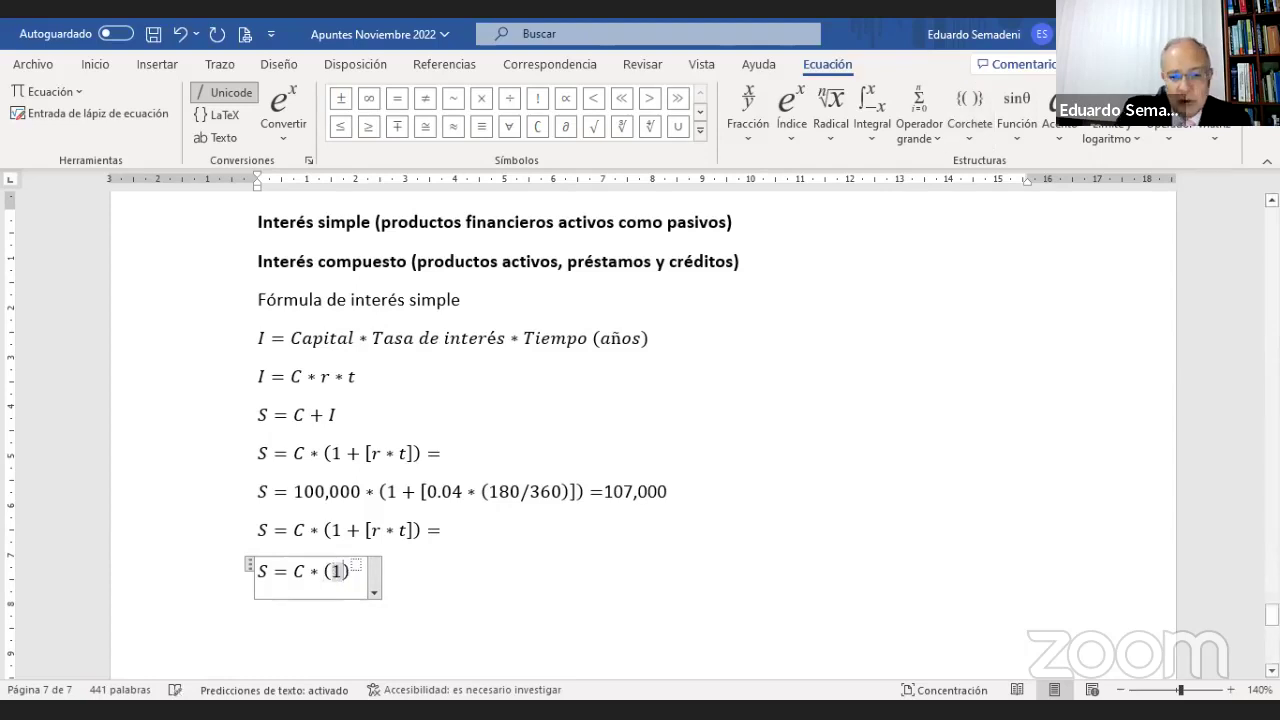
{"action": "type", "text": "+r"}
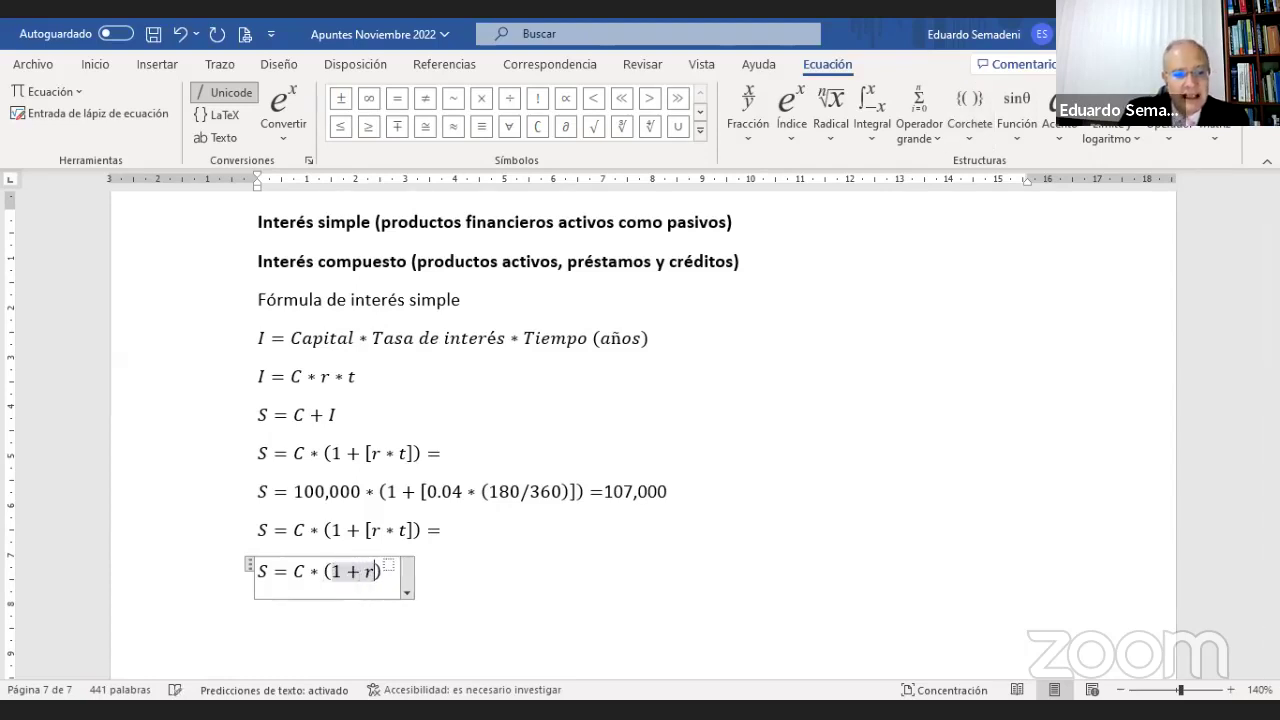
{"action": "key", "text": "Right"}
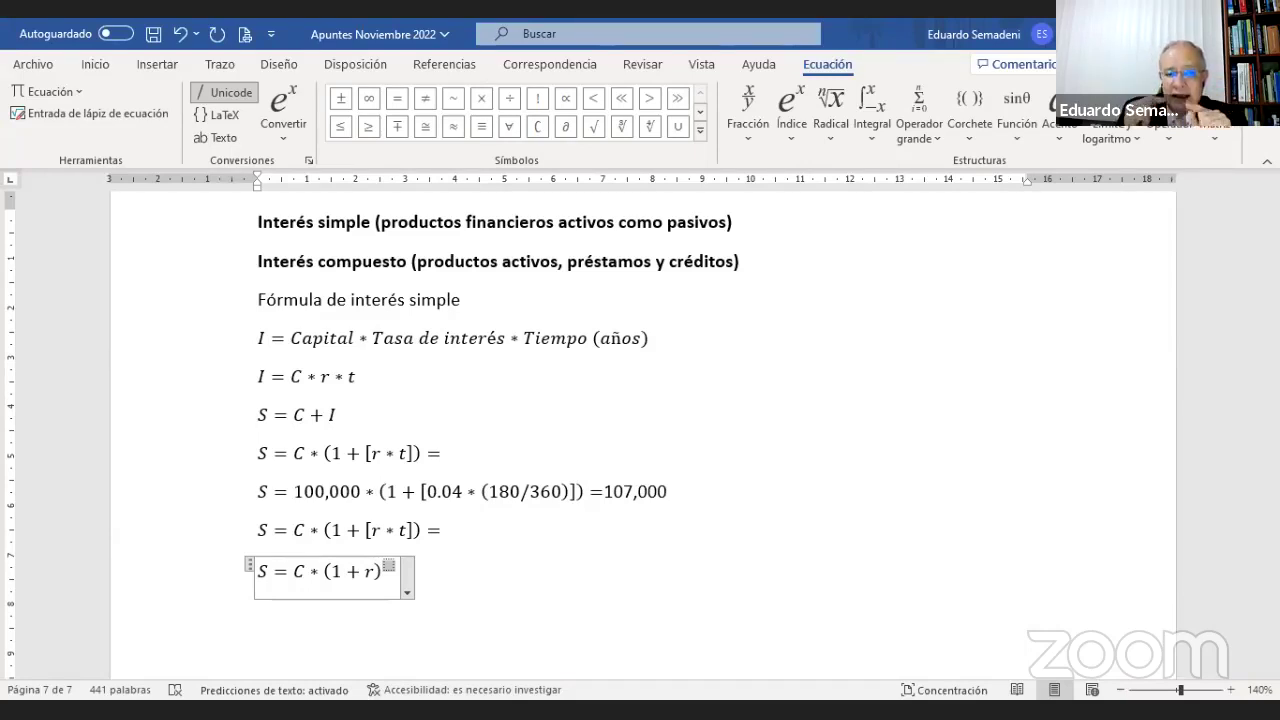
{"action": "type", "text": "^t"}
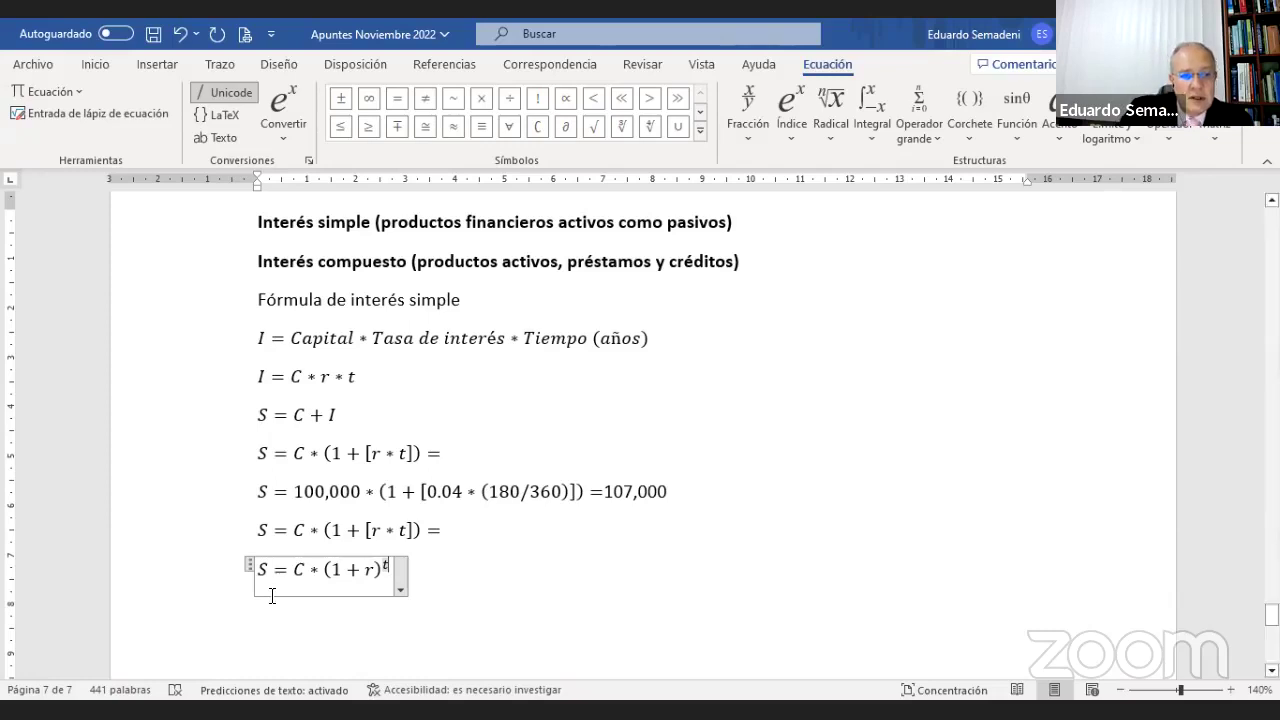
{"action": "left_click", "coordinate": [226, 586]}
Paste the compound formula below and substitute 100,000 for C and 0.04 for r.
{"action": "left_click", "coordinate": [294, 626]}
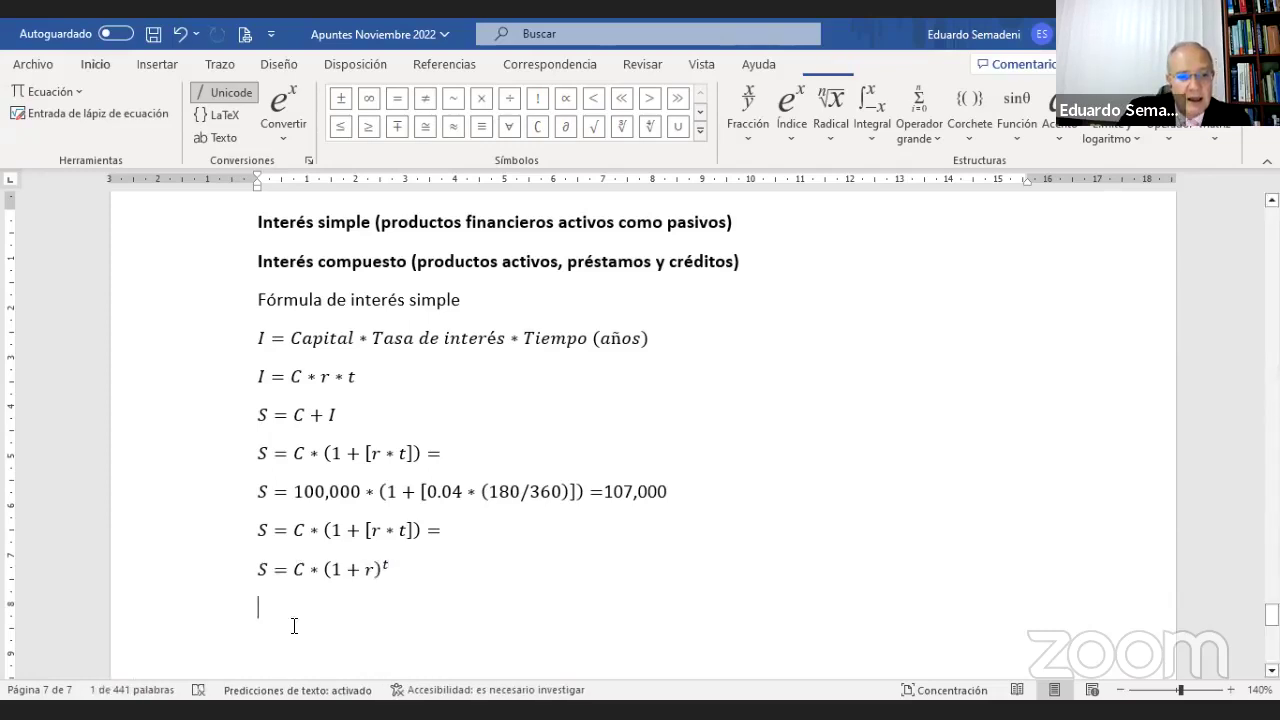
{"action": "key", "text": "ctrl+v"}
{"action": "double_click", "coordinate": [299, 607]}
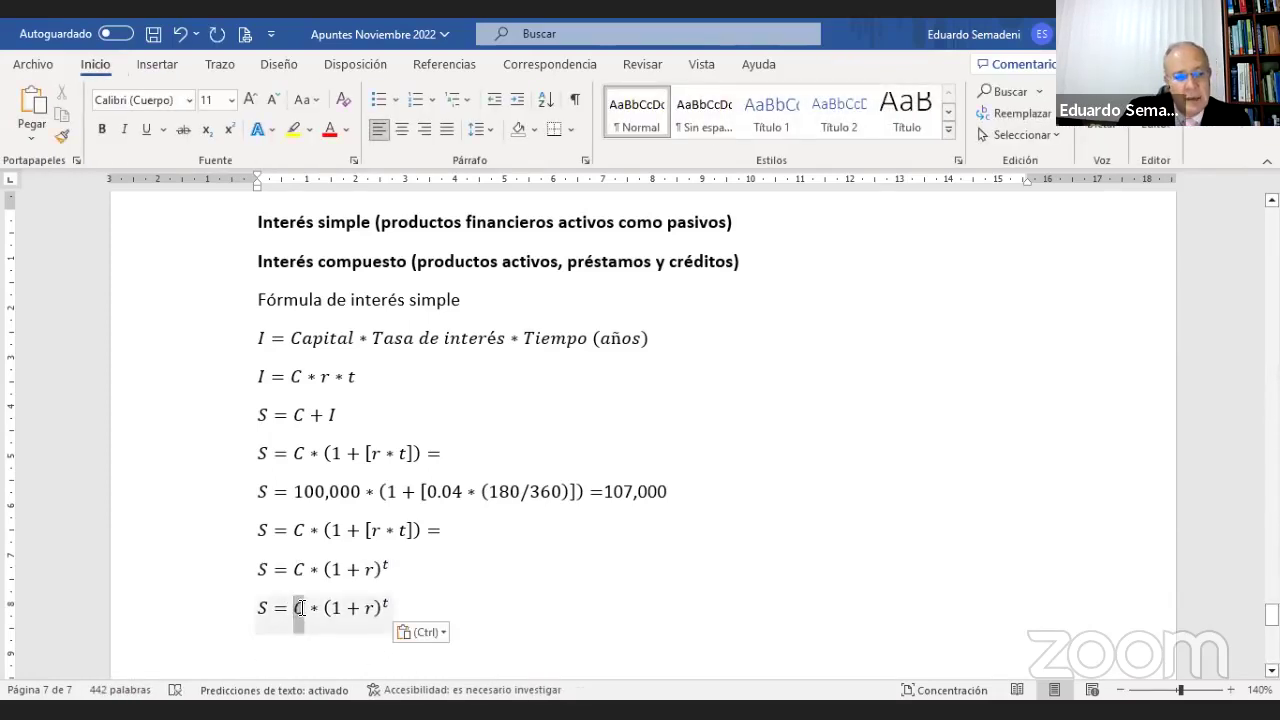
{"action": "type", "text": "100"}
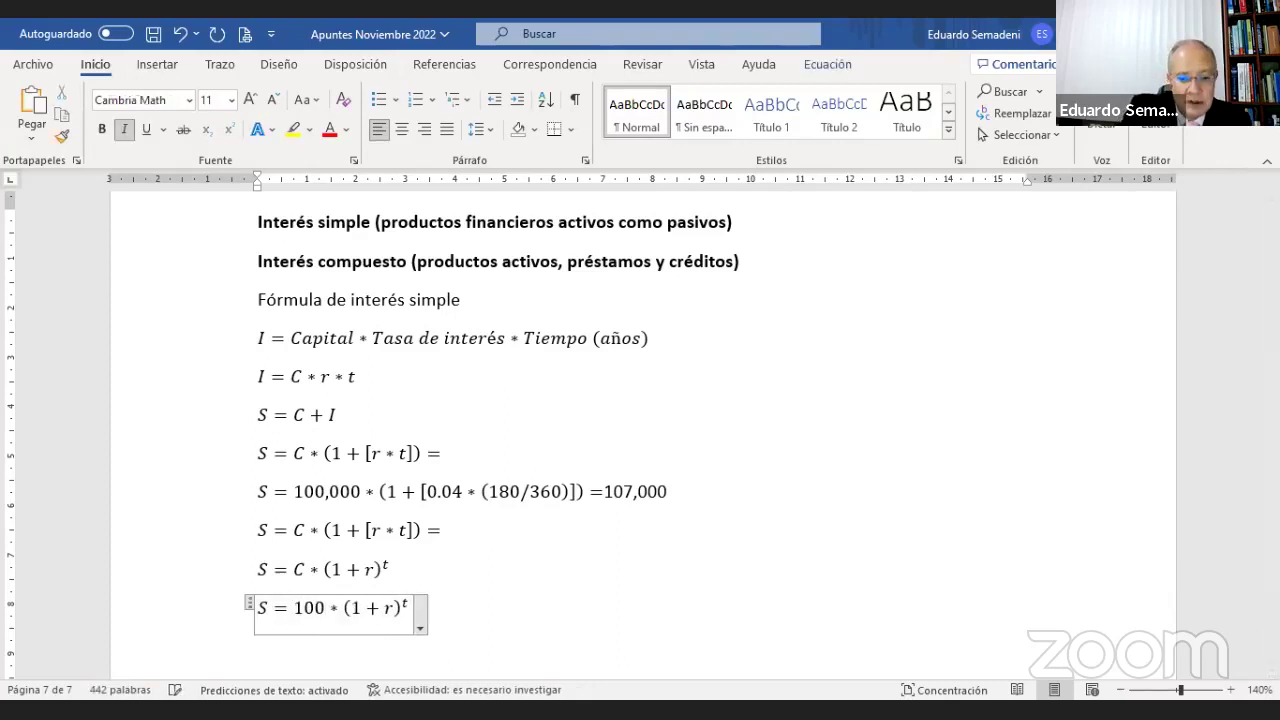
{"action": "type", "text": ",000"}
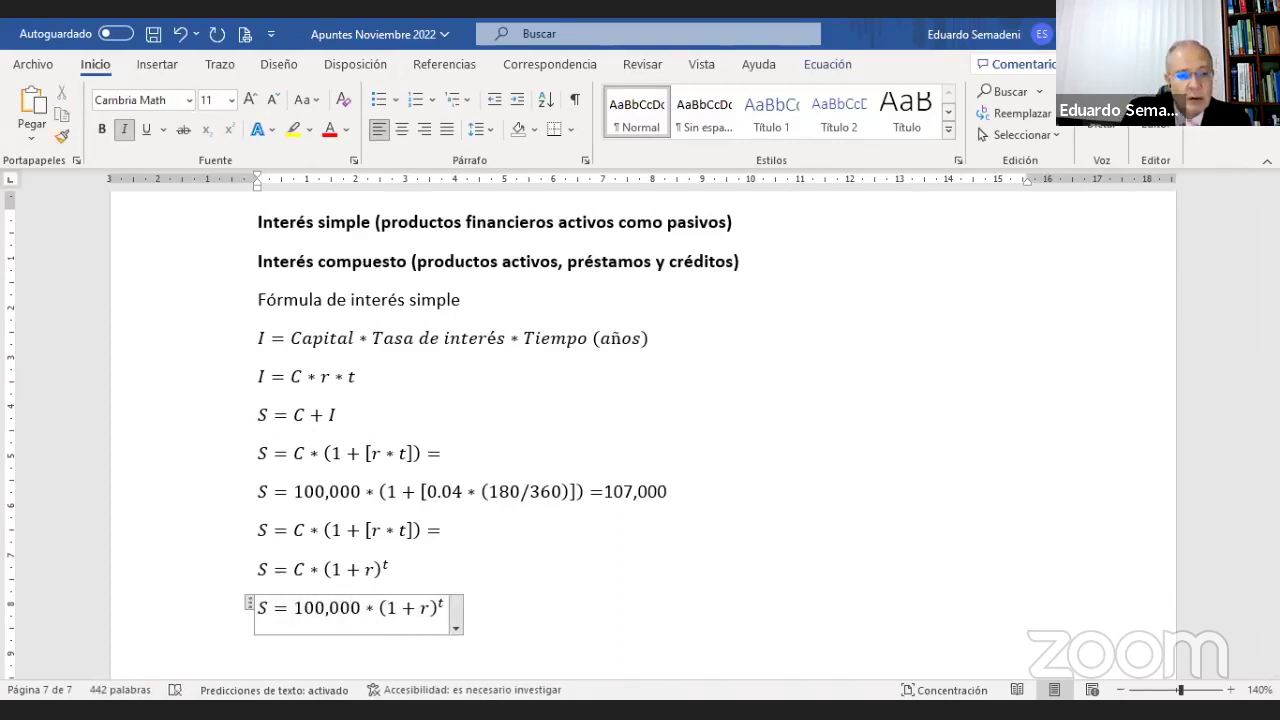
{"action": "left_click_drag", "start_coordinate": [386, 607], "coordinate": [428, 607]}
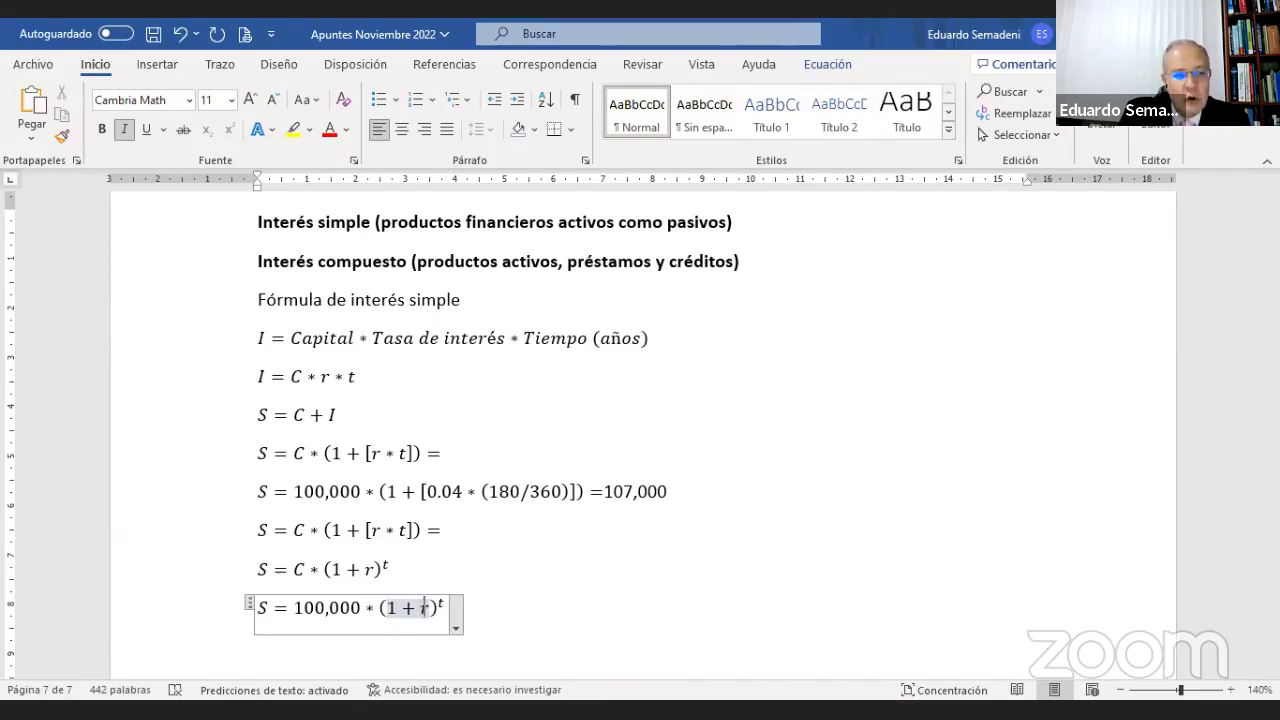
{"action": "type", "text": "0.0"}
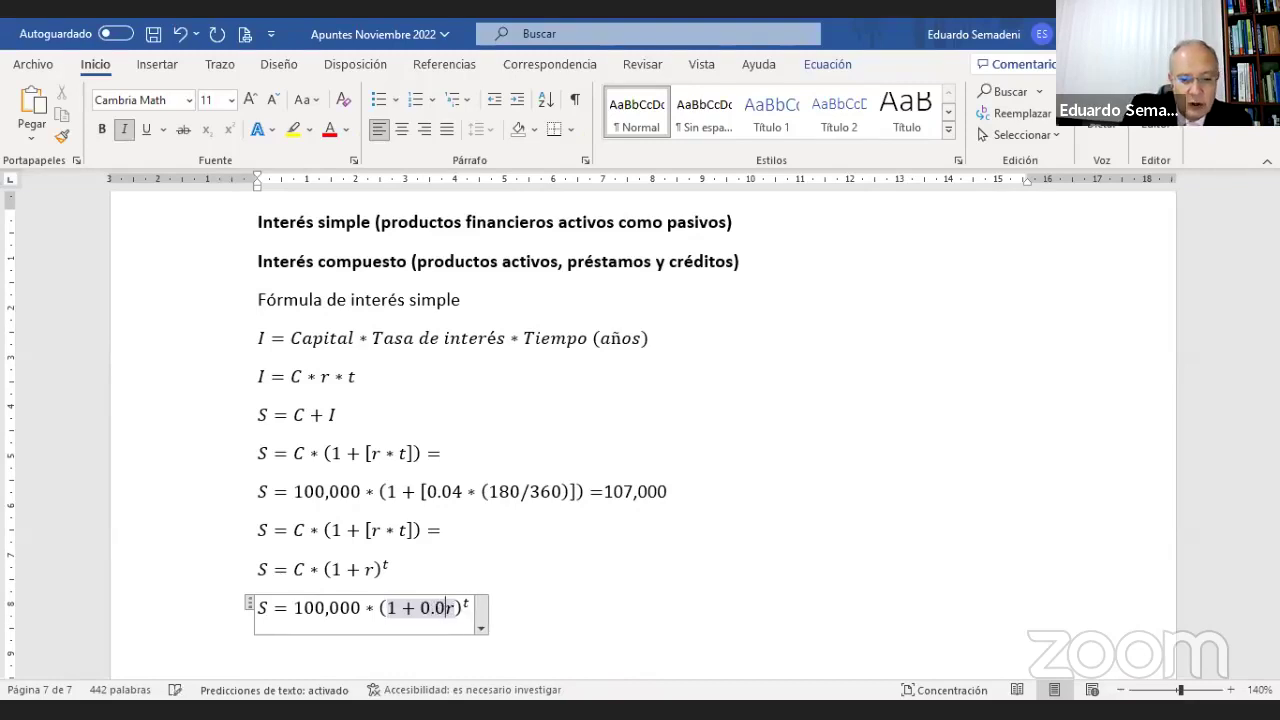
{"action": "type", "text": "4"}
{"action": "key", "text": "Right"}
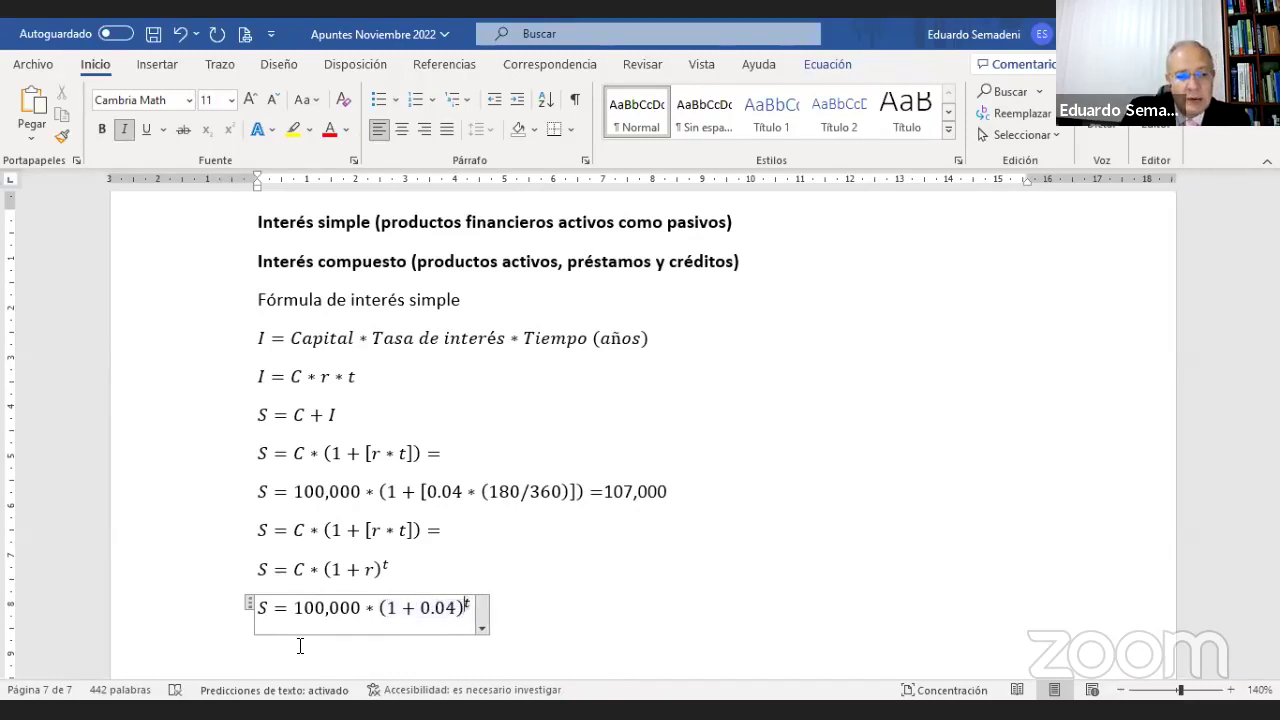
{"action": "left_click", "coordinate": [157, 64]}
{"action": "left_click", "coordinate": [827, 64]}
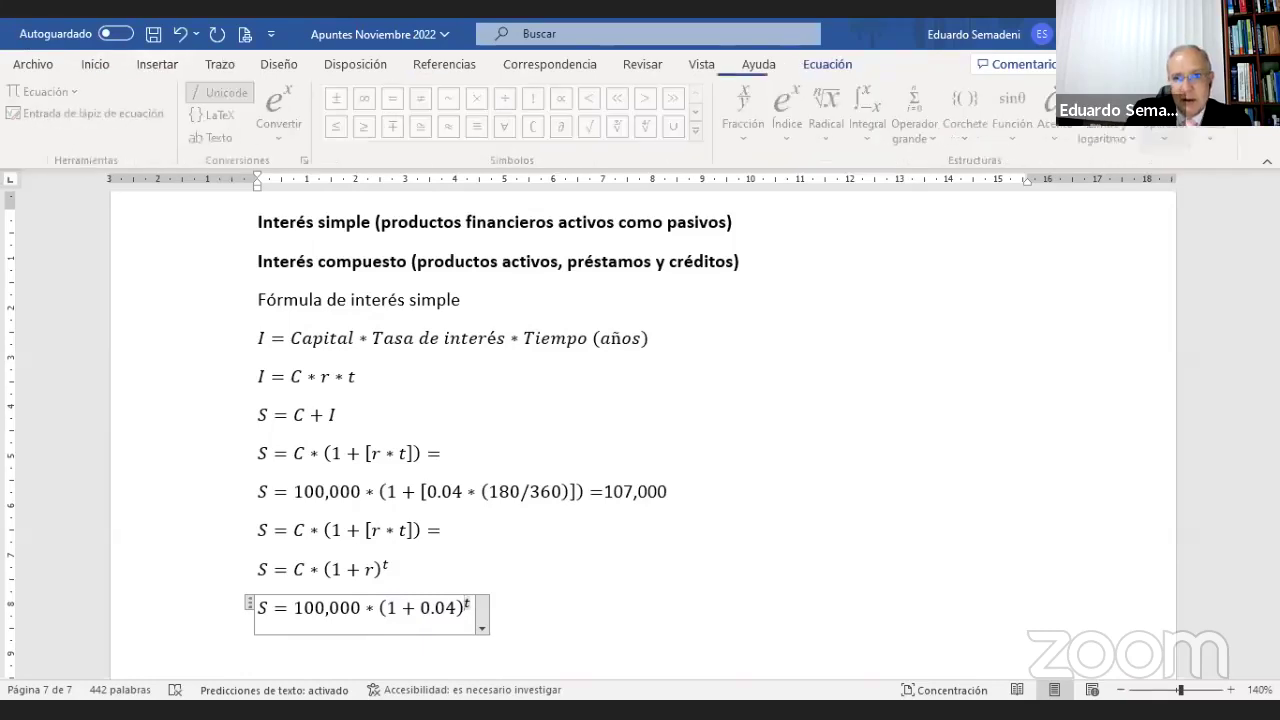
Change the exponent from t to the bracketed linear fraction (180/360).
{"action": "left_click", "coordinate": [970, 105]}
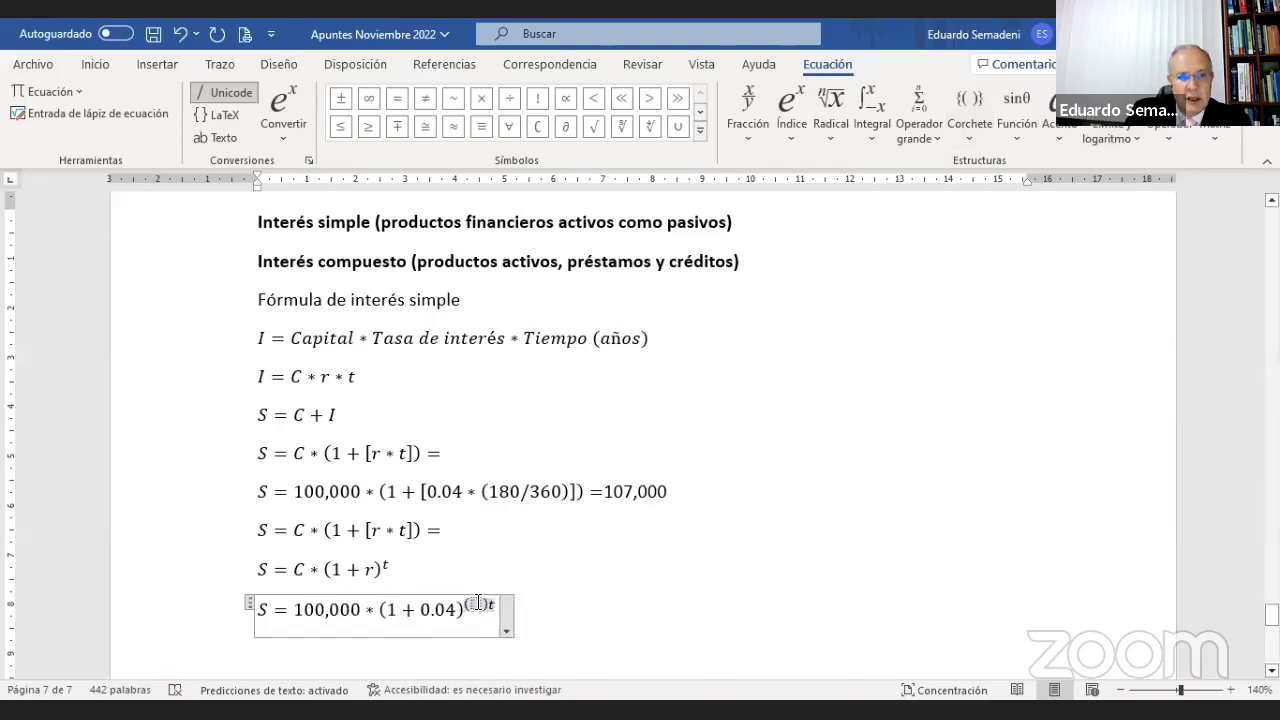
{"action": "left_click", "coordinate": [752, 132]}
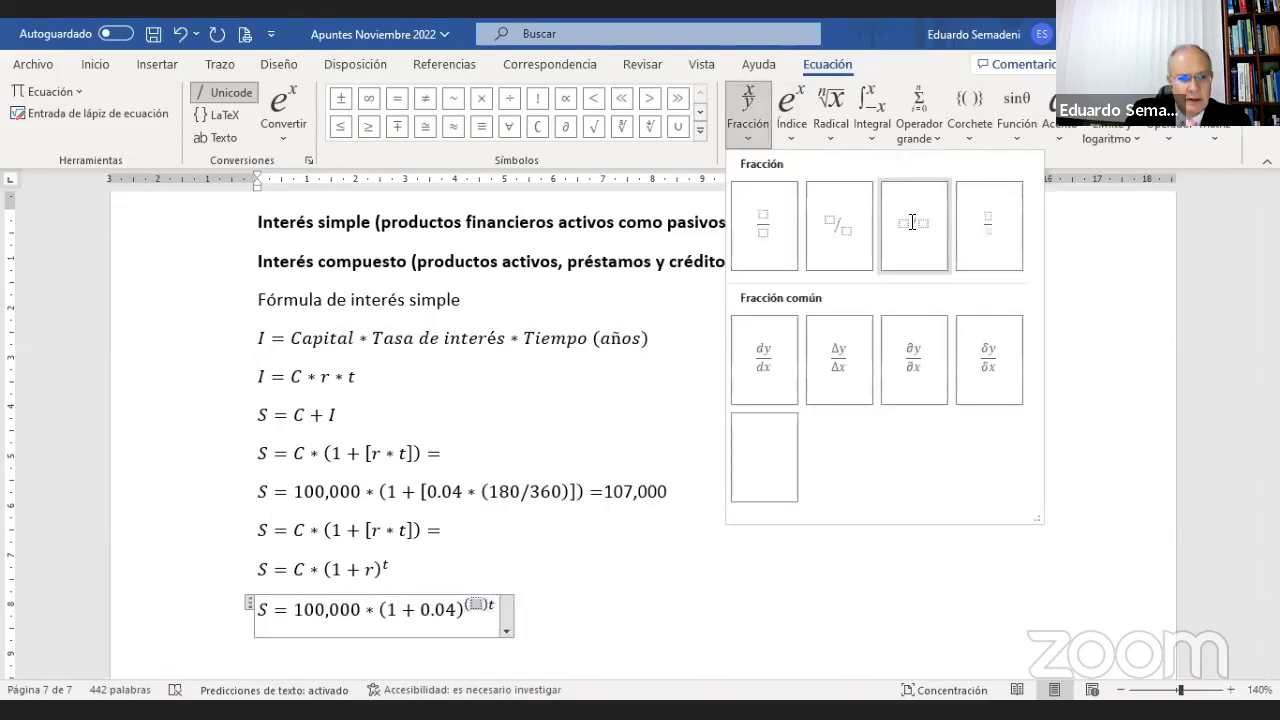
{"action": "left_click", "coordinate": [912, 222]}
{"action": "type", "text": "1"}
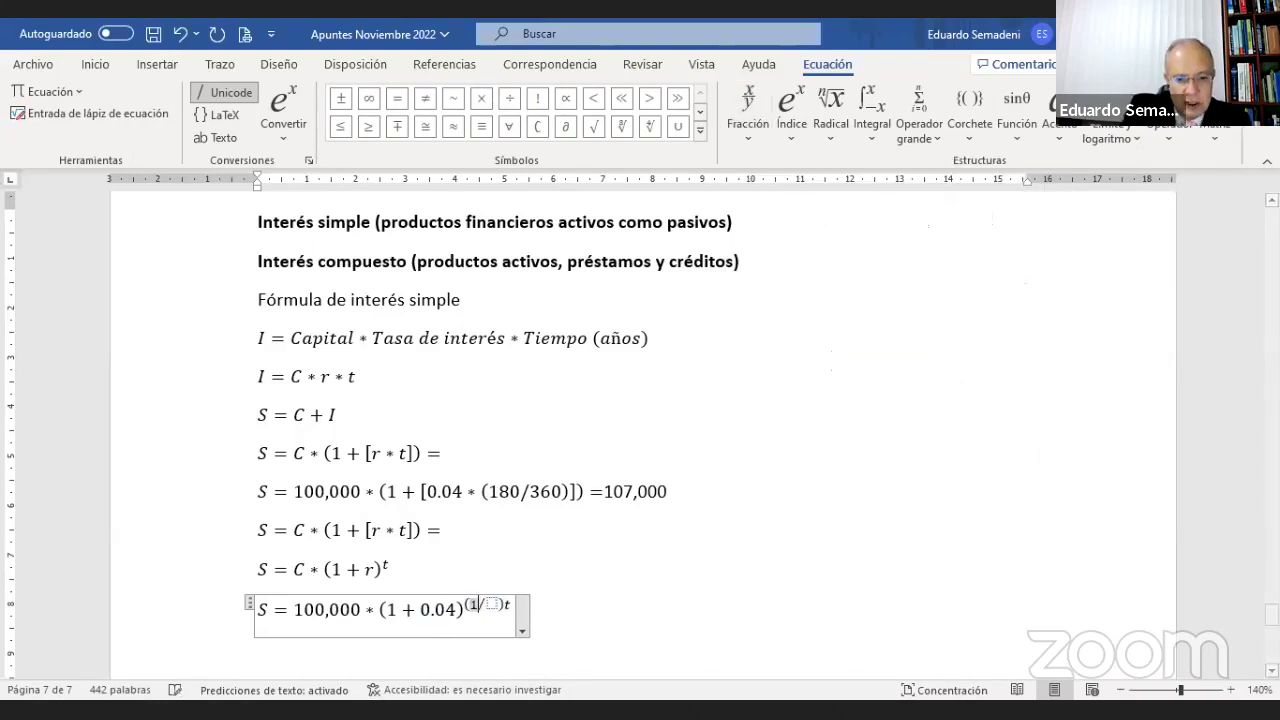
{"action": "type", "text": "80"}
{"action": "key", "text": "Right"}
{"action": "type", "text": "36"}
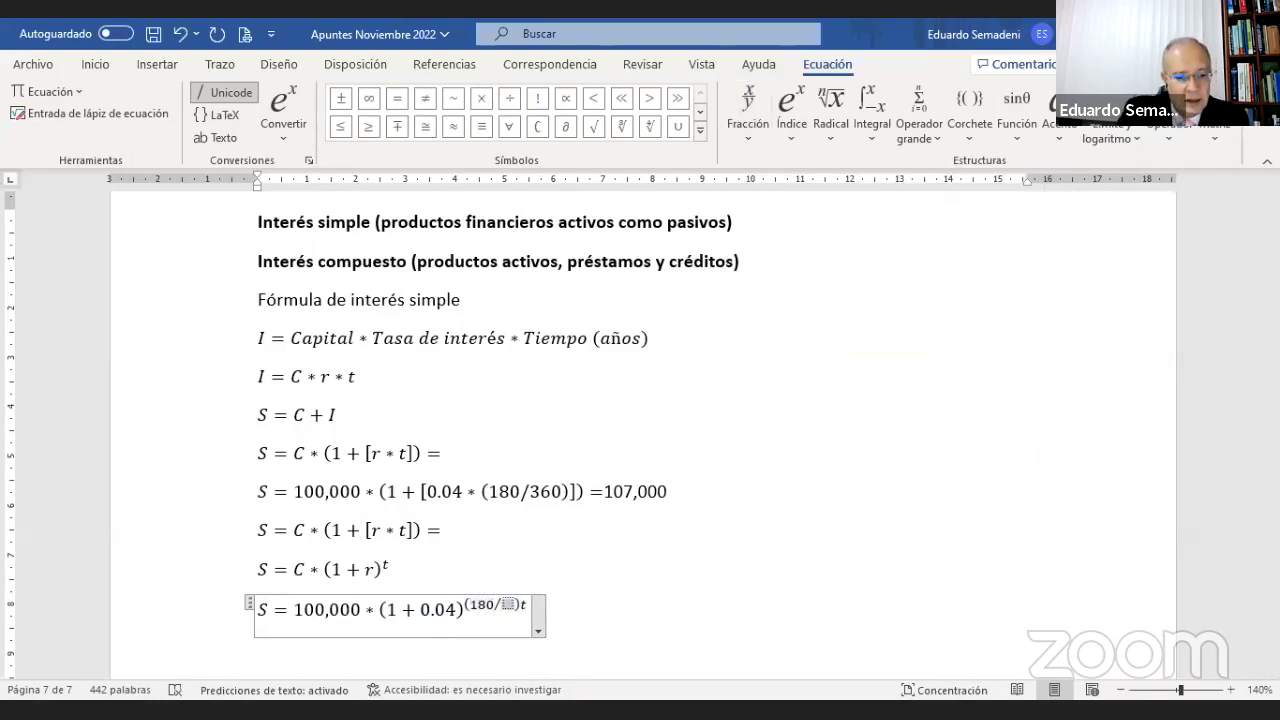
{"action": "type", "text": "0"}
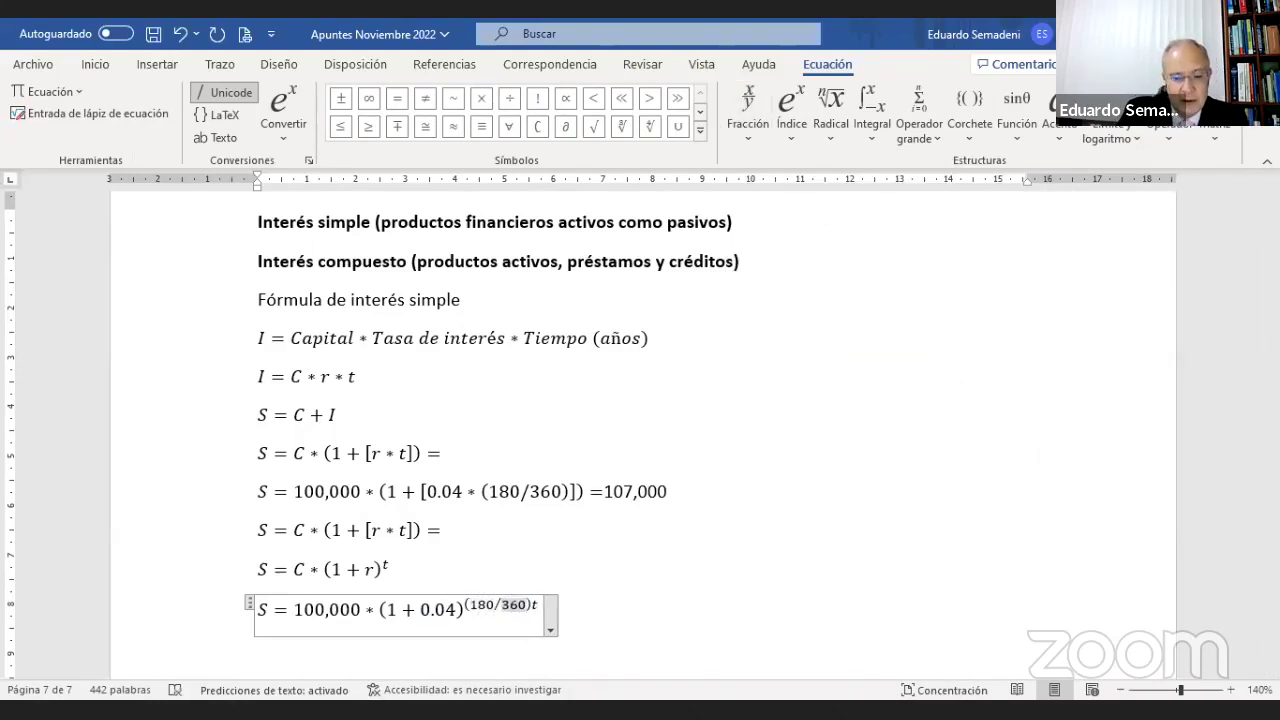
{"action": "key", "text": "Delete"}
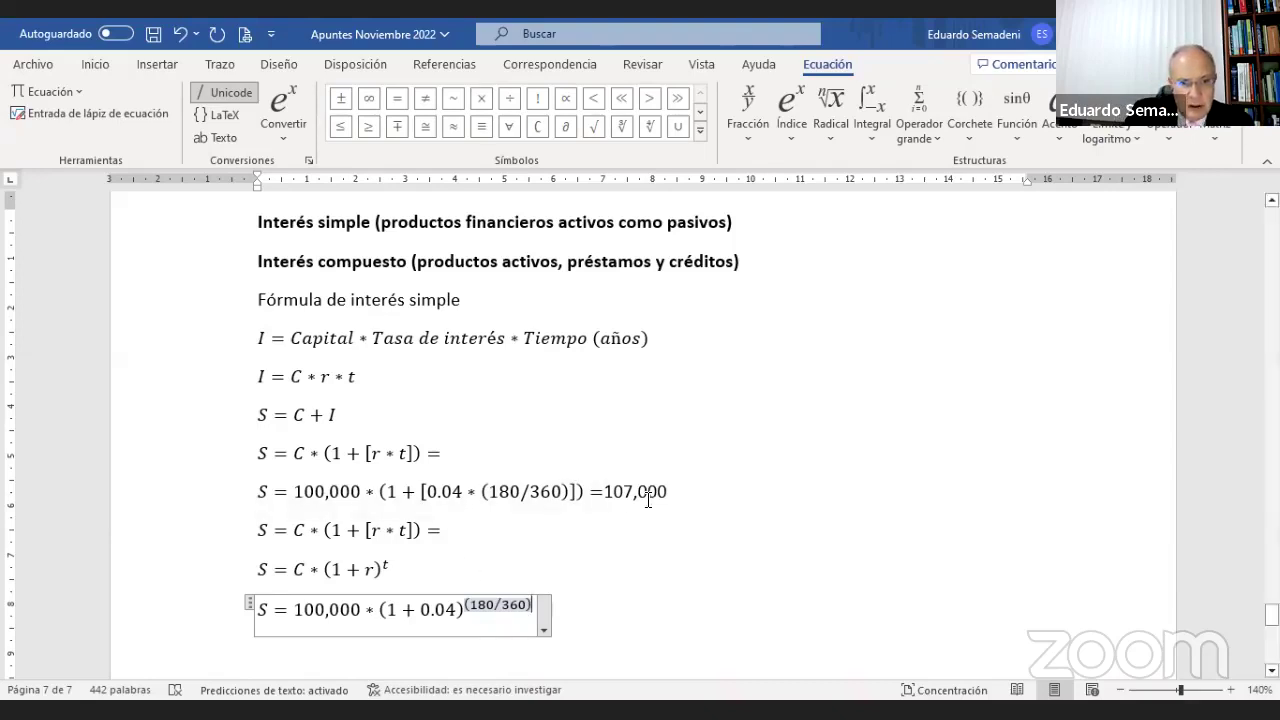
Append = 101,980.39 after the exponent of the compound-interest example.
{"action": "left_click", "coordinate": [678, 490]}
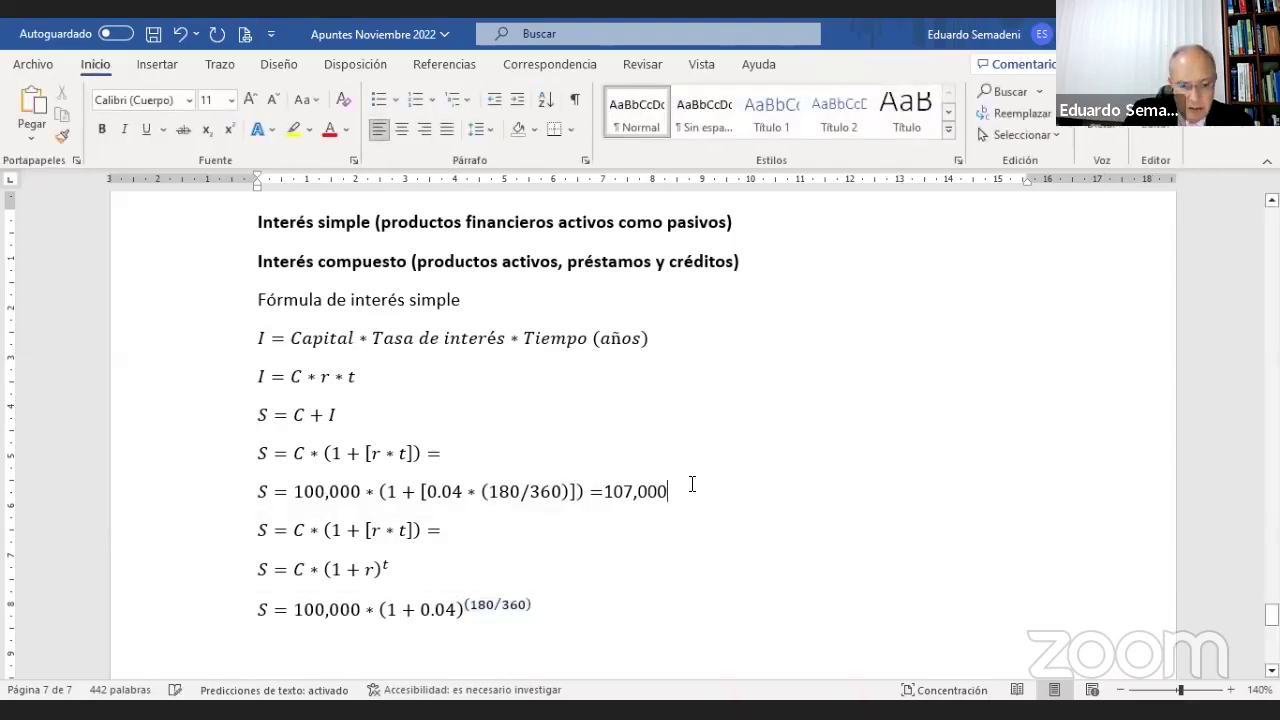
{"action": "left_click", "coordinate": [530, 605]}
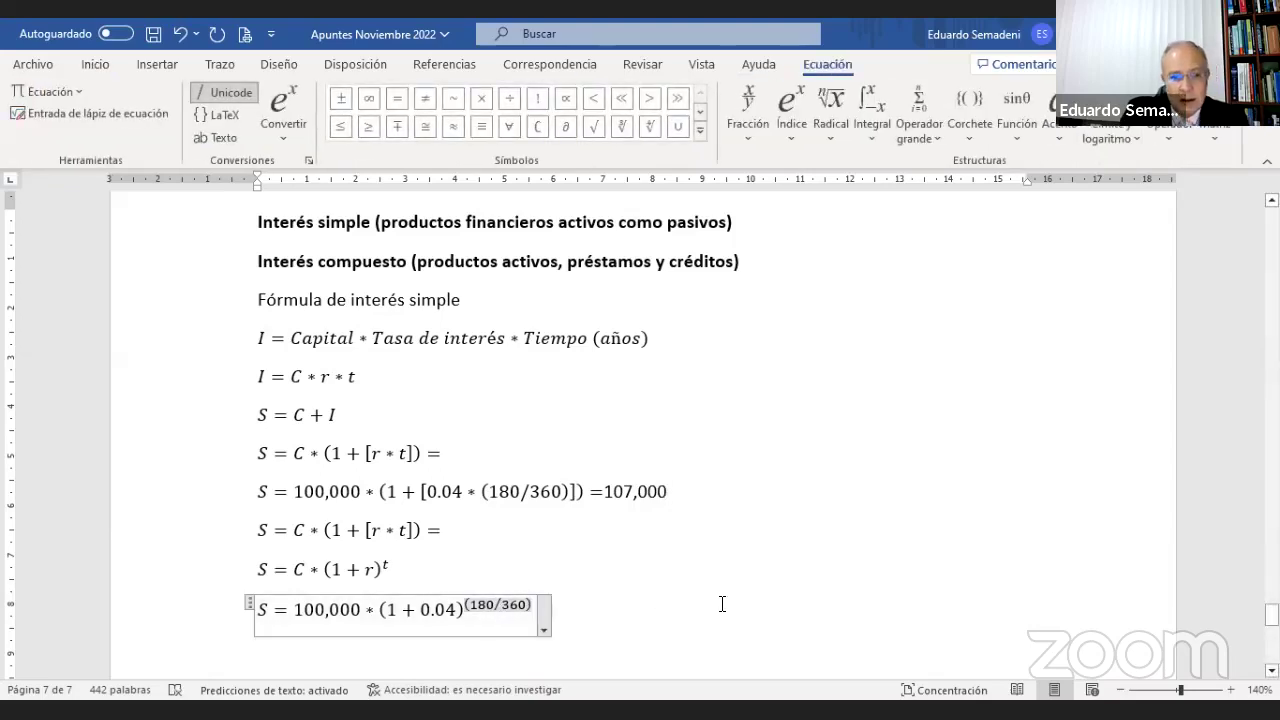
{"action": "key", "text": "Right"}
{"action": "type", "text": "= "}
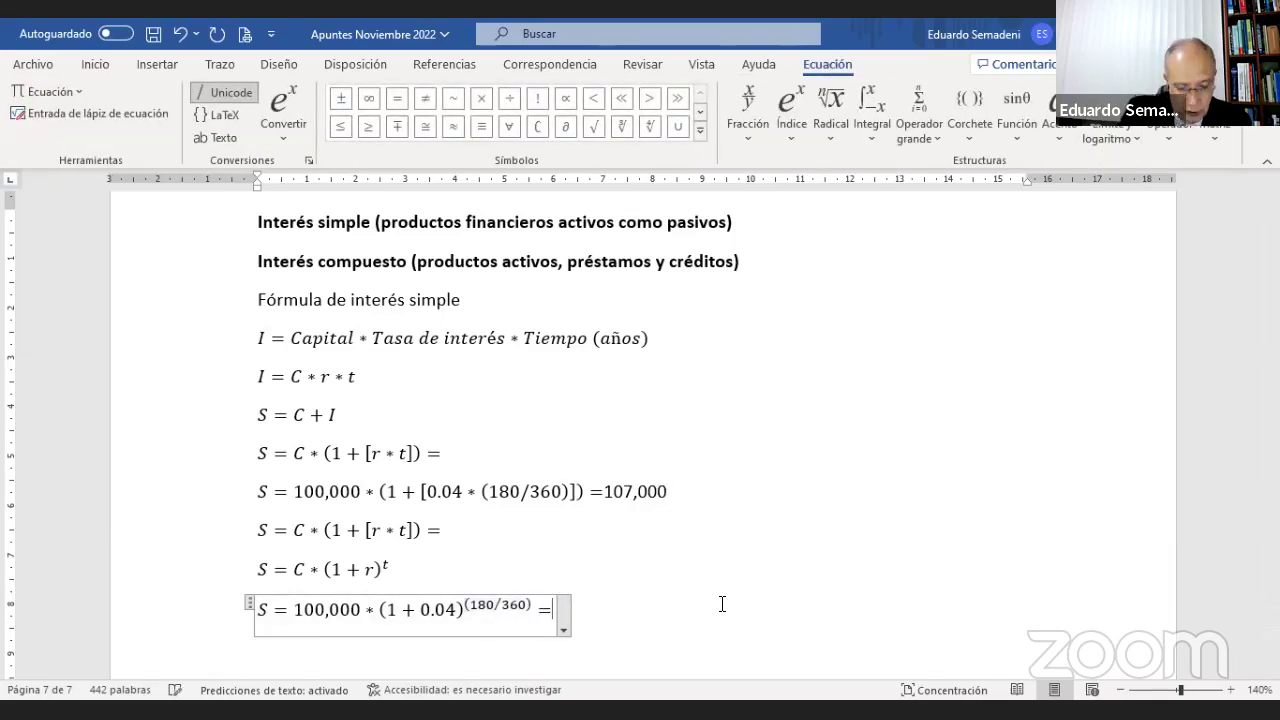
{"action": "type", "text": "101"}
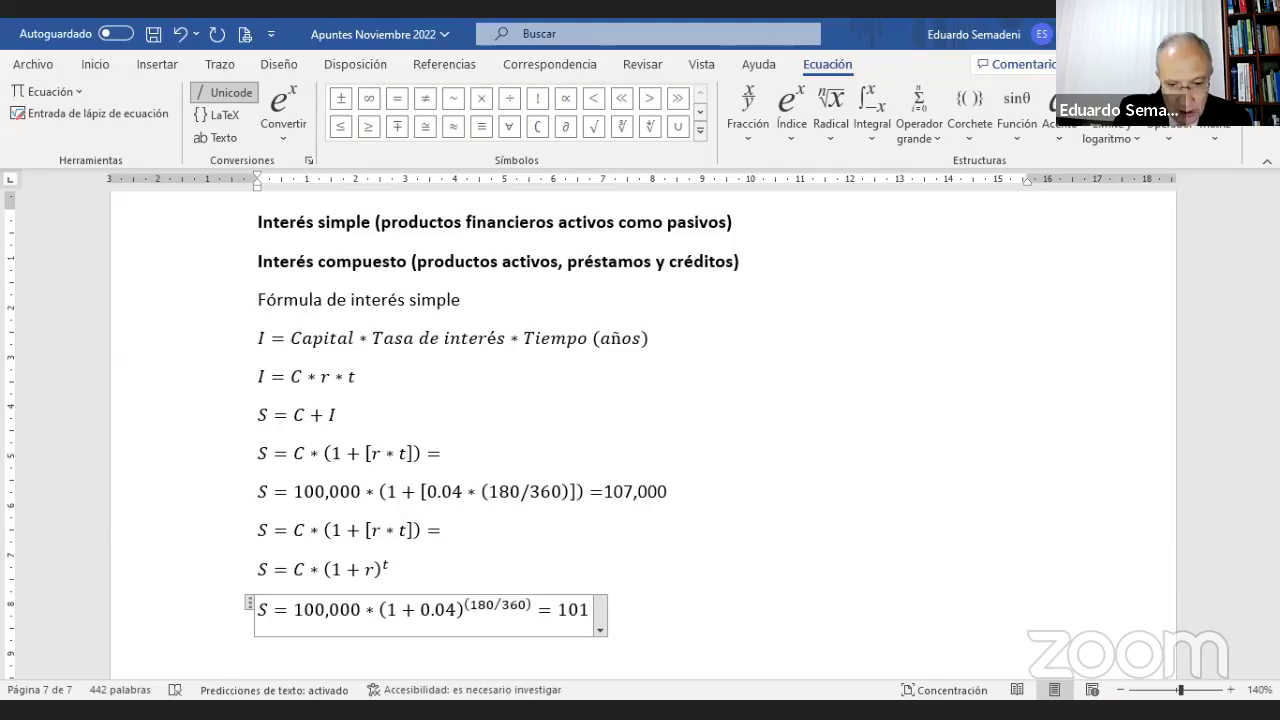
{"action": "type", "text": ",980"}
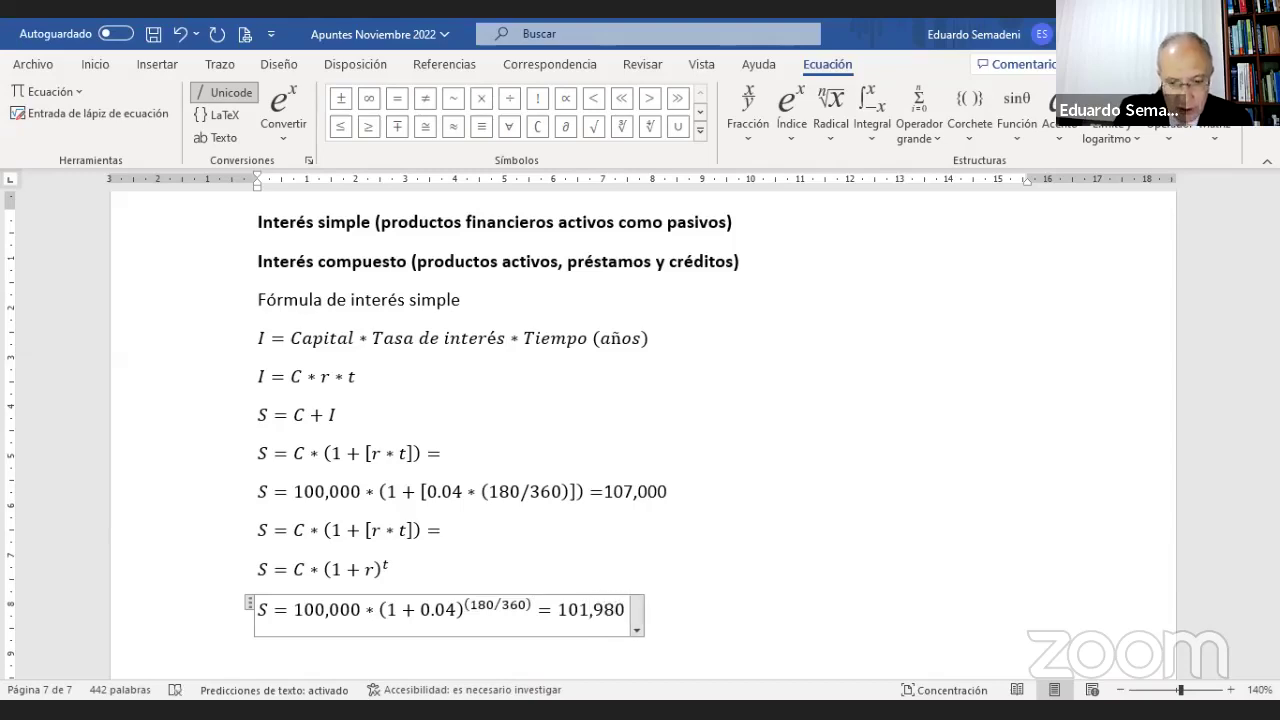
{"action": "type", "text": ".39"}
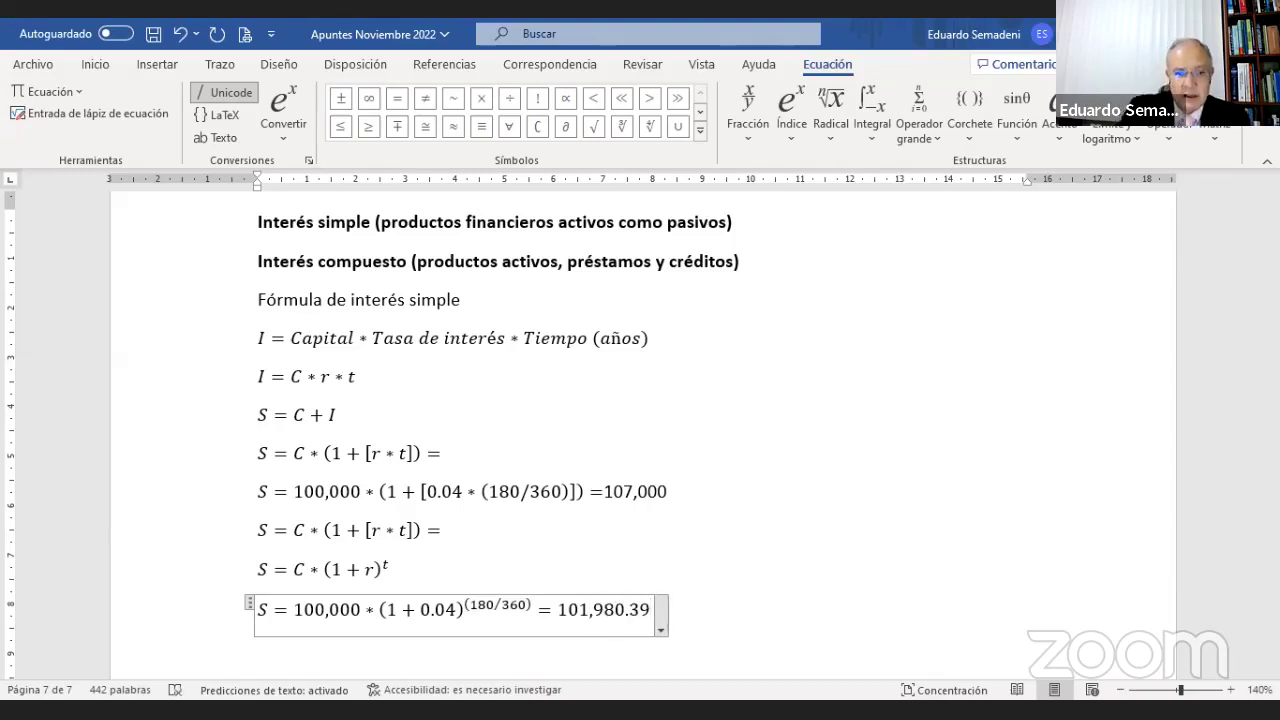
{"action": "left_click", "coordinate": [688, 606]}
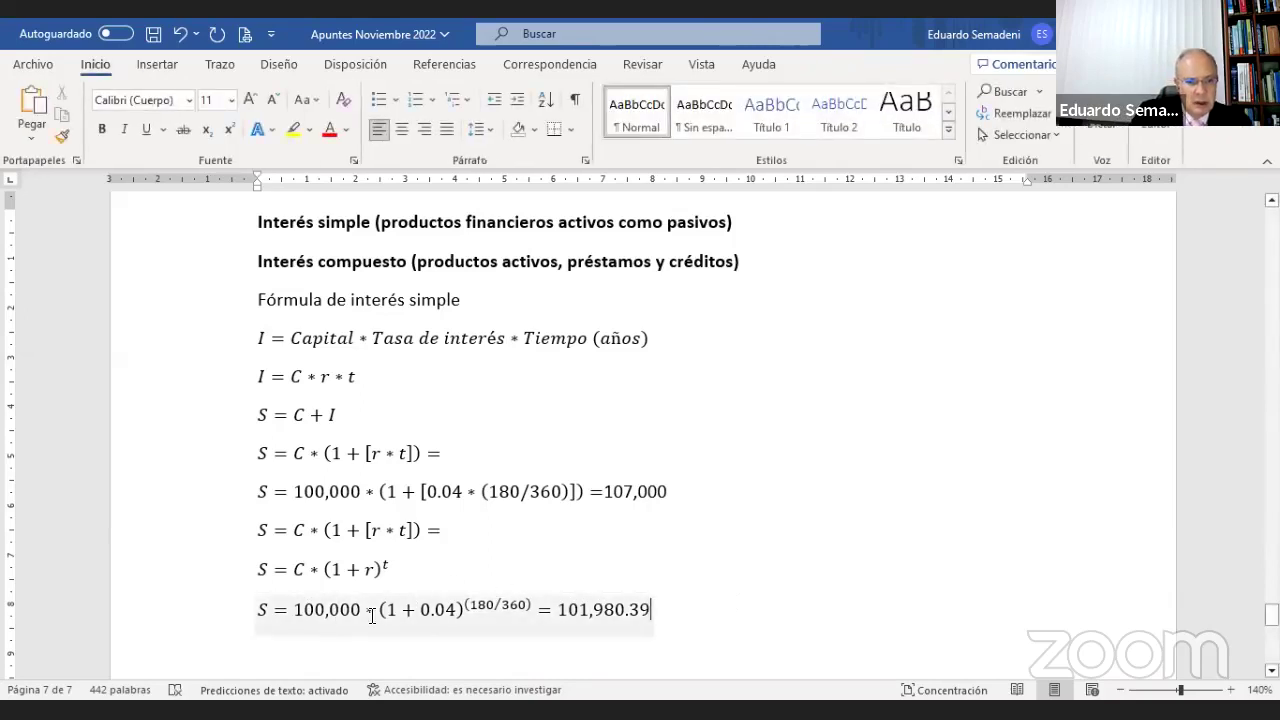
Add a line after the 107,000 example and begin a new equation there with I =.
{"action": "left_click", "coordinate": [660, 493]}
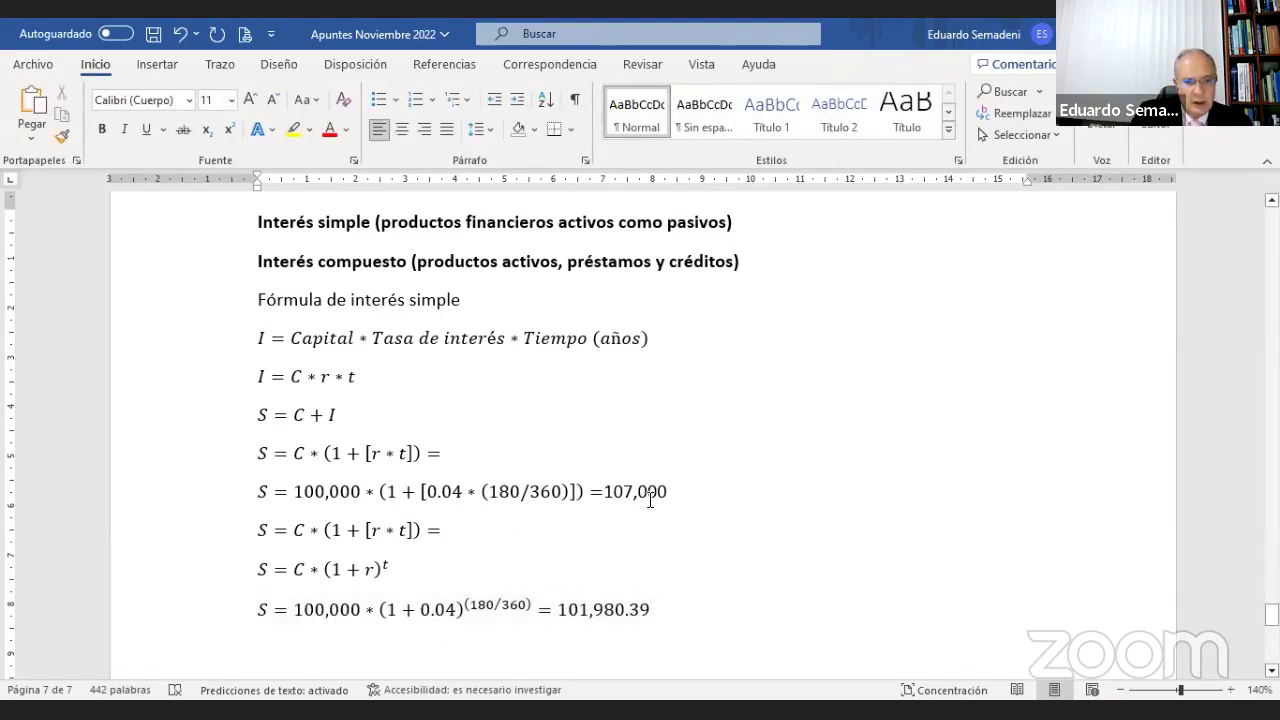
{"action": "key", "text": "Return"}
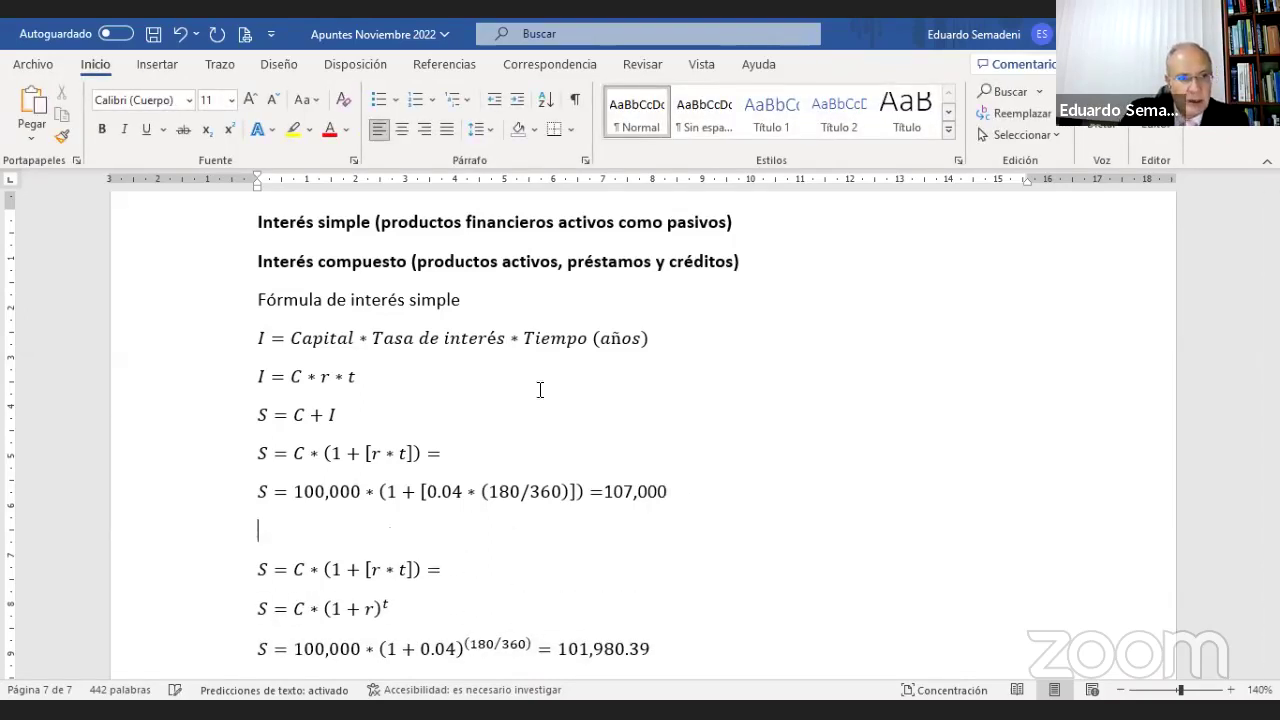
{"action": "left_click", "coordinate": [157, 66]}
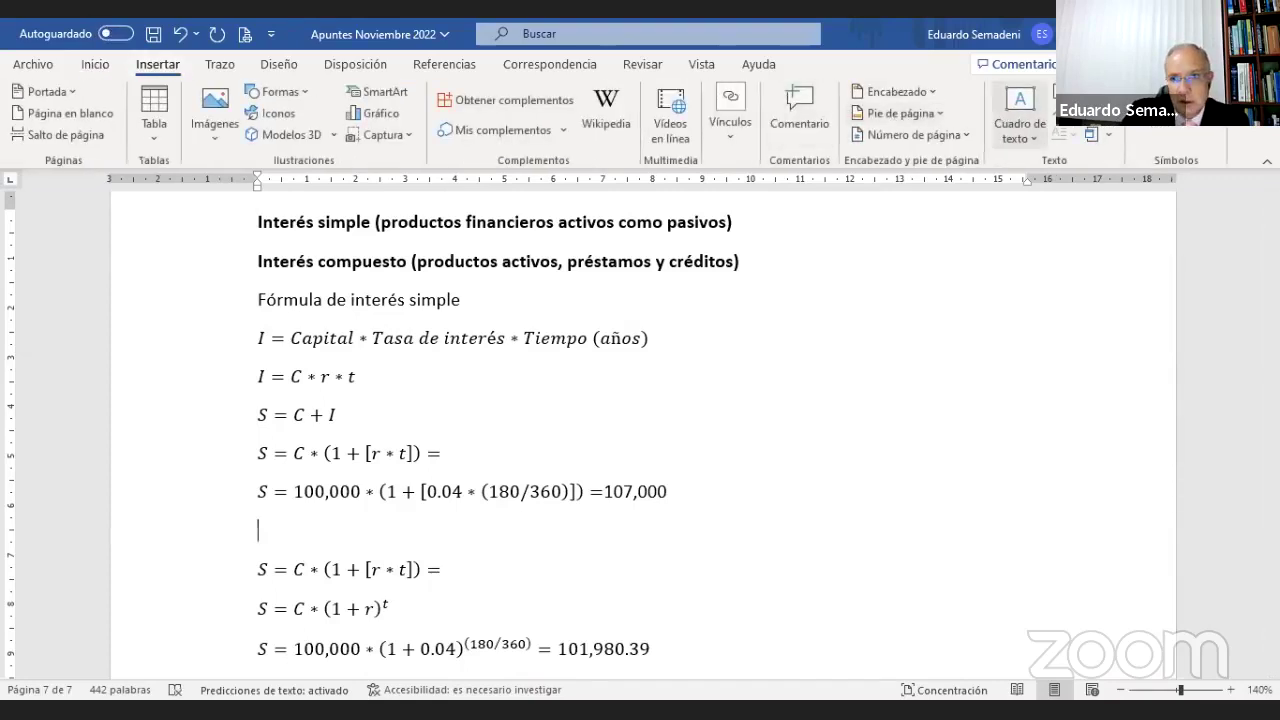
{"action": "left_click", "coordinate": [1082, 140]}
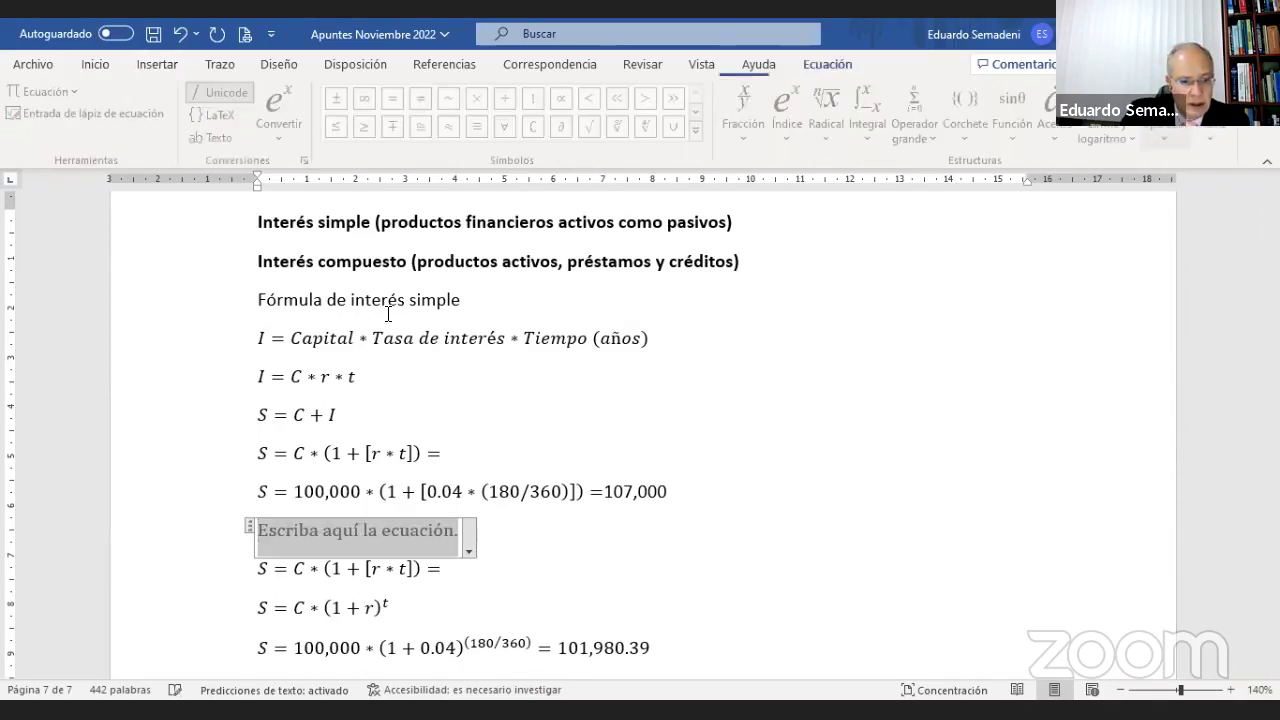
{"action": "type", "text": "S"}
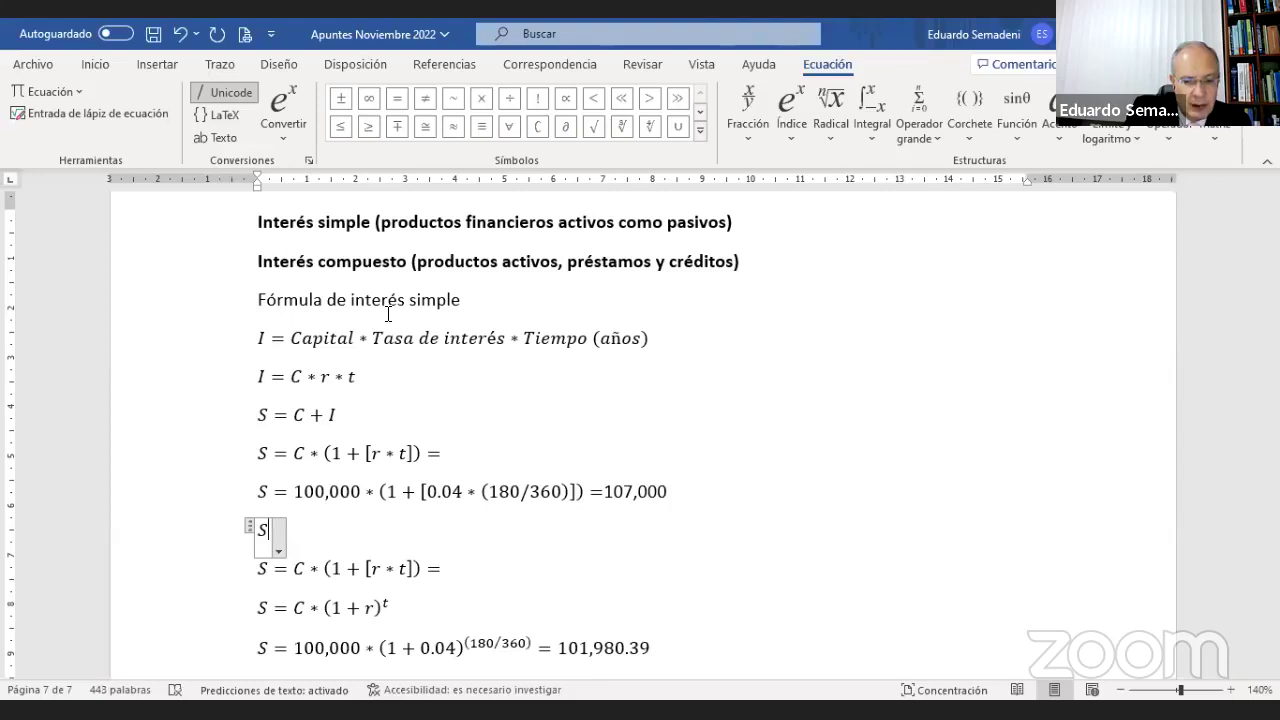
{"action": "key", "text": "BackSpace"}
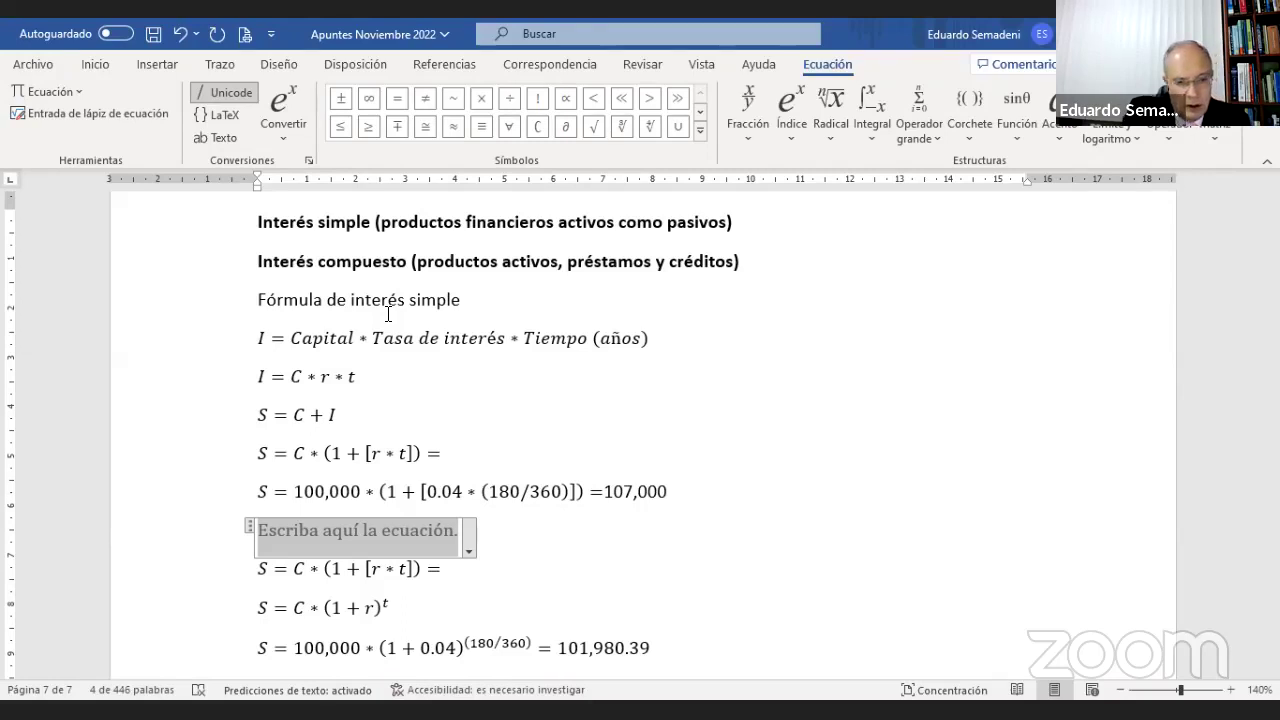
{"action": "type", "text": "I ="}
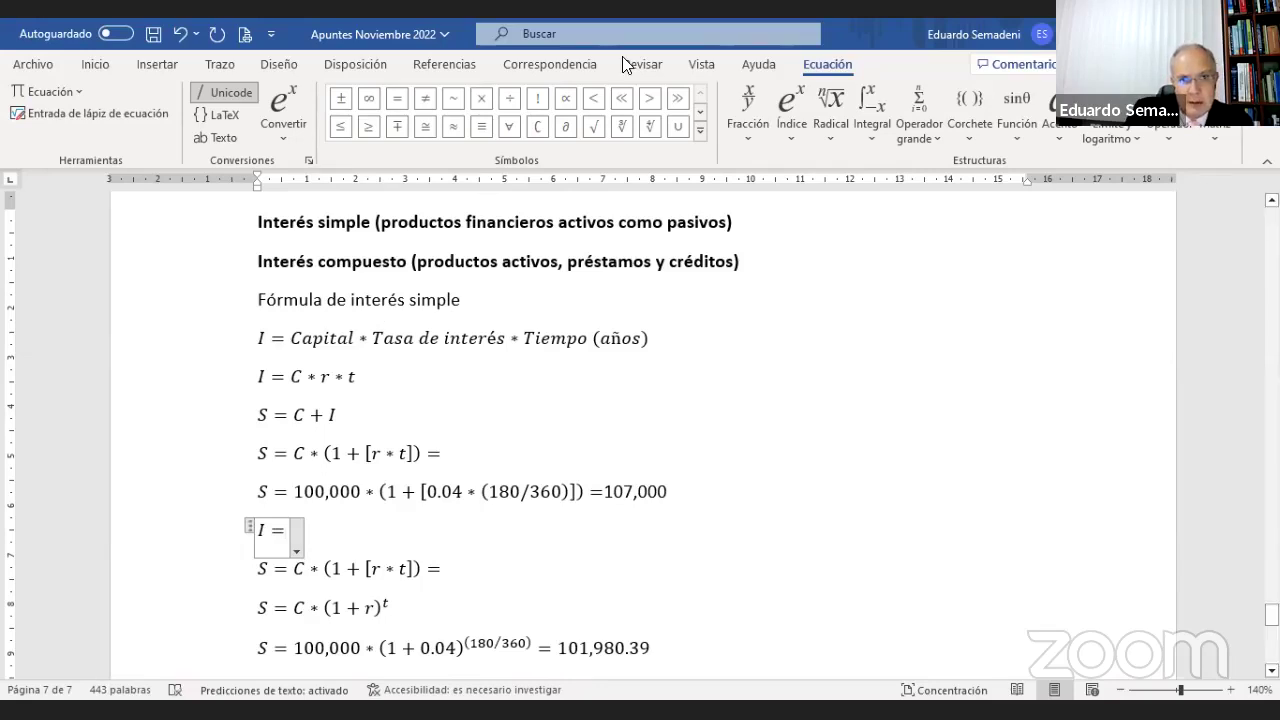
After I =, insert a stacked fraction with 100,000 * 0.04 over 360.
{"action": "left_click", "coordinate": [752, 100]}
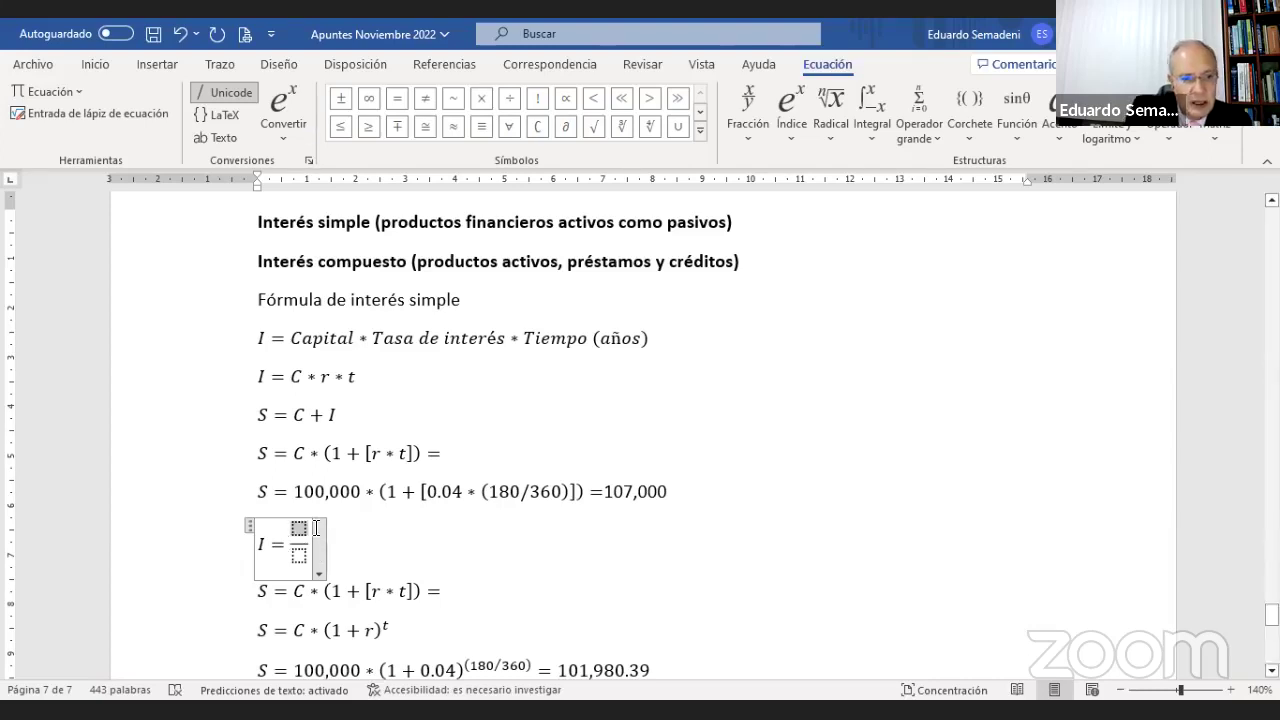
{"action": "type", "text": "1000"}
{"action": "key", "text": "BackSpace"}
{"action": "type", "text": ",000 "}
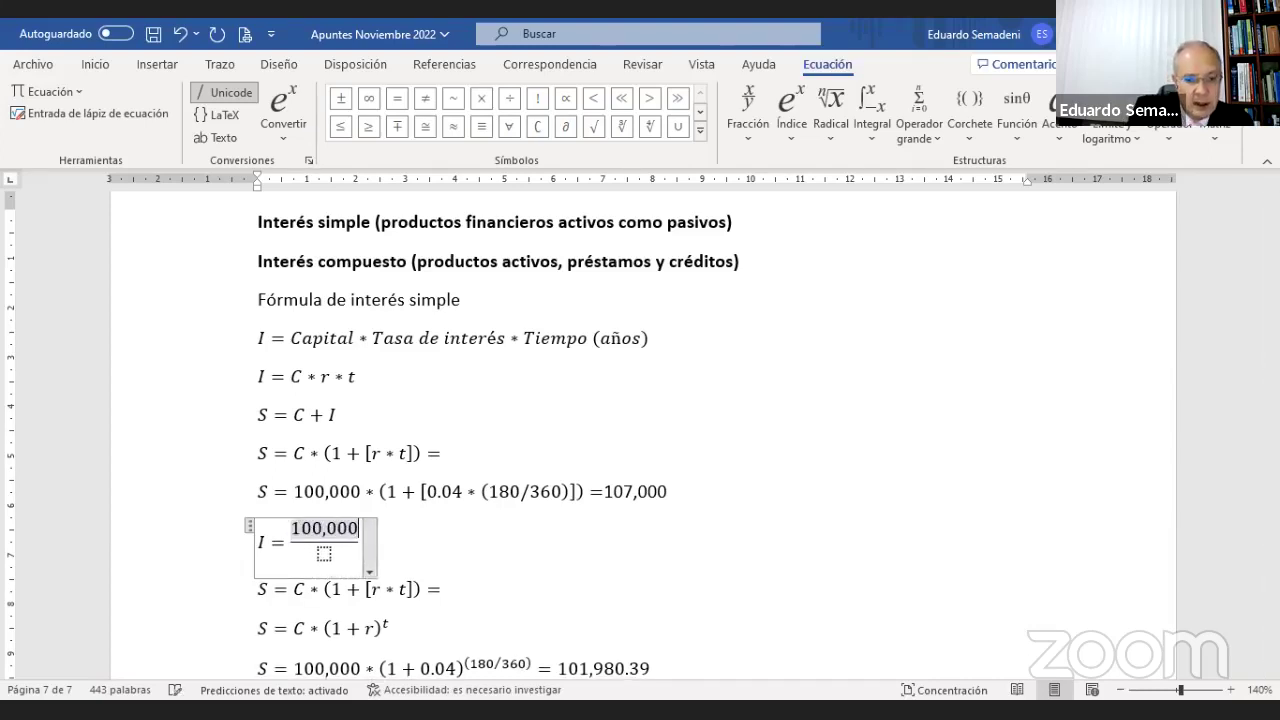
{"action": "type", "text": "* "}
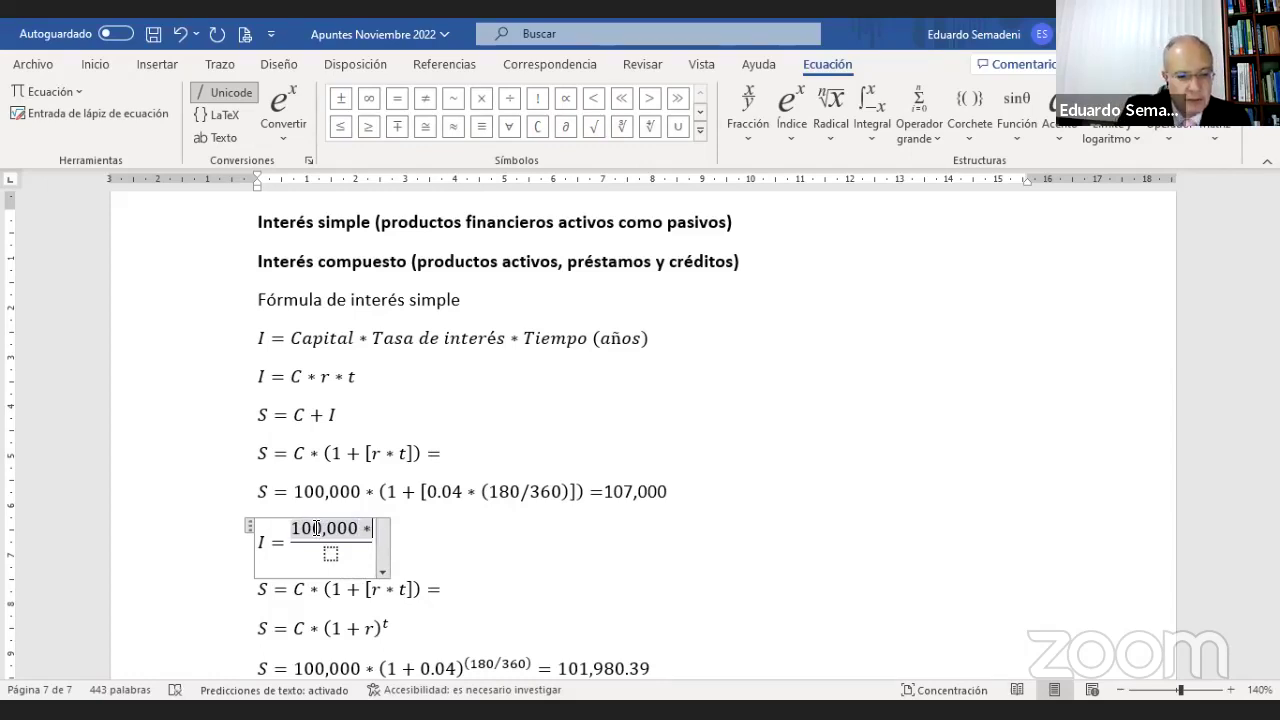
{"action": "type", "text": "0.0"}
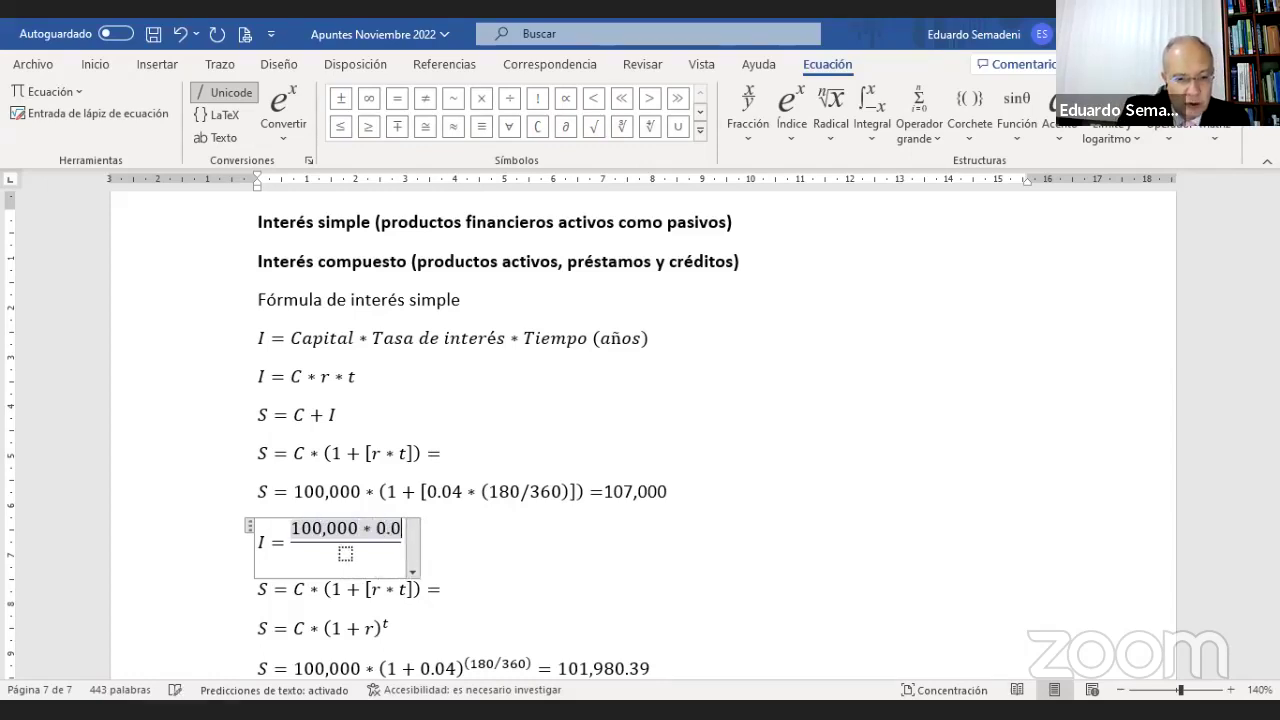
{"action": "type", "text": "4 / "}
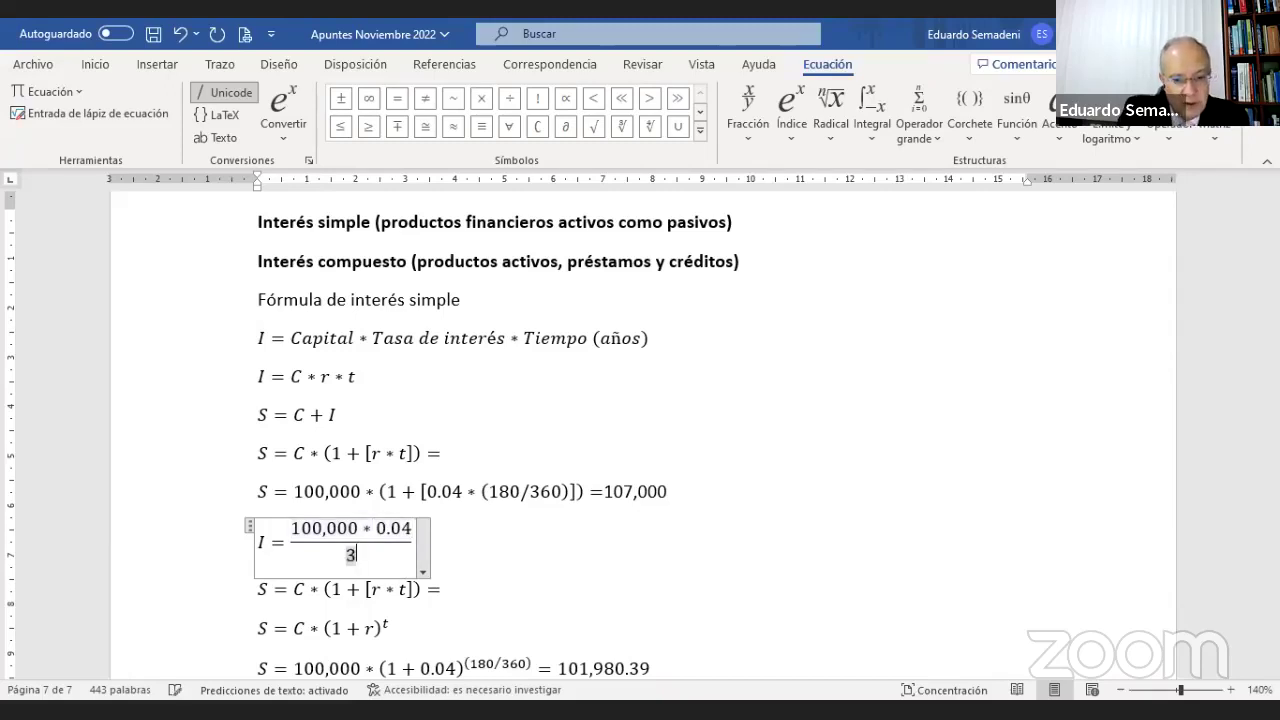
{"action": "type", "text": "360"}
Continue the equation after the fraction with * 180 = 2,000.
{"action": "left_click", "coordinate": [411, 530]}
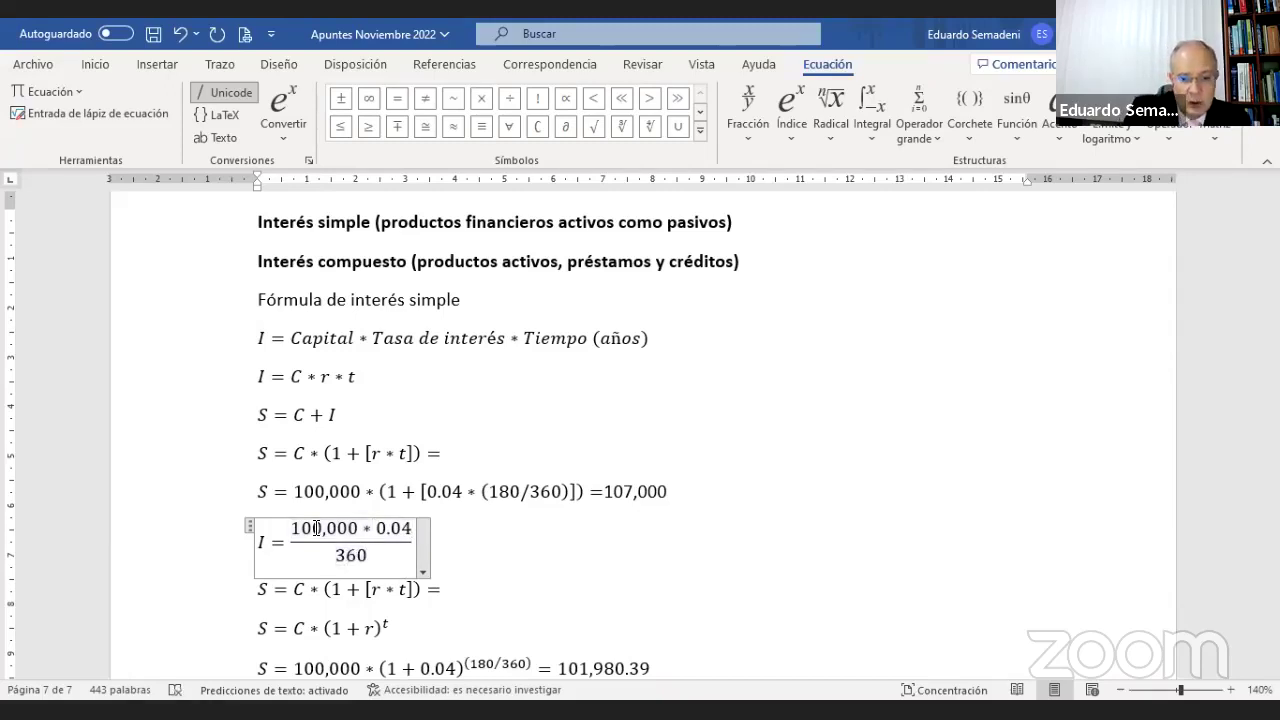
{"action": "key", "text": "Right"}
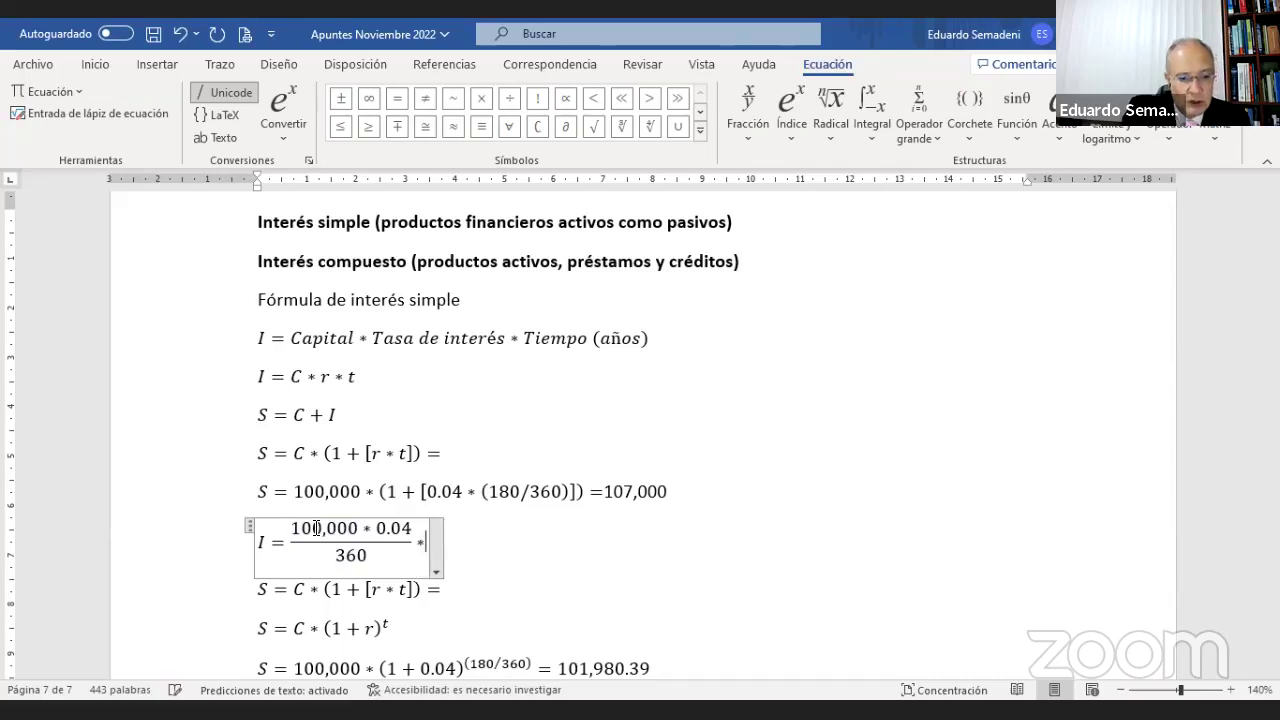
{"action": "type", "text": "* 180 "}
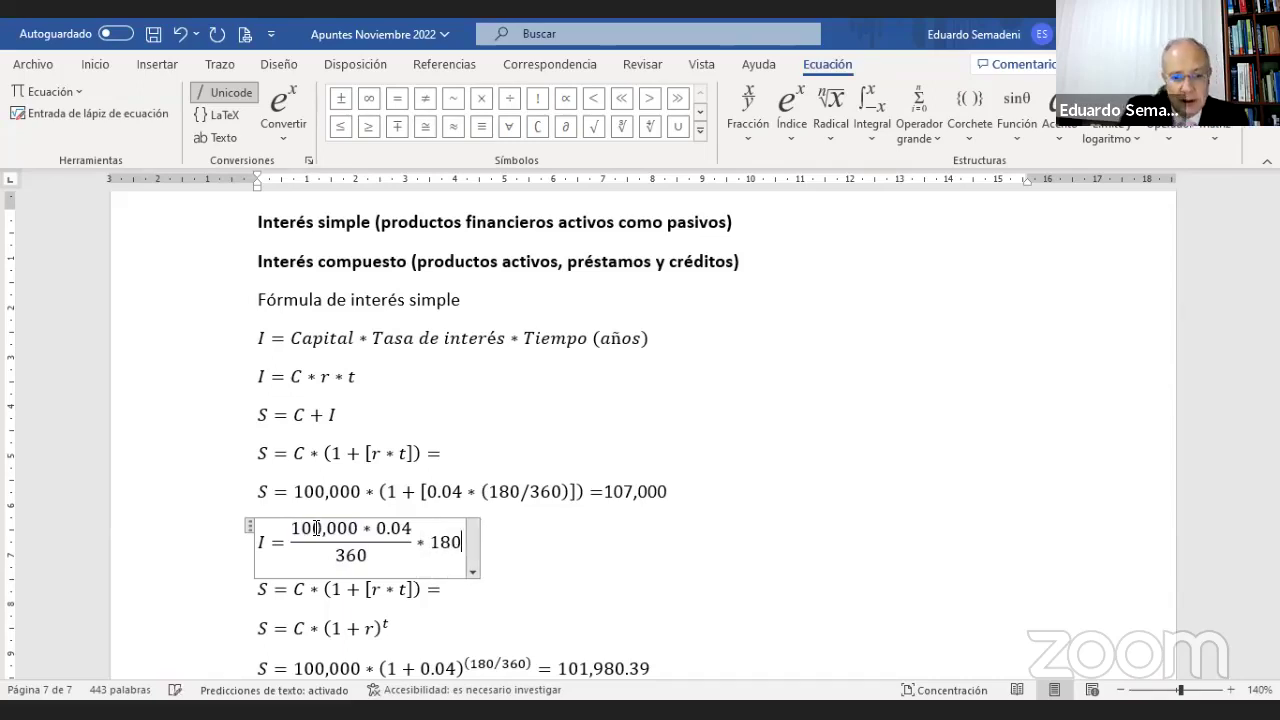
{"action": "type", "text": "="}
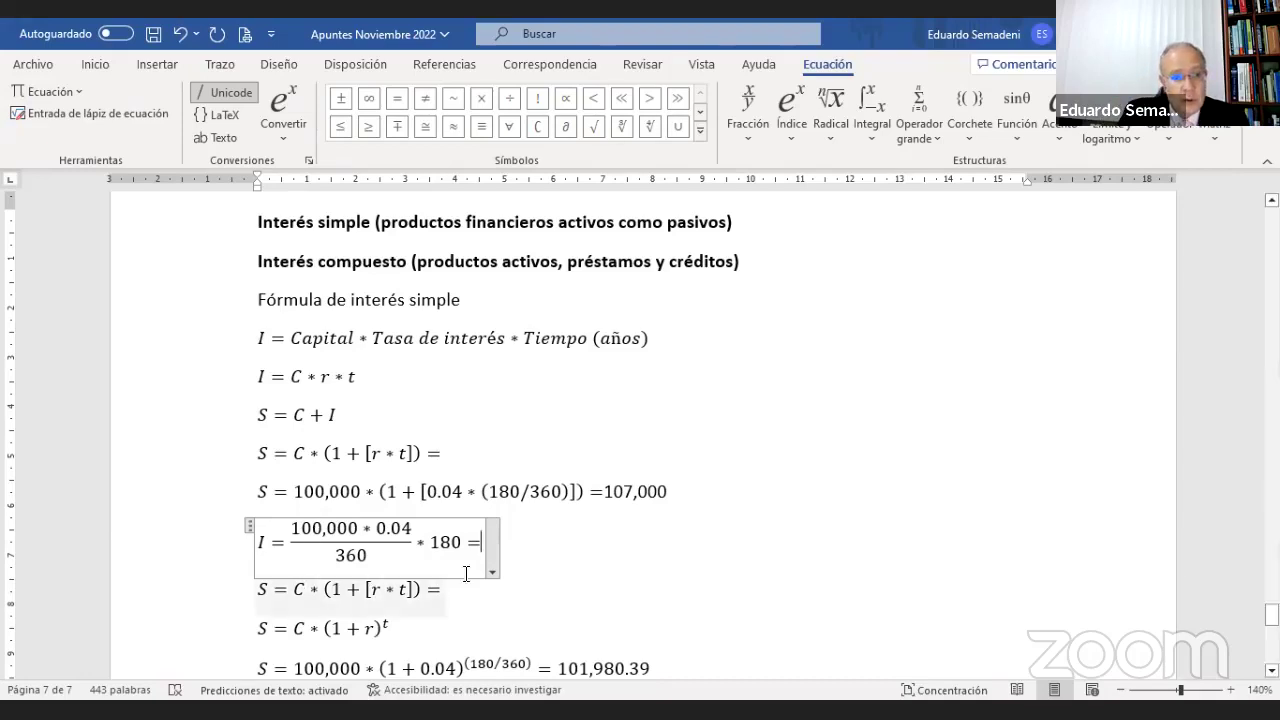
{"action": "type", "text": "2,000"}
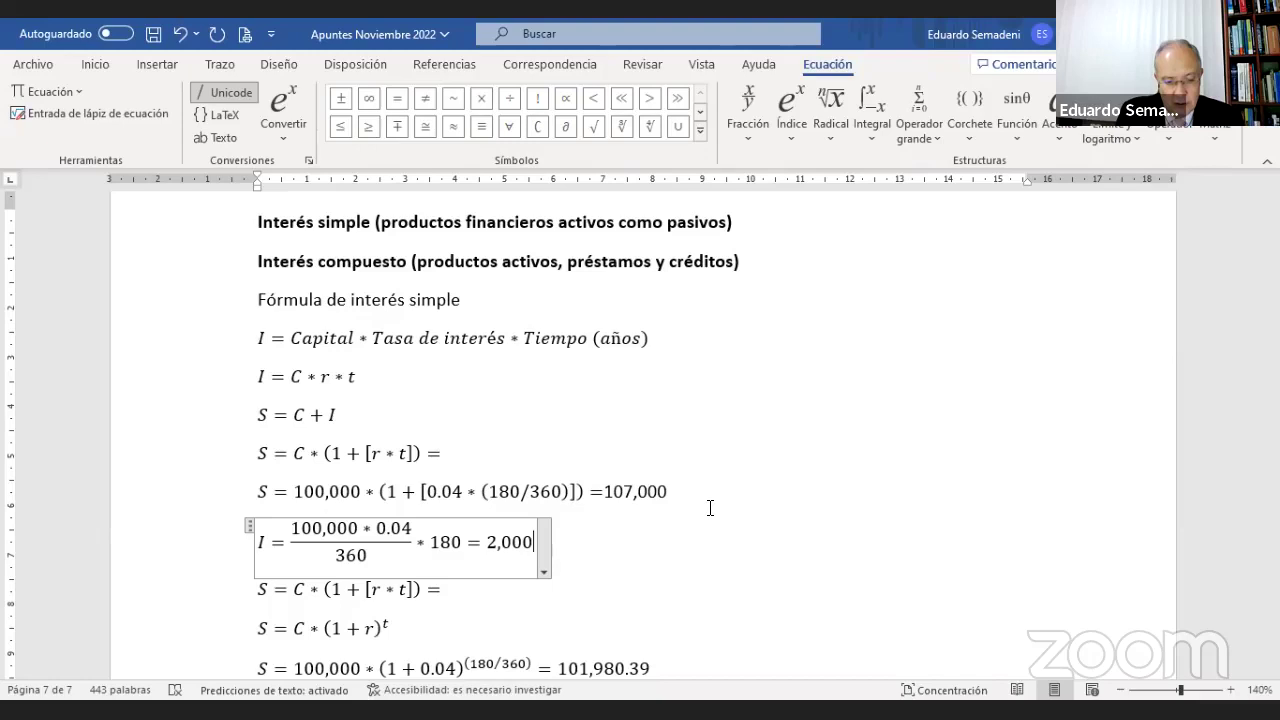
{"action": "left_click", "coordinate": [629, 490]}
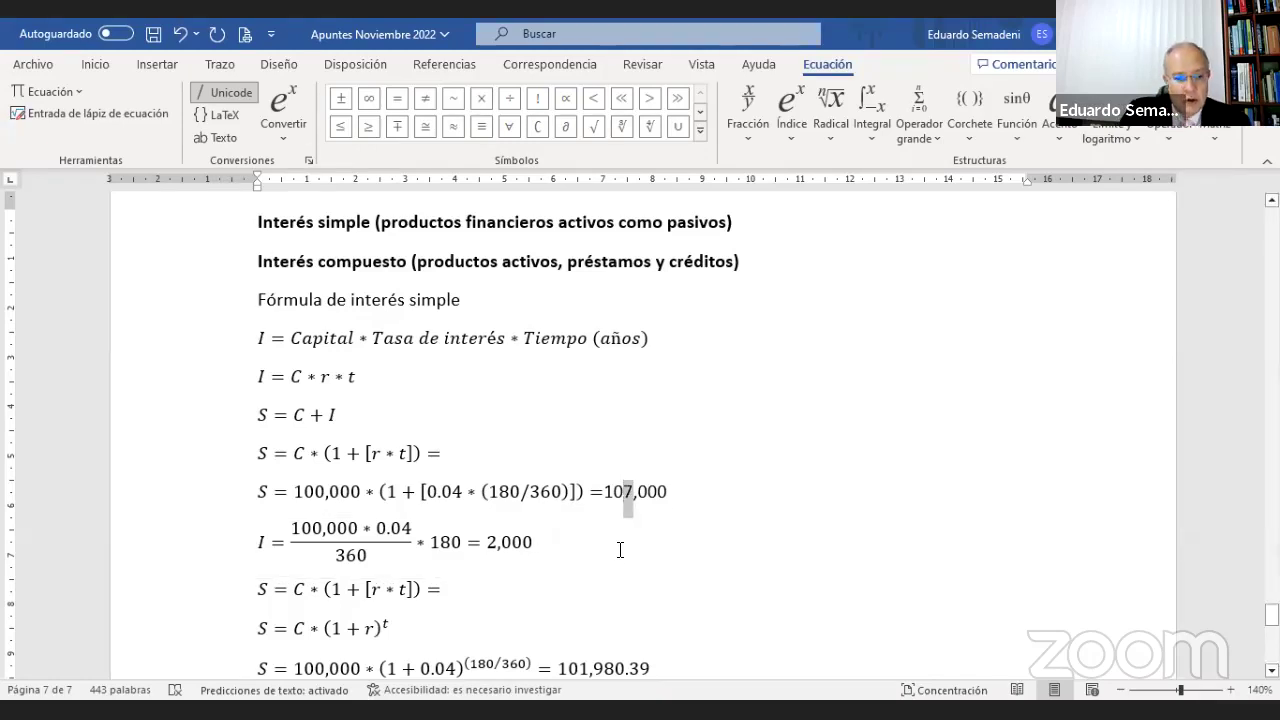
Replace the 7 with 2 so the simple interest result reads 102,000.
{"action": "type", "text": "2"}
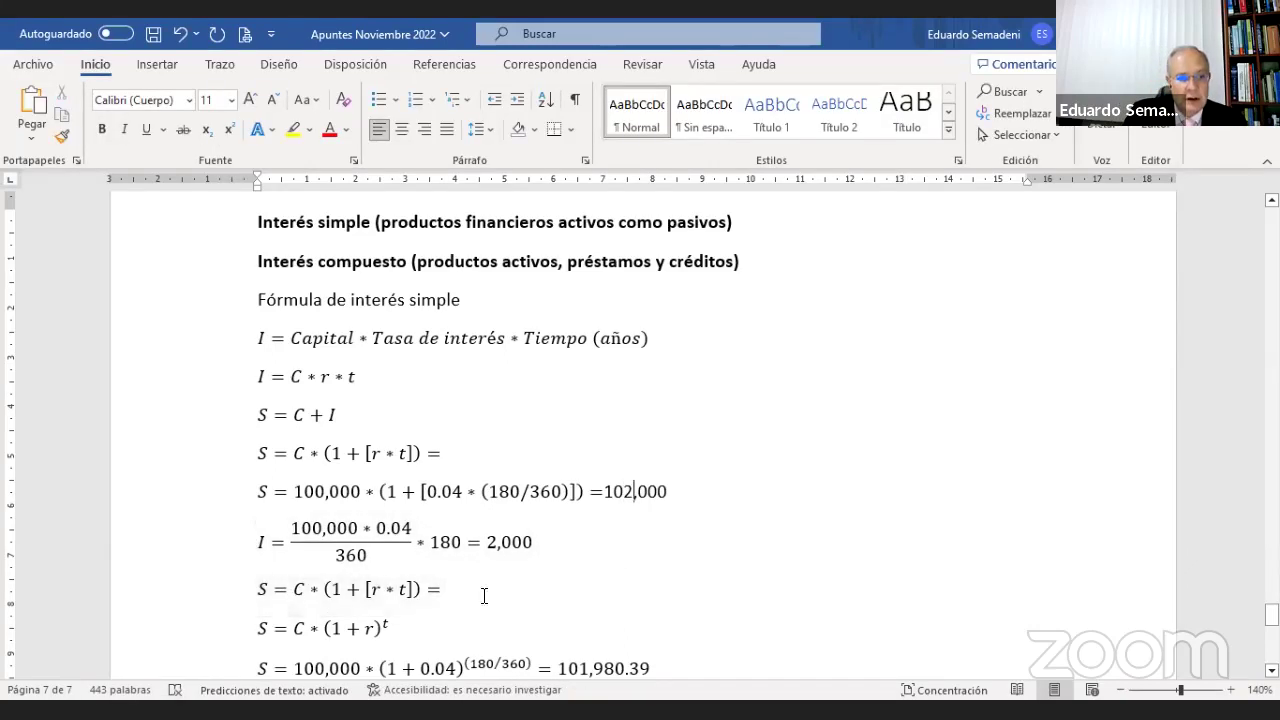
{"action": "scroll", "coordinate": [485, 592], "scroll_direction": "down", "scroll_amount": 3}
{"action": "left_click", "coordinate": [408, 504]}
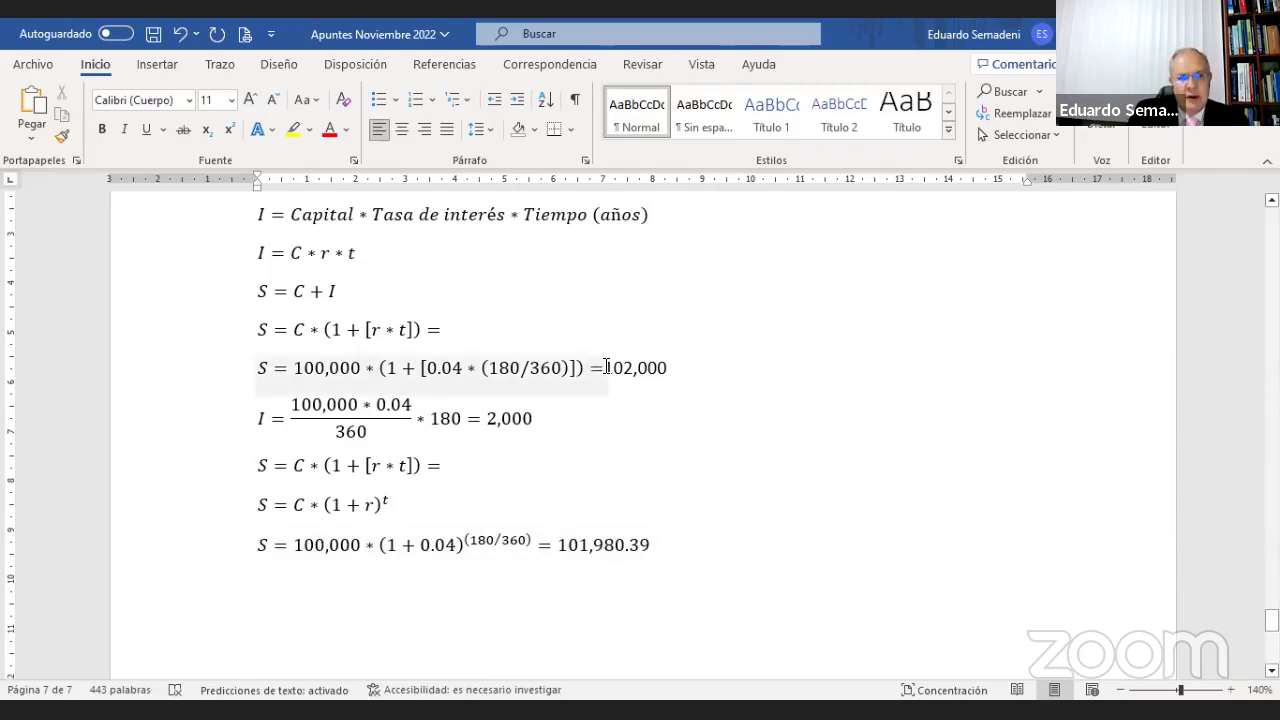
{"action": "left_click_drag", "start_coordinate": [606, 367], "coordinate": [648, 366]}
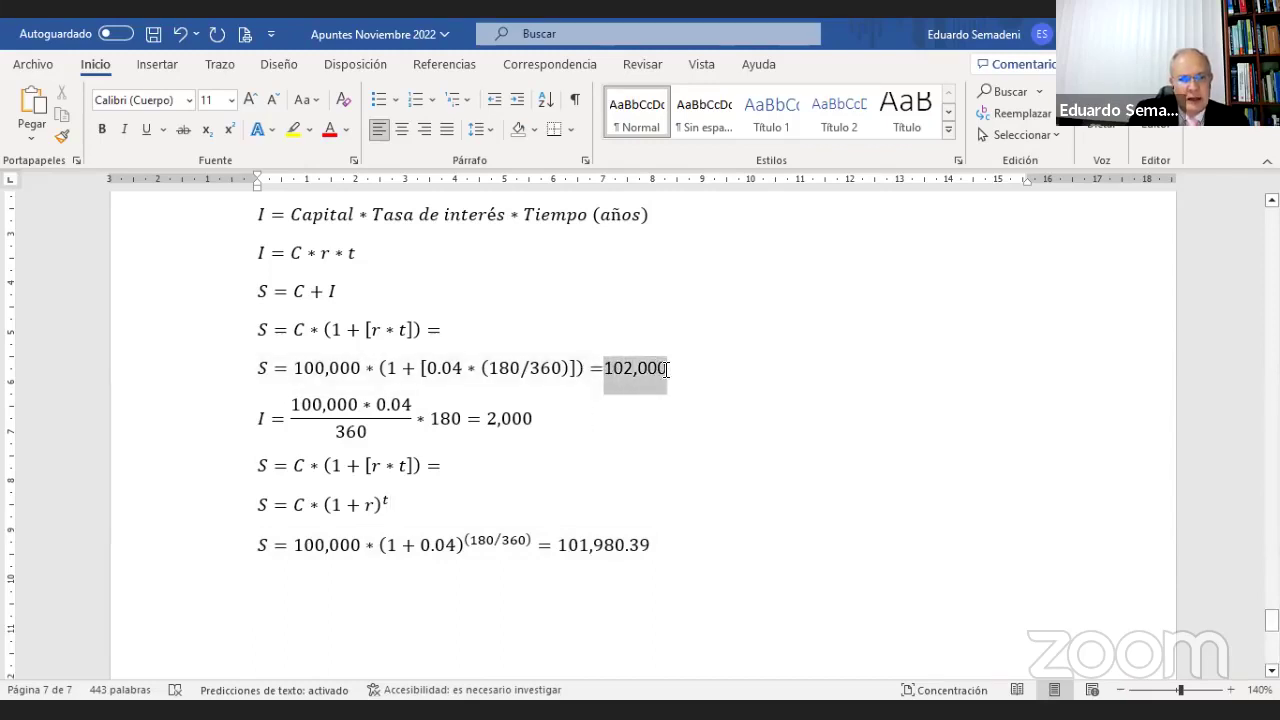
{"action": "left_click_drag", "start_coordinate": [492, 367], "coordinate": [520, 367]}
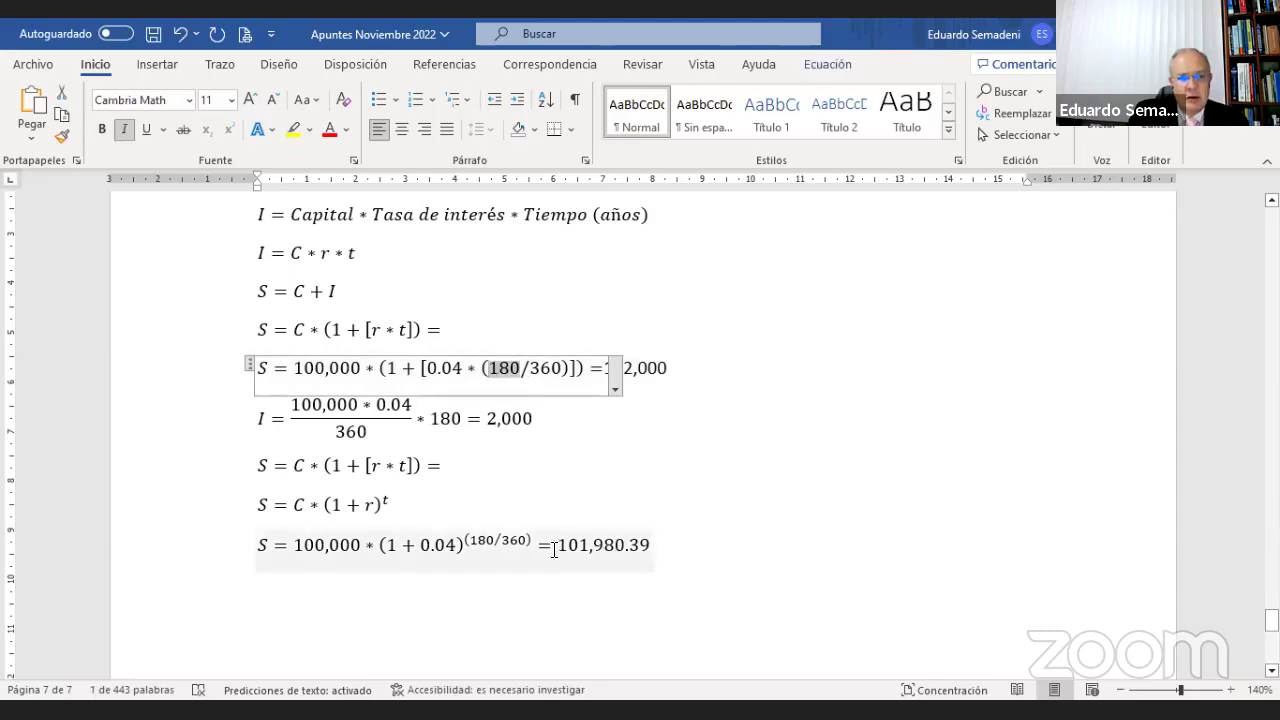
{"action": "left_click_drag", "start_coordinate": [558, 545], "coordinate": [650, 543]}
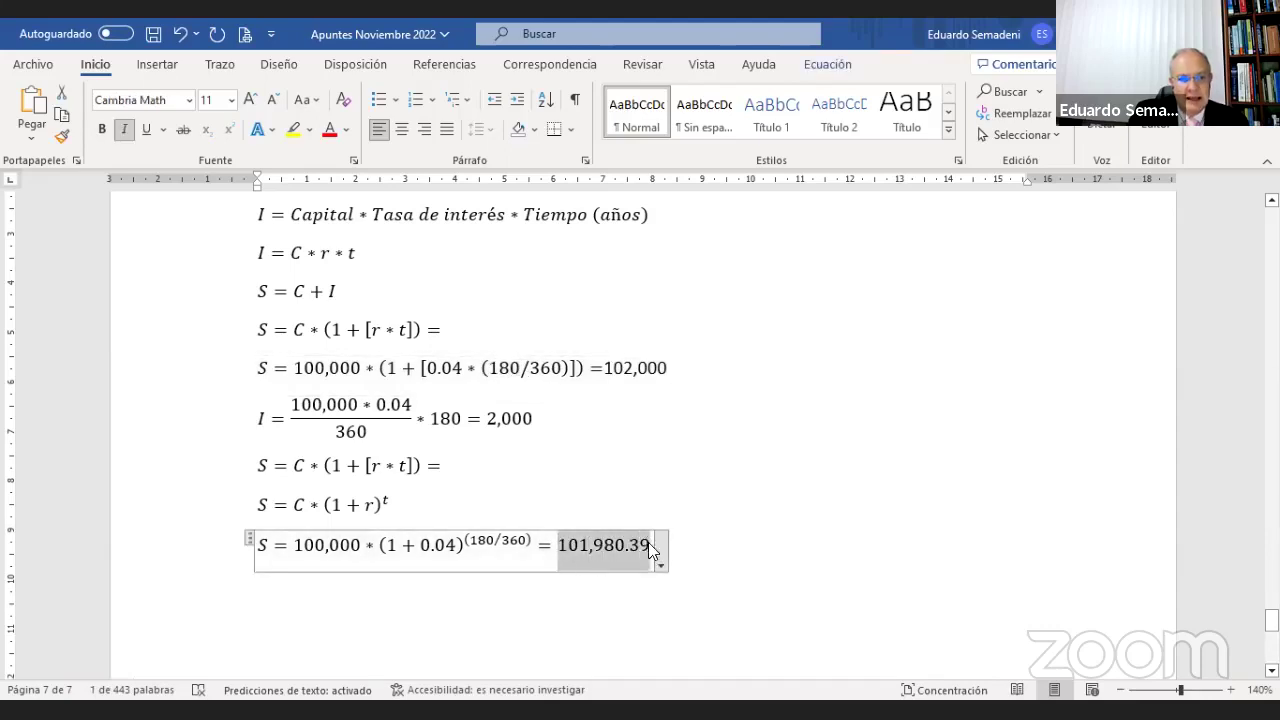
{"action": "left_click", "coordinate": [734, 523]}
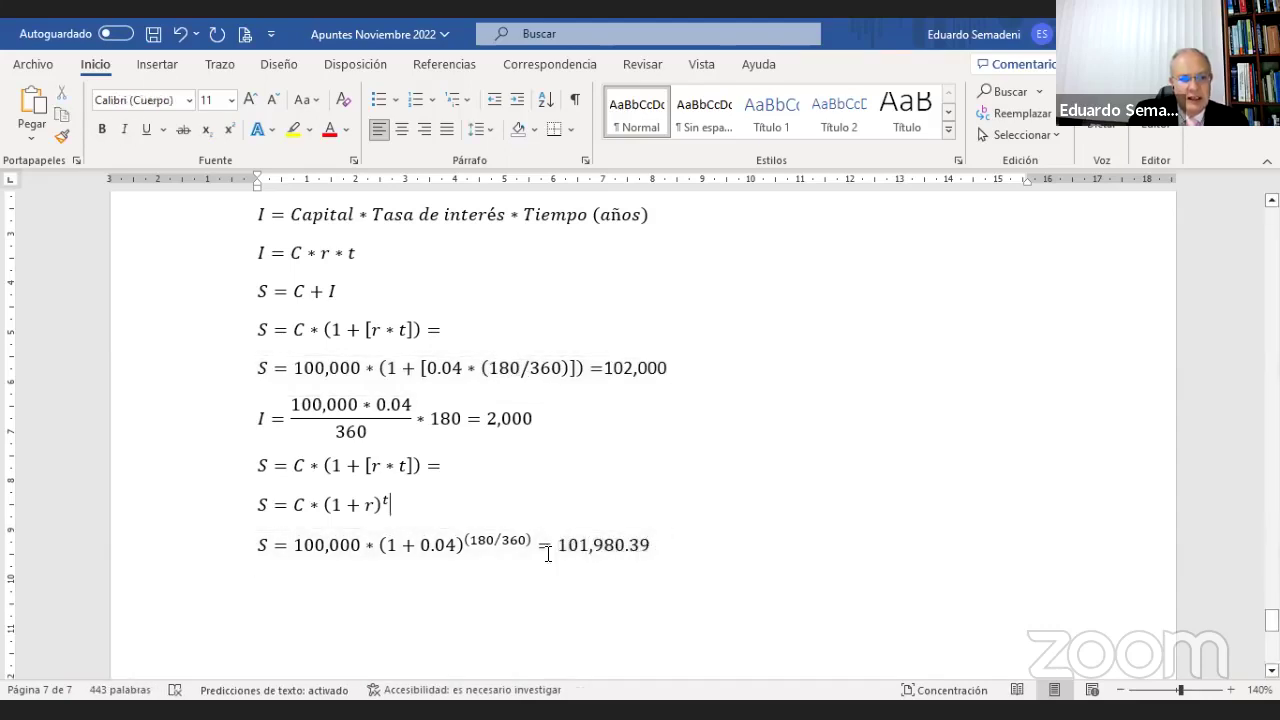
{"action": "left_click", "coordinate": [468, 540]}
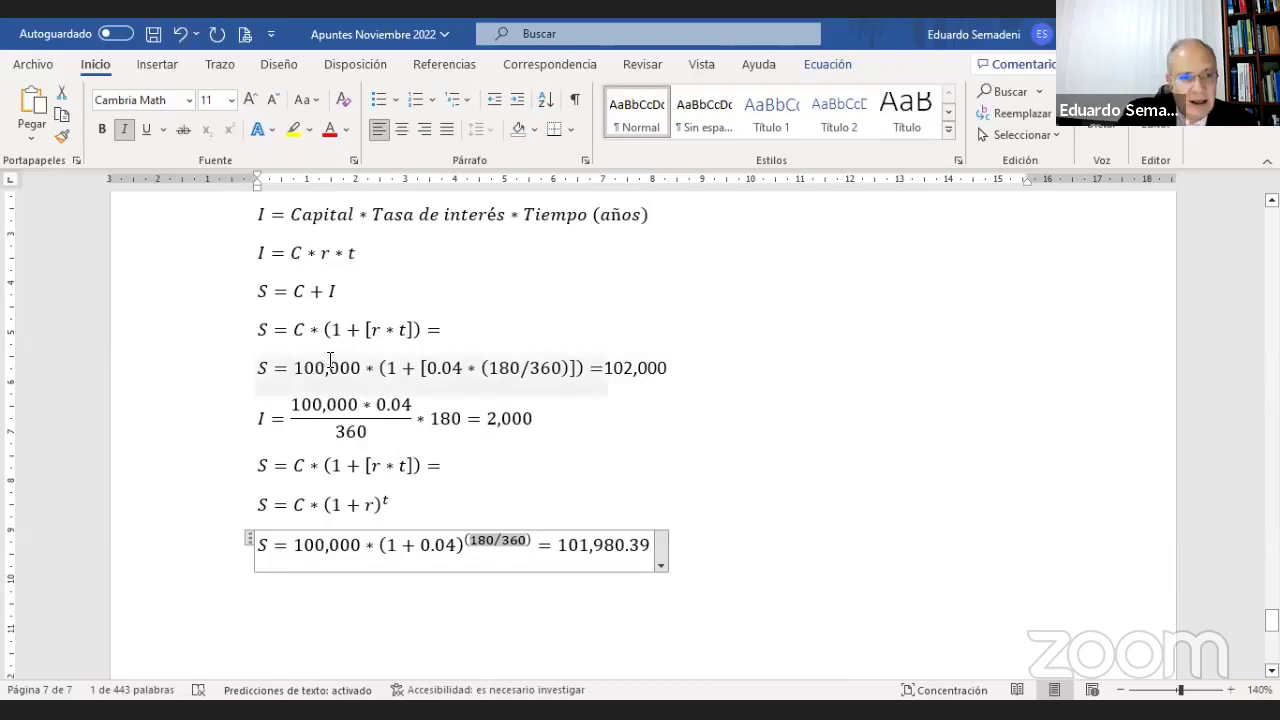
{"action": "left_click", "coordinate": [449, 332]}
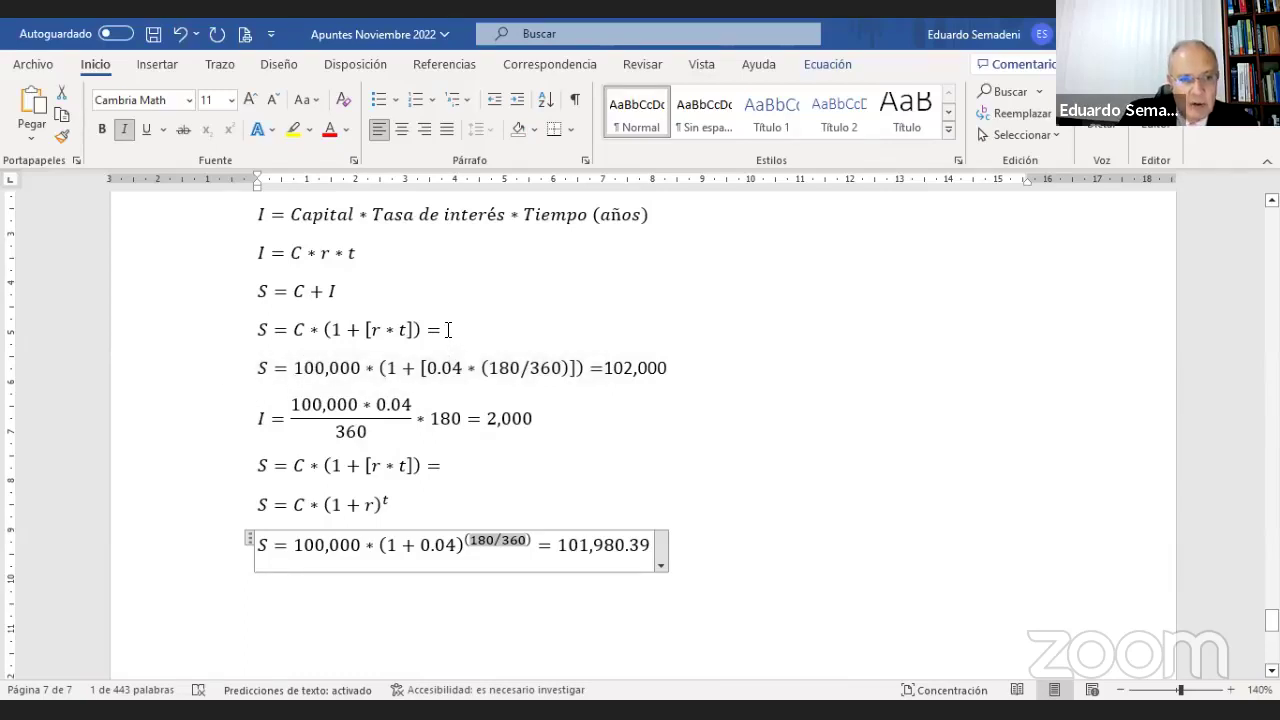